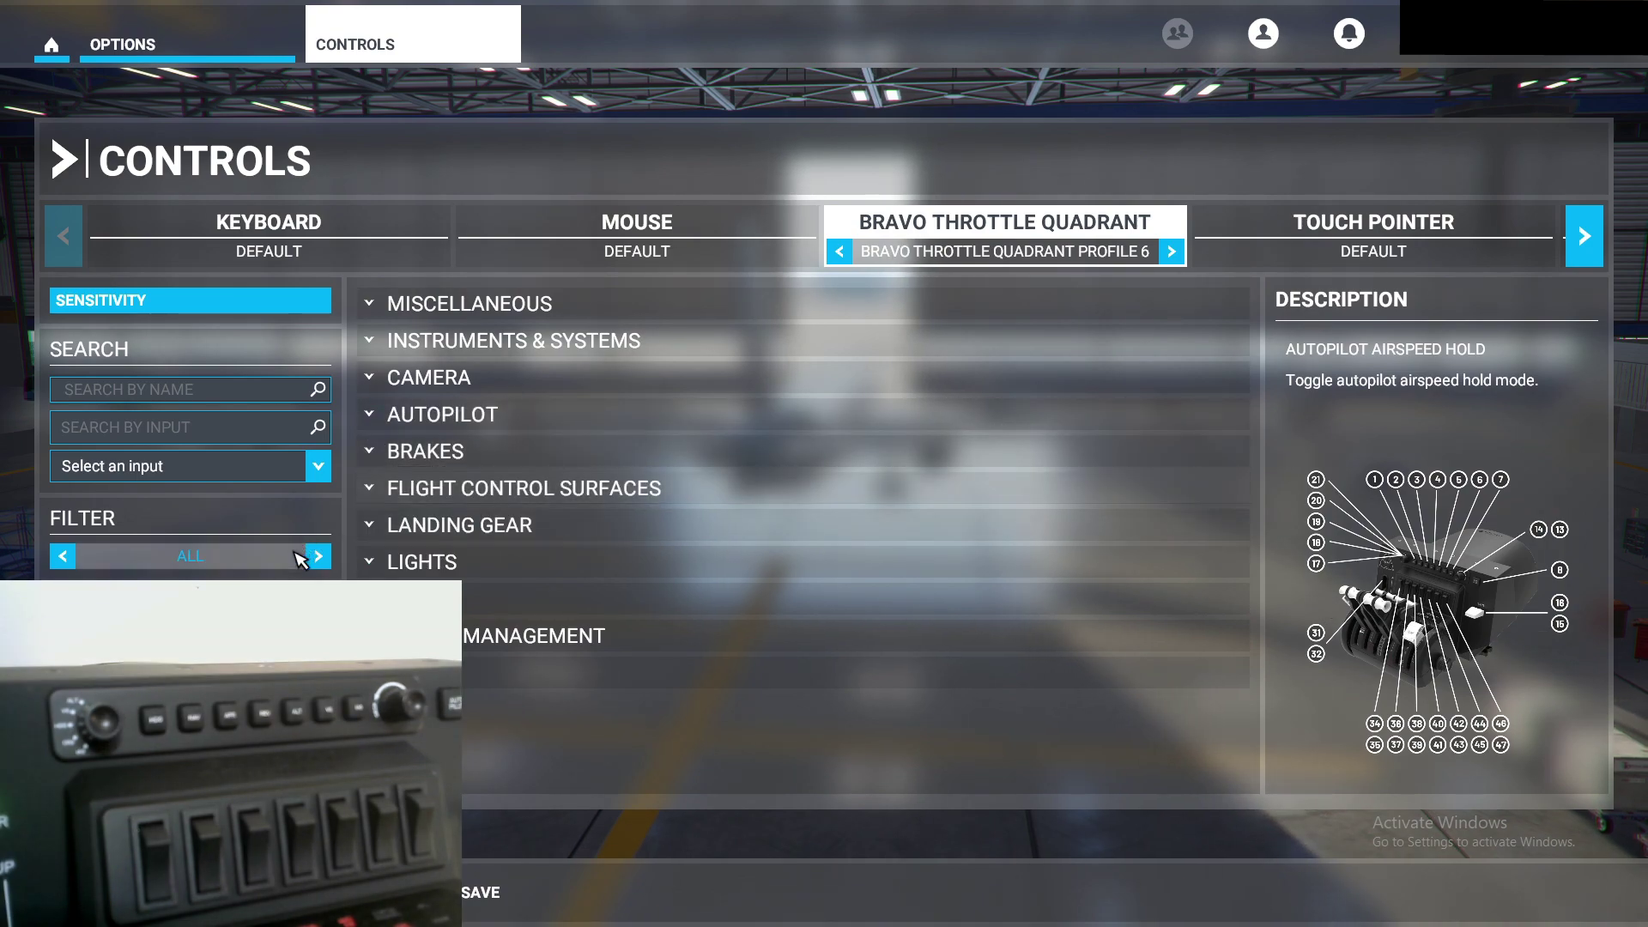
Step: Cycle the controls list filter through essential, bound-only and all controls, ending on all
click(299, 558)
click(63, 556)
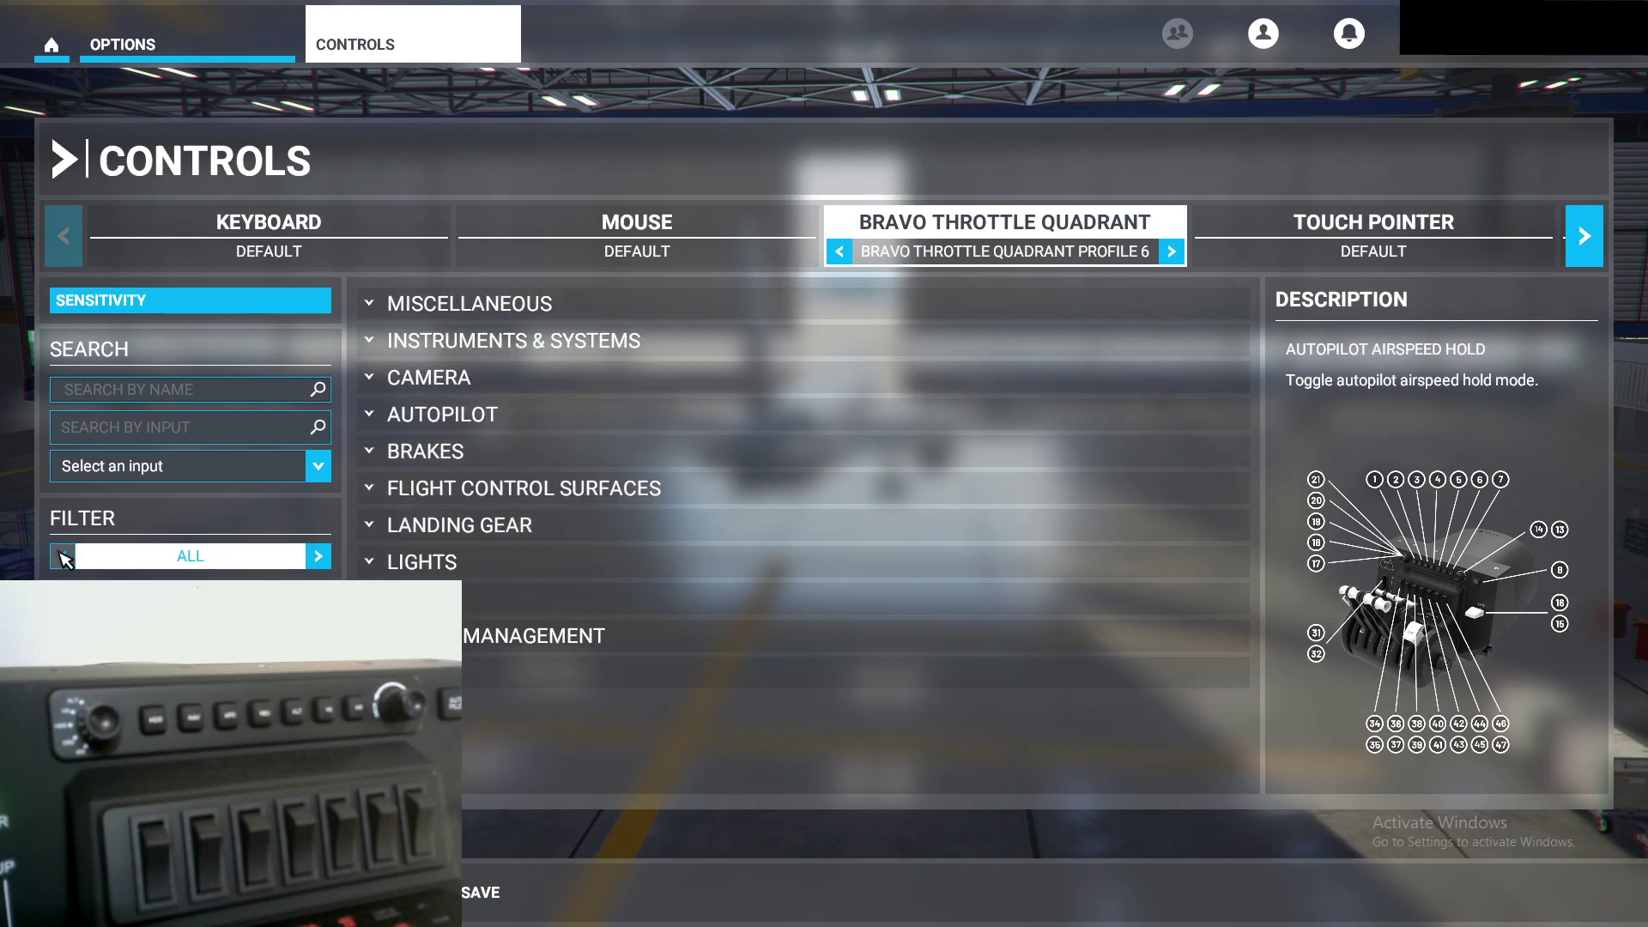
click(63, 556)
click(64, 556)
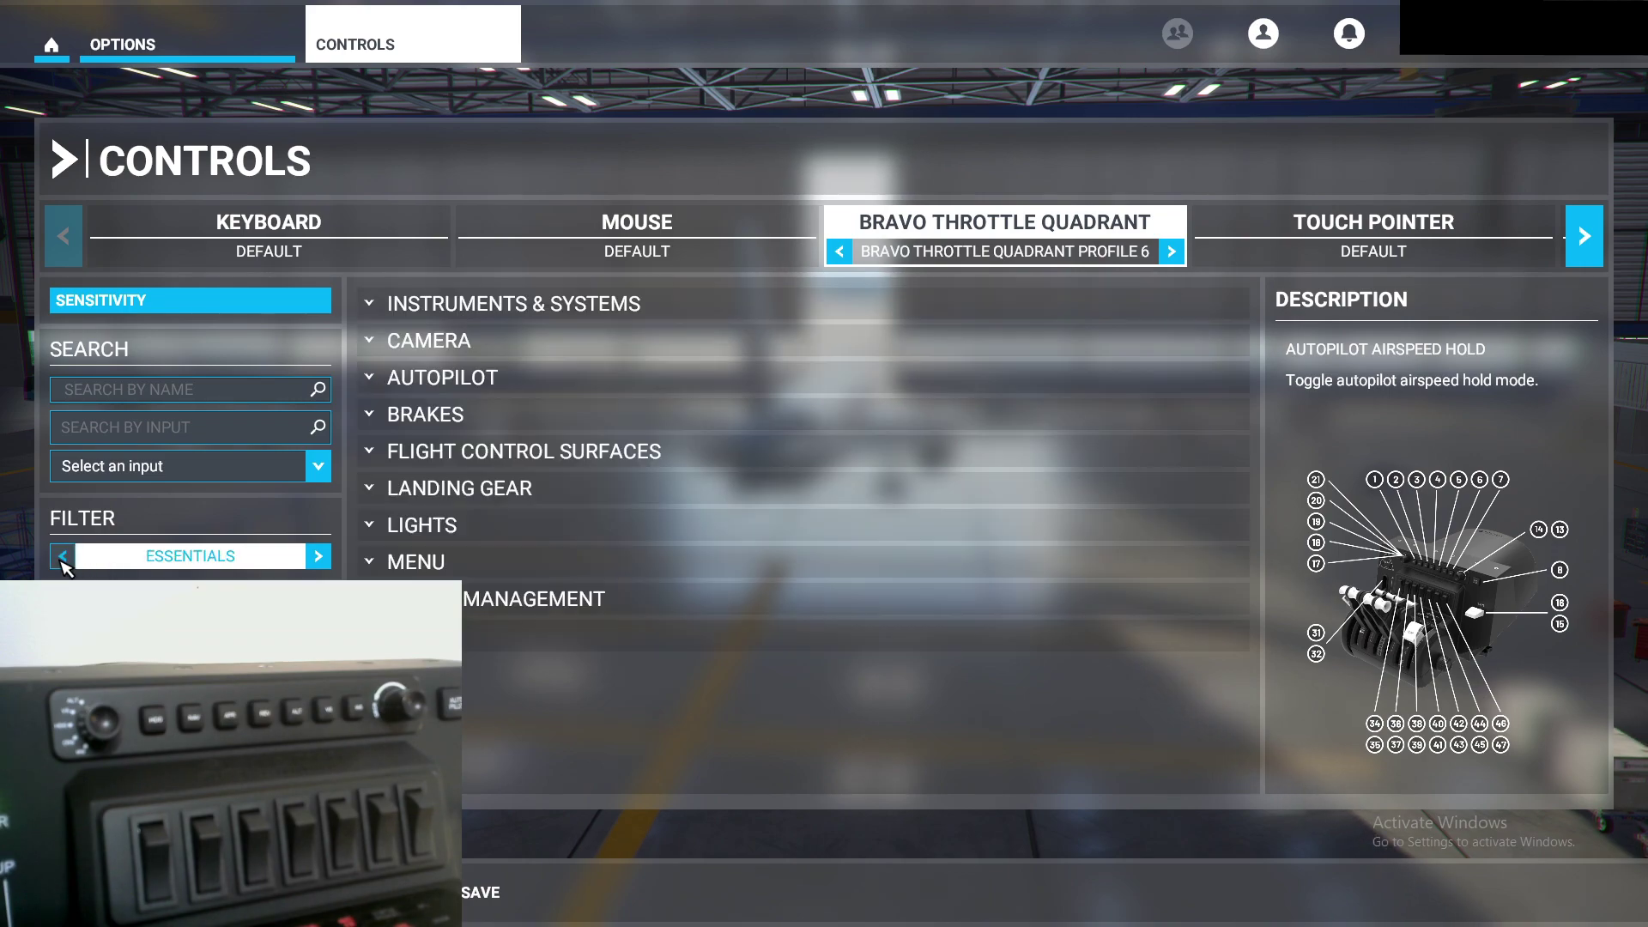
click(63, 556)
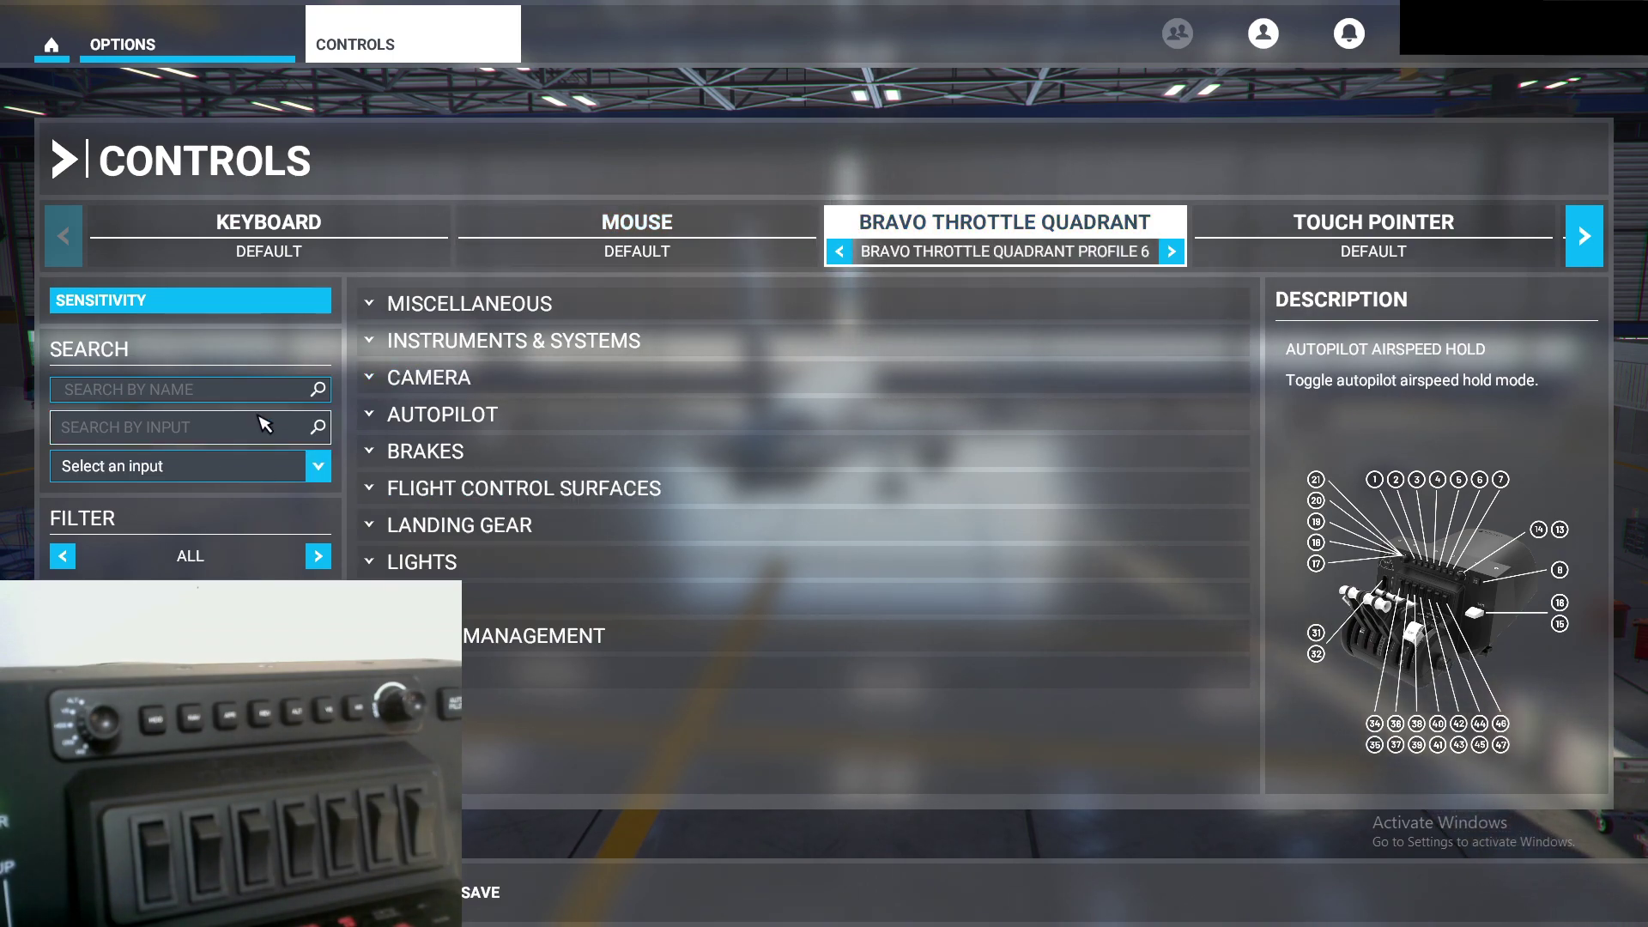
Step: Under Autopilot, bind SET AP ALTITUDE SLOT INDEX to Joystick Button 21 via the ALT dial
click(378, 419)
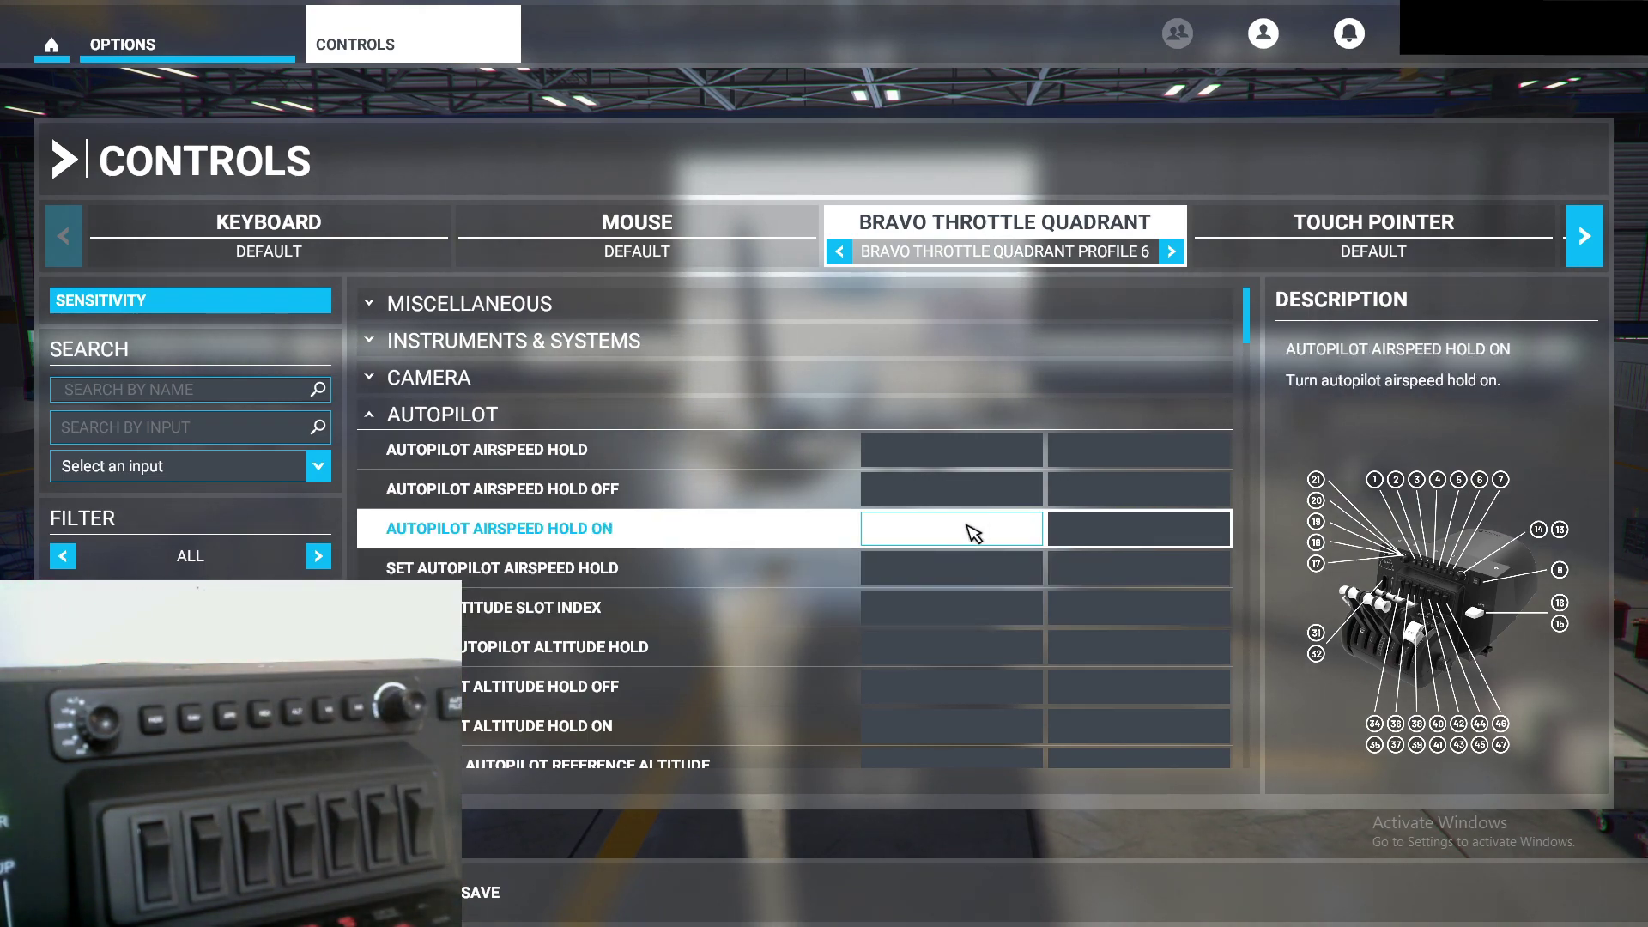
click(901, 611)
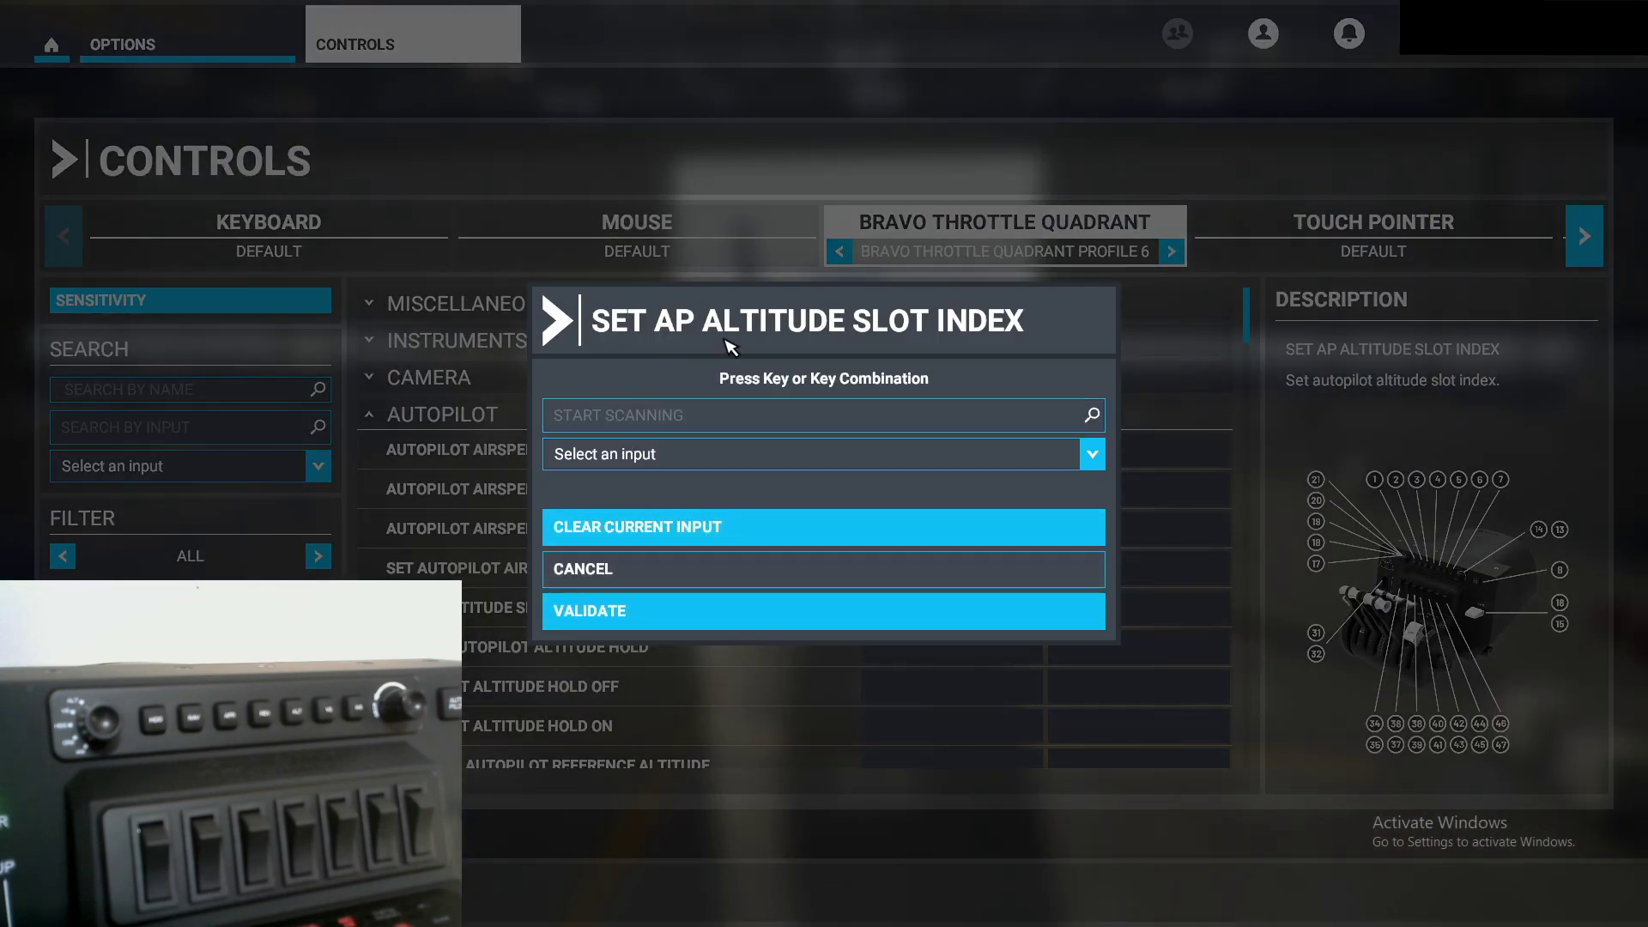
click(706, 417)
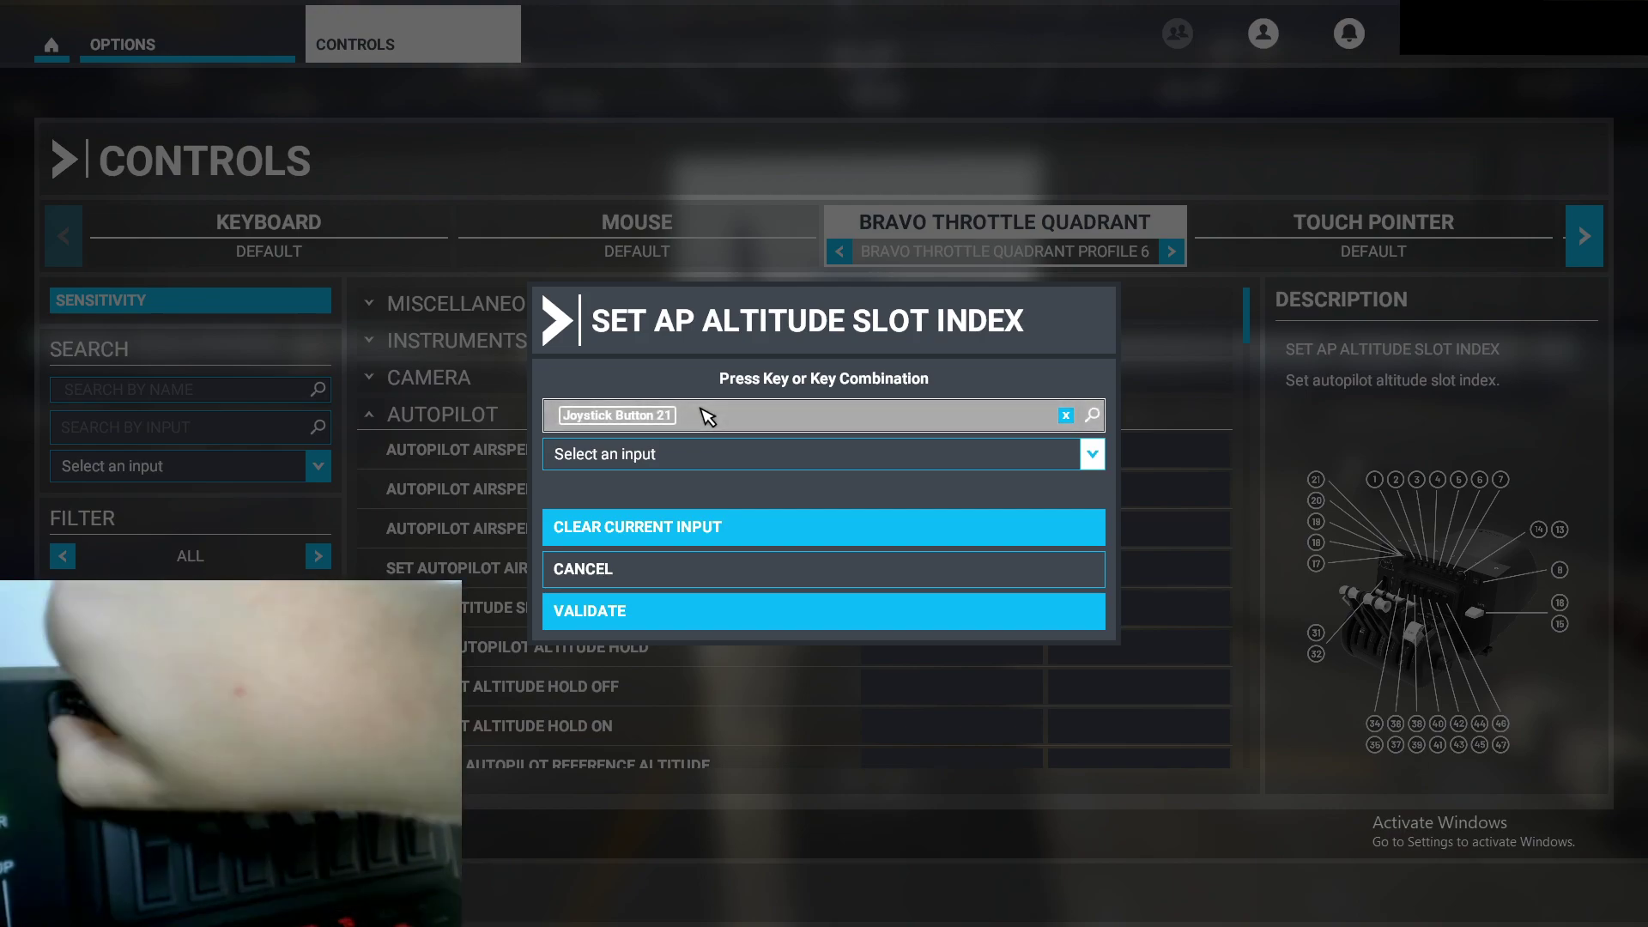
click(601, 610)
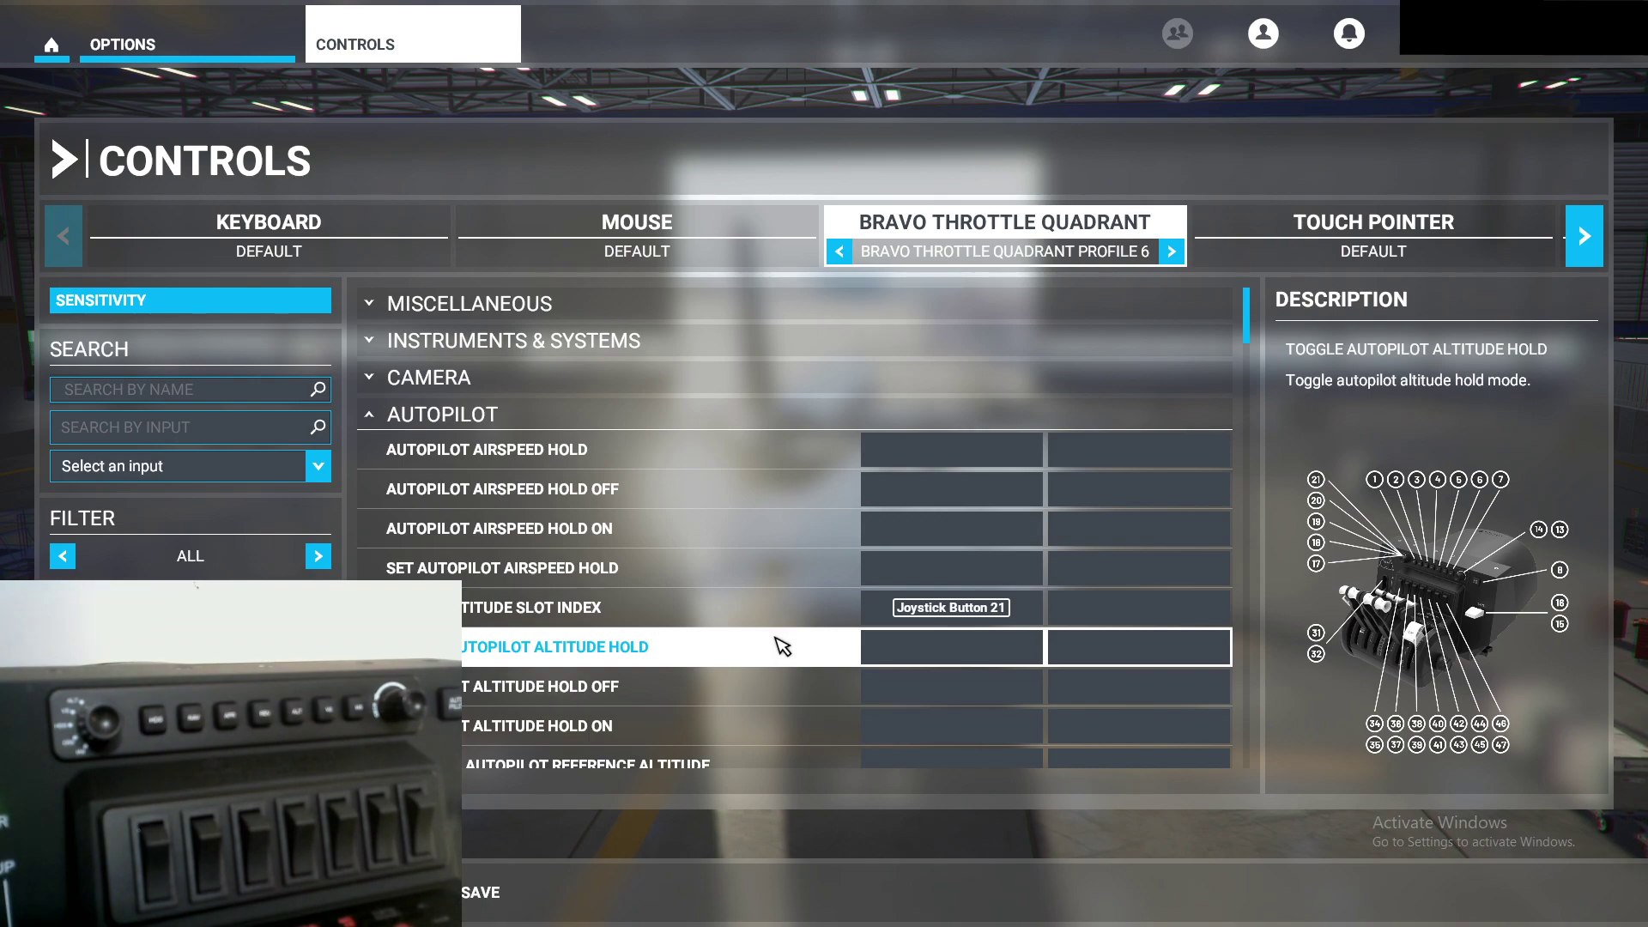
Step: Search 'VS', bind SET AP VS SLOT INDEX to Joystick Button 20, then search 'headin'
scroll(814, 568, down, 2)
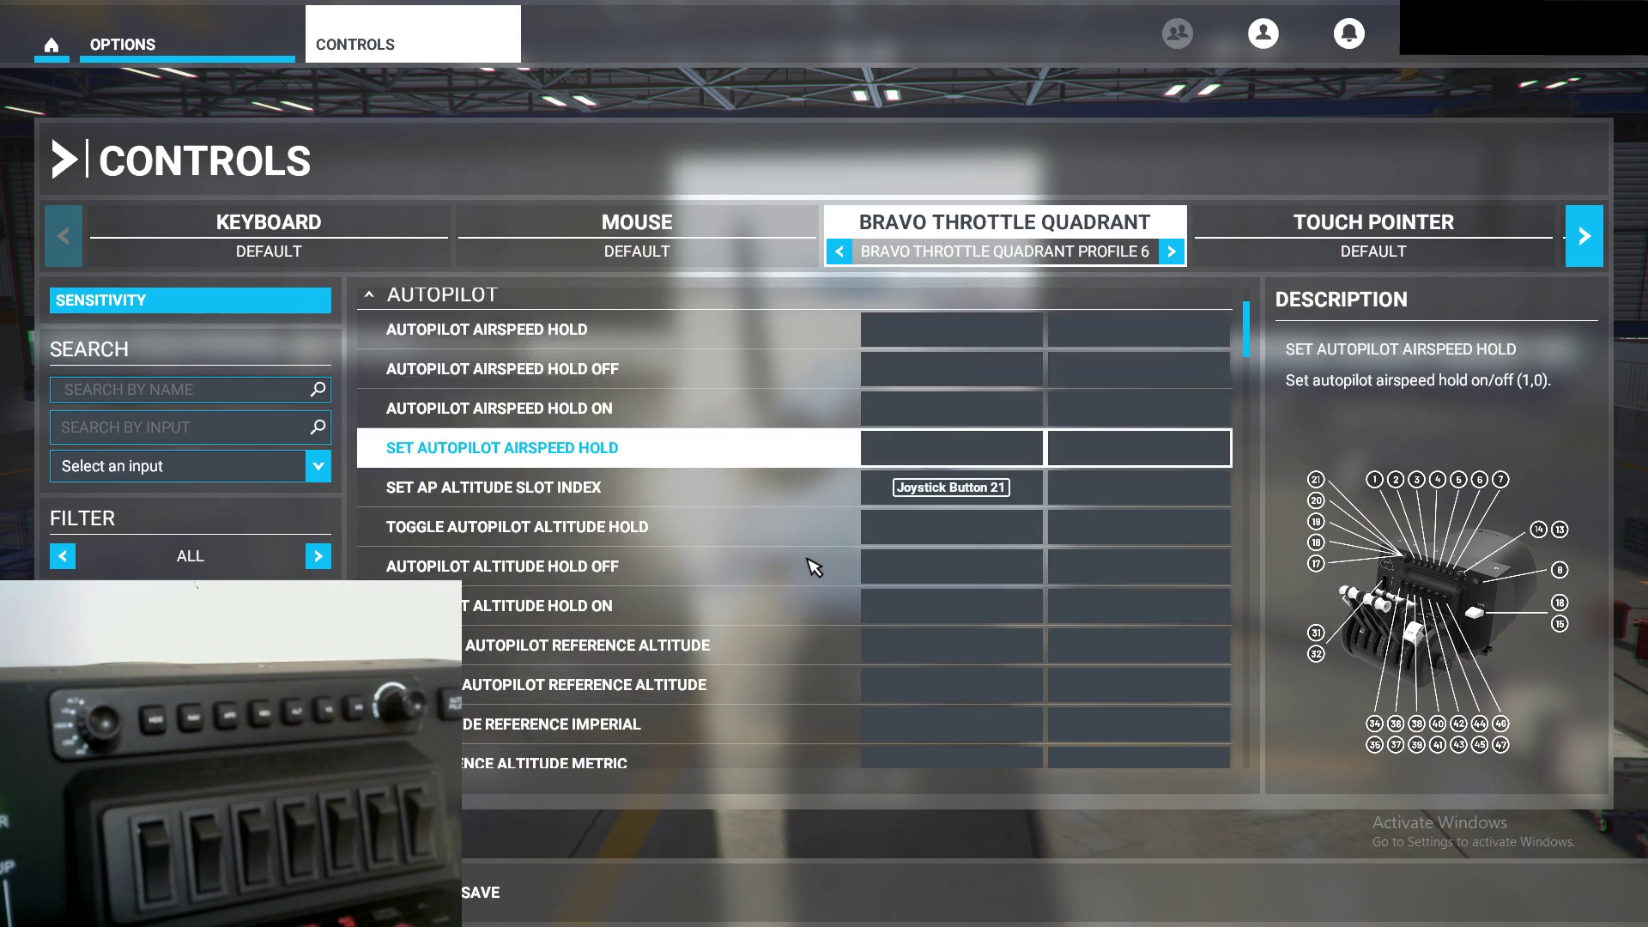
click(198, 396)
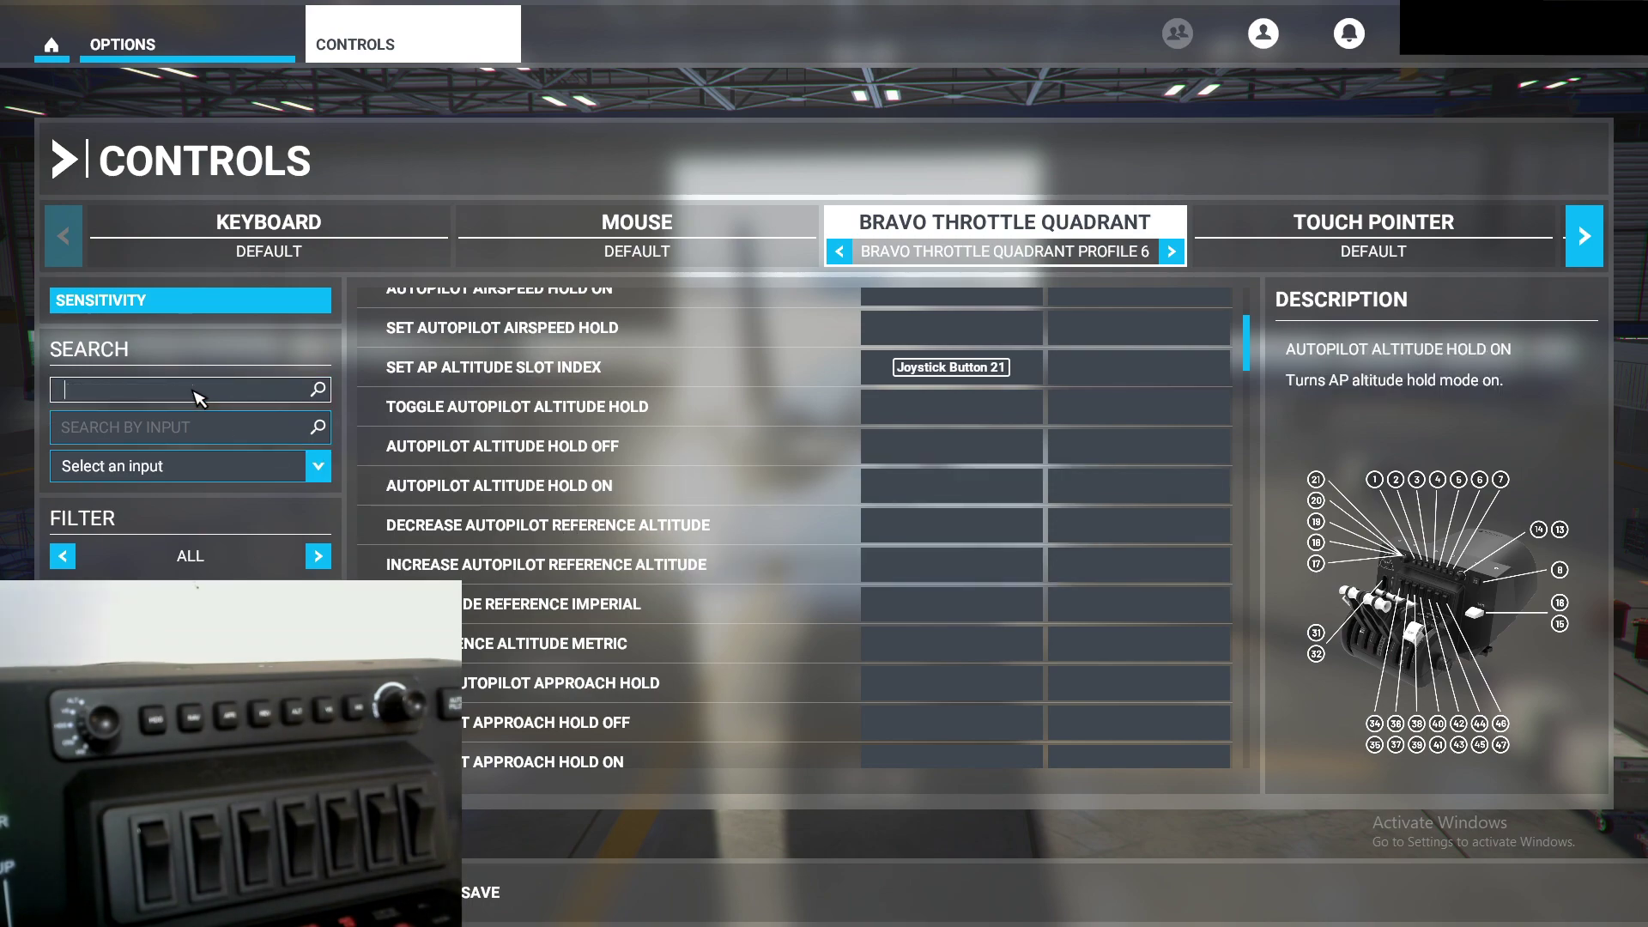
text(VS)
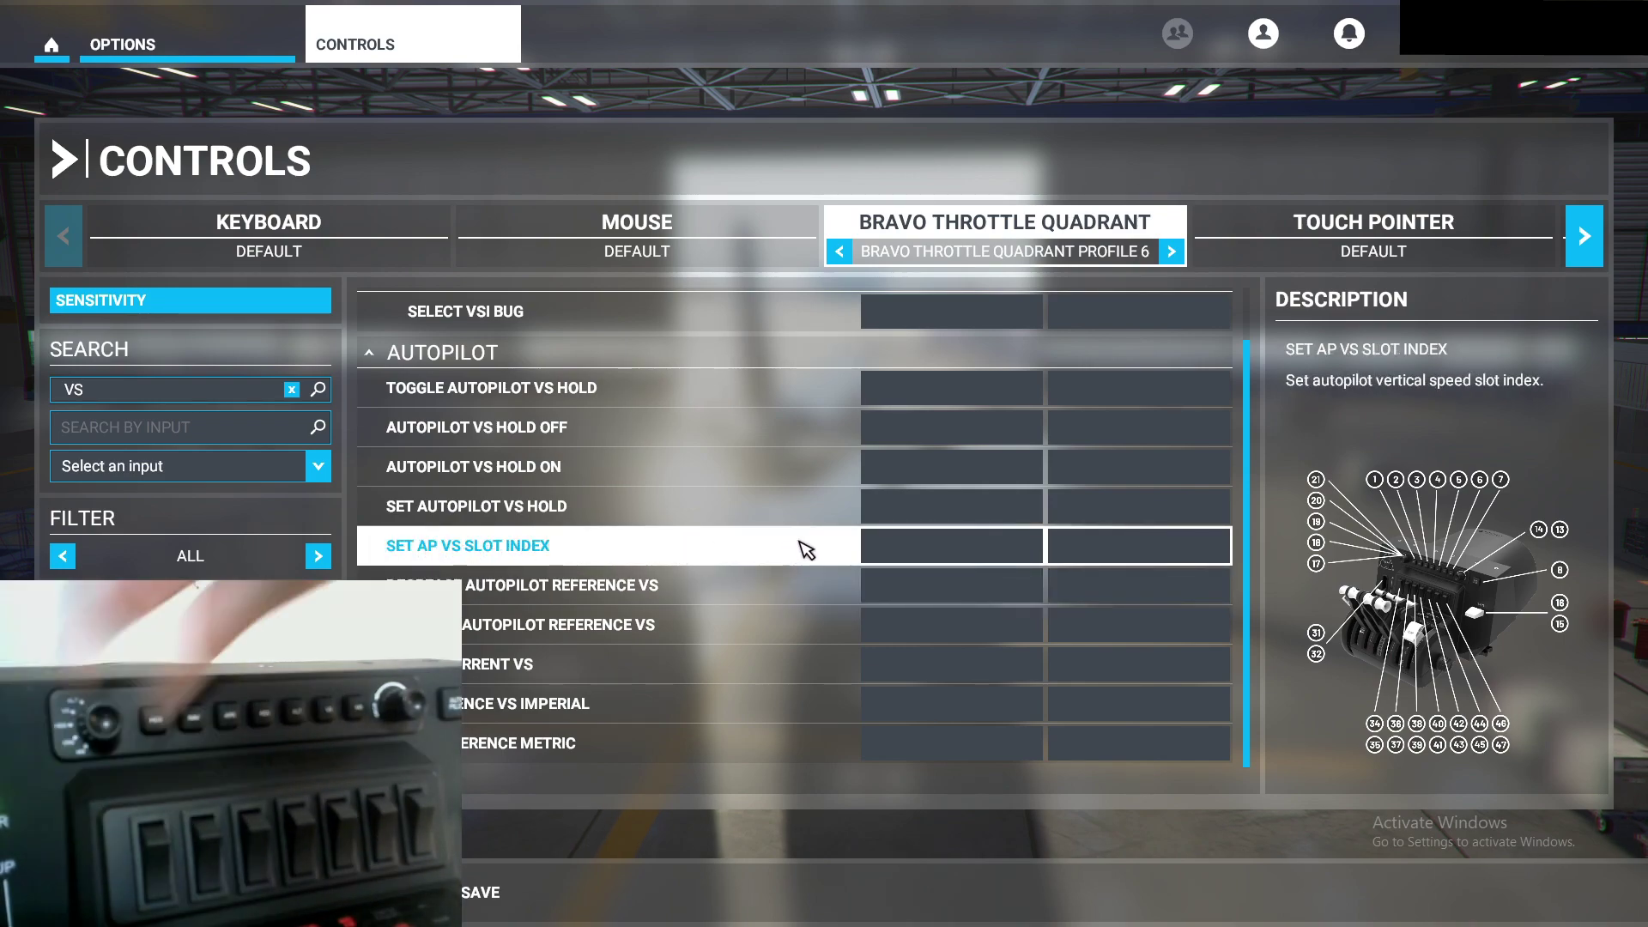
click(872, 555)
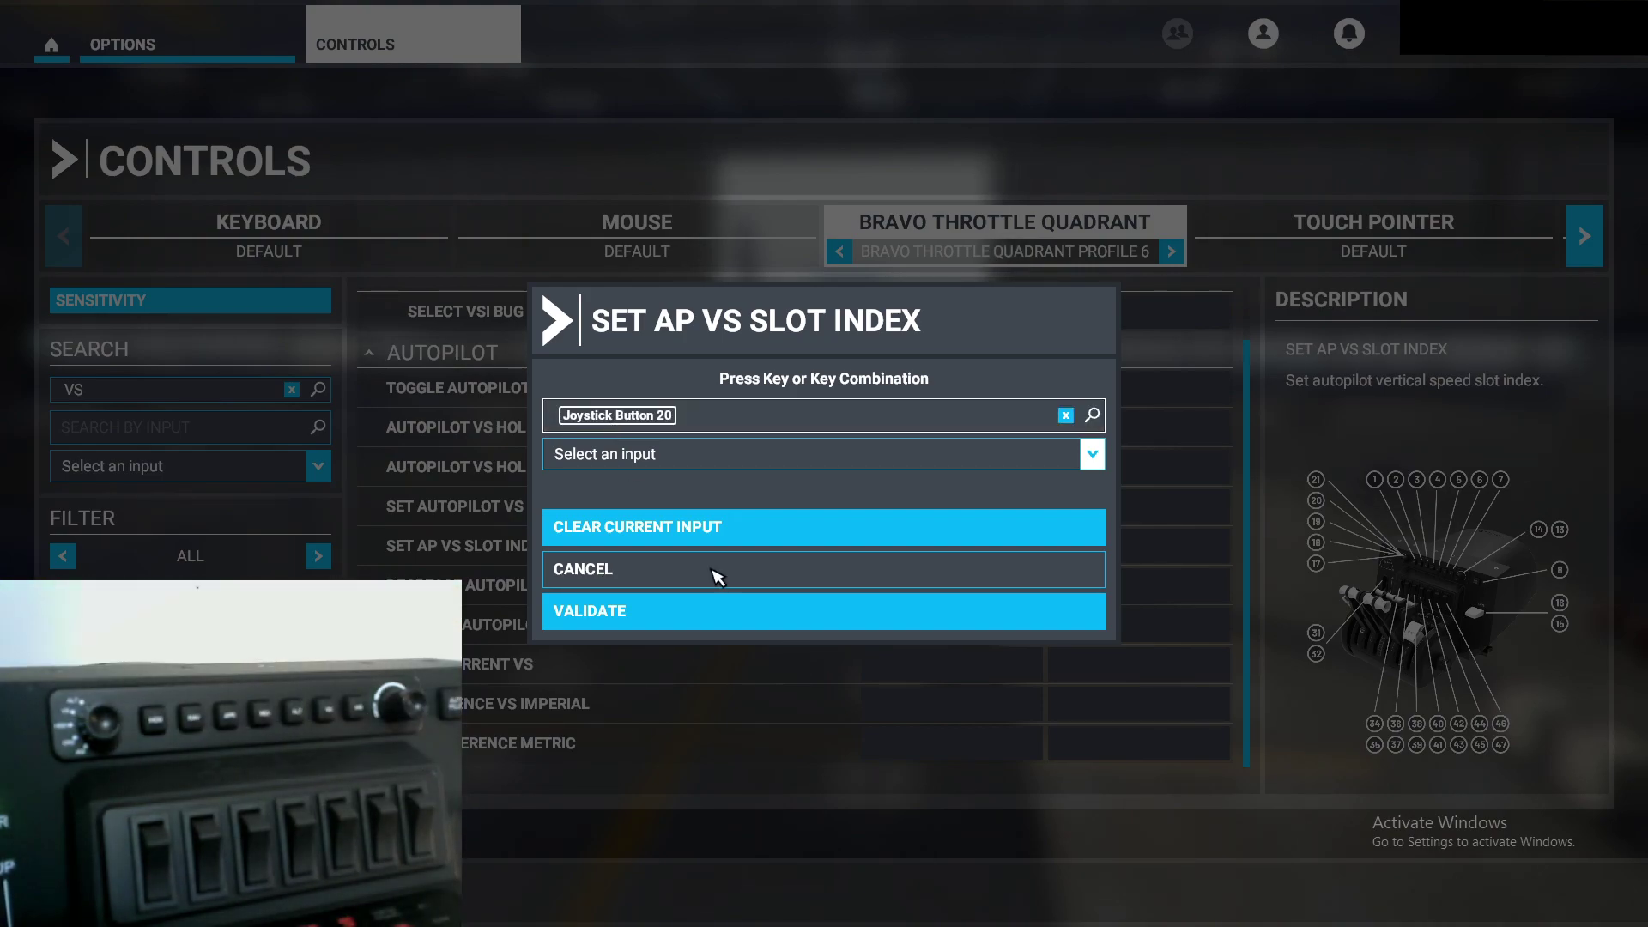
click(666, 610)
click(203, 393)
text(headin)
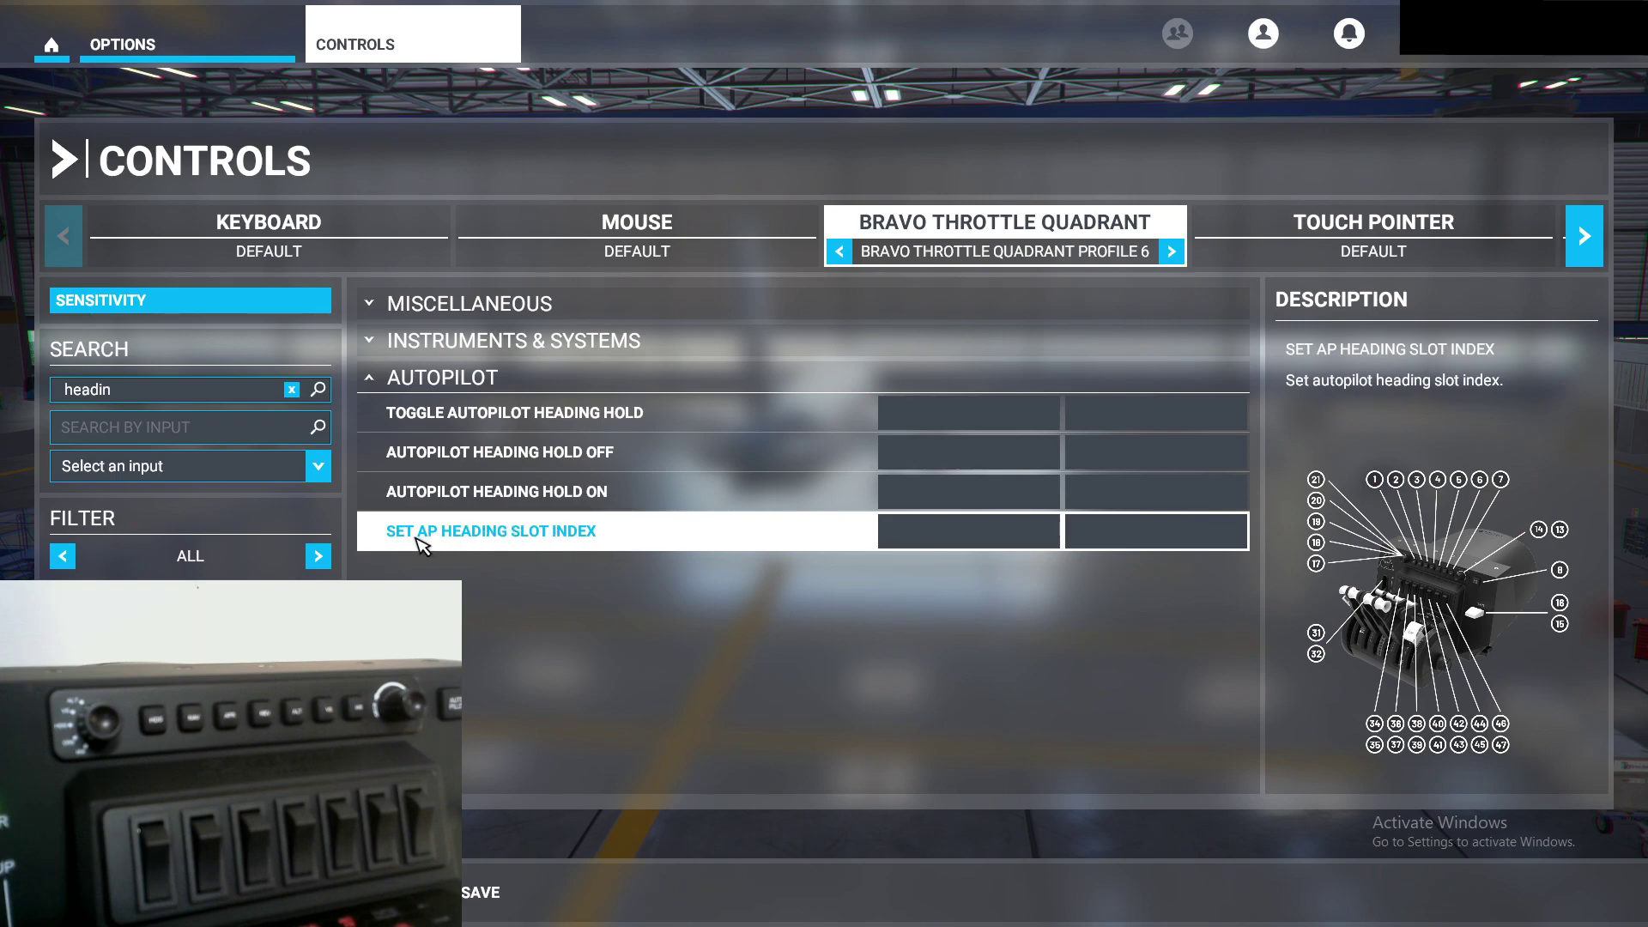
Step: Bind SET AP HEADING SLOT INDEX to Joystick Button 19 from the HDG dial and clear the search
click(903, 534)
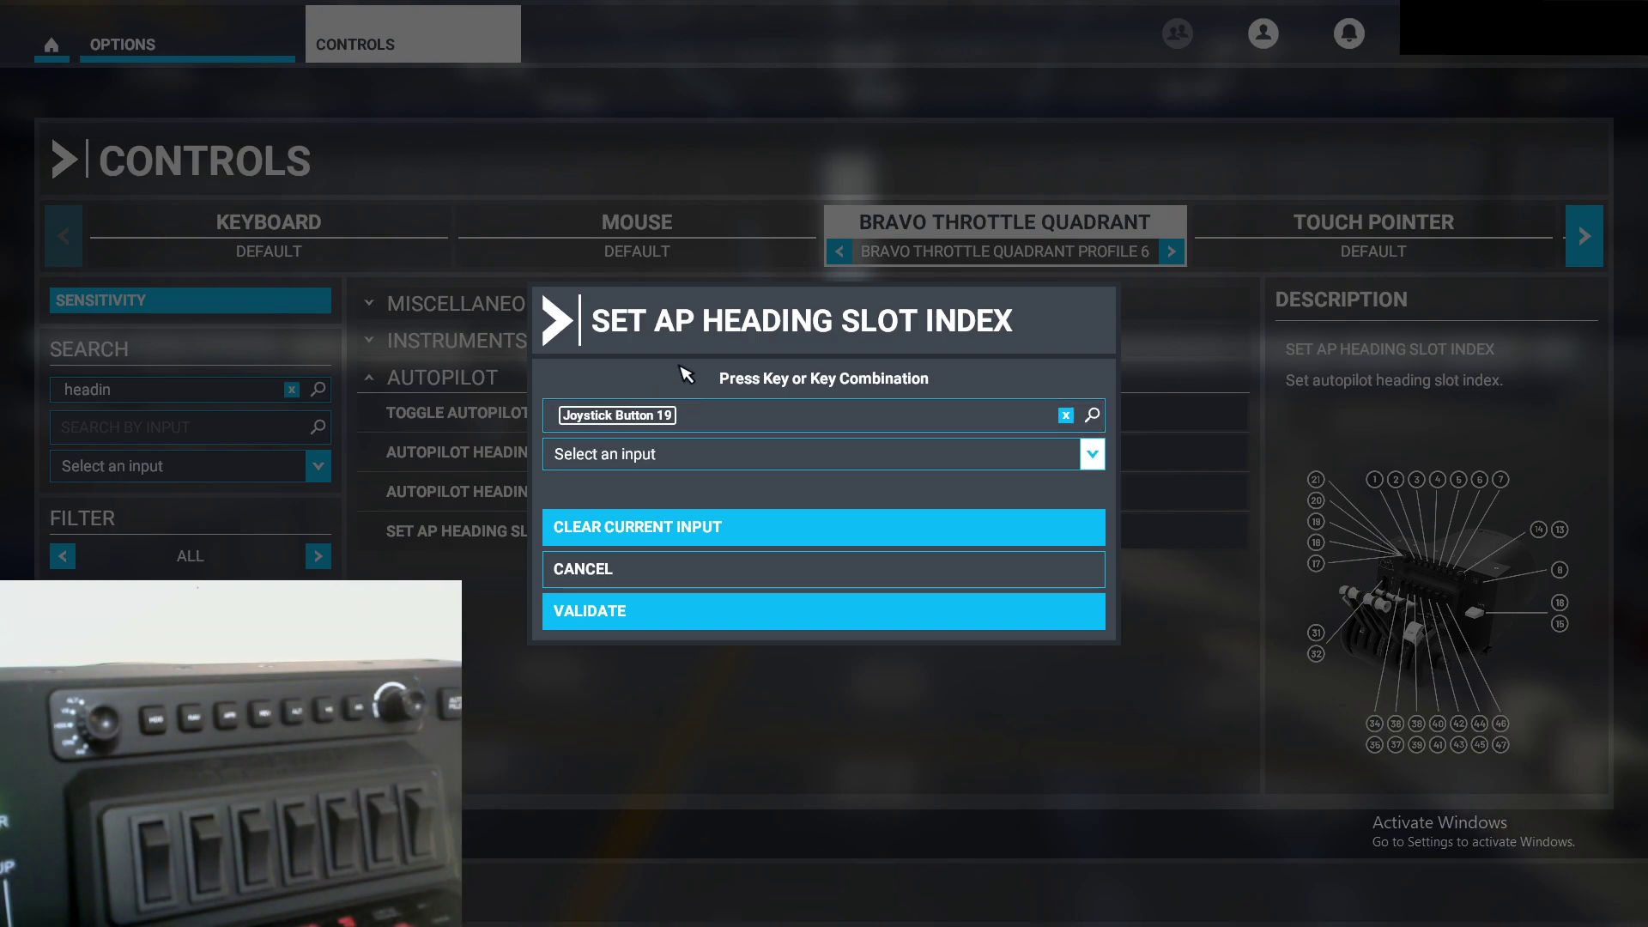
click(607, 611)
click(292, 389)
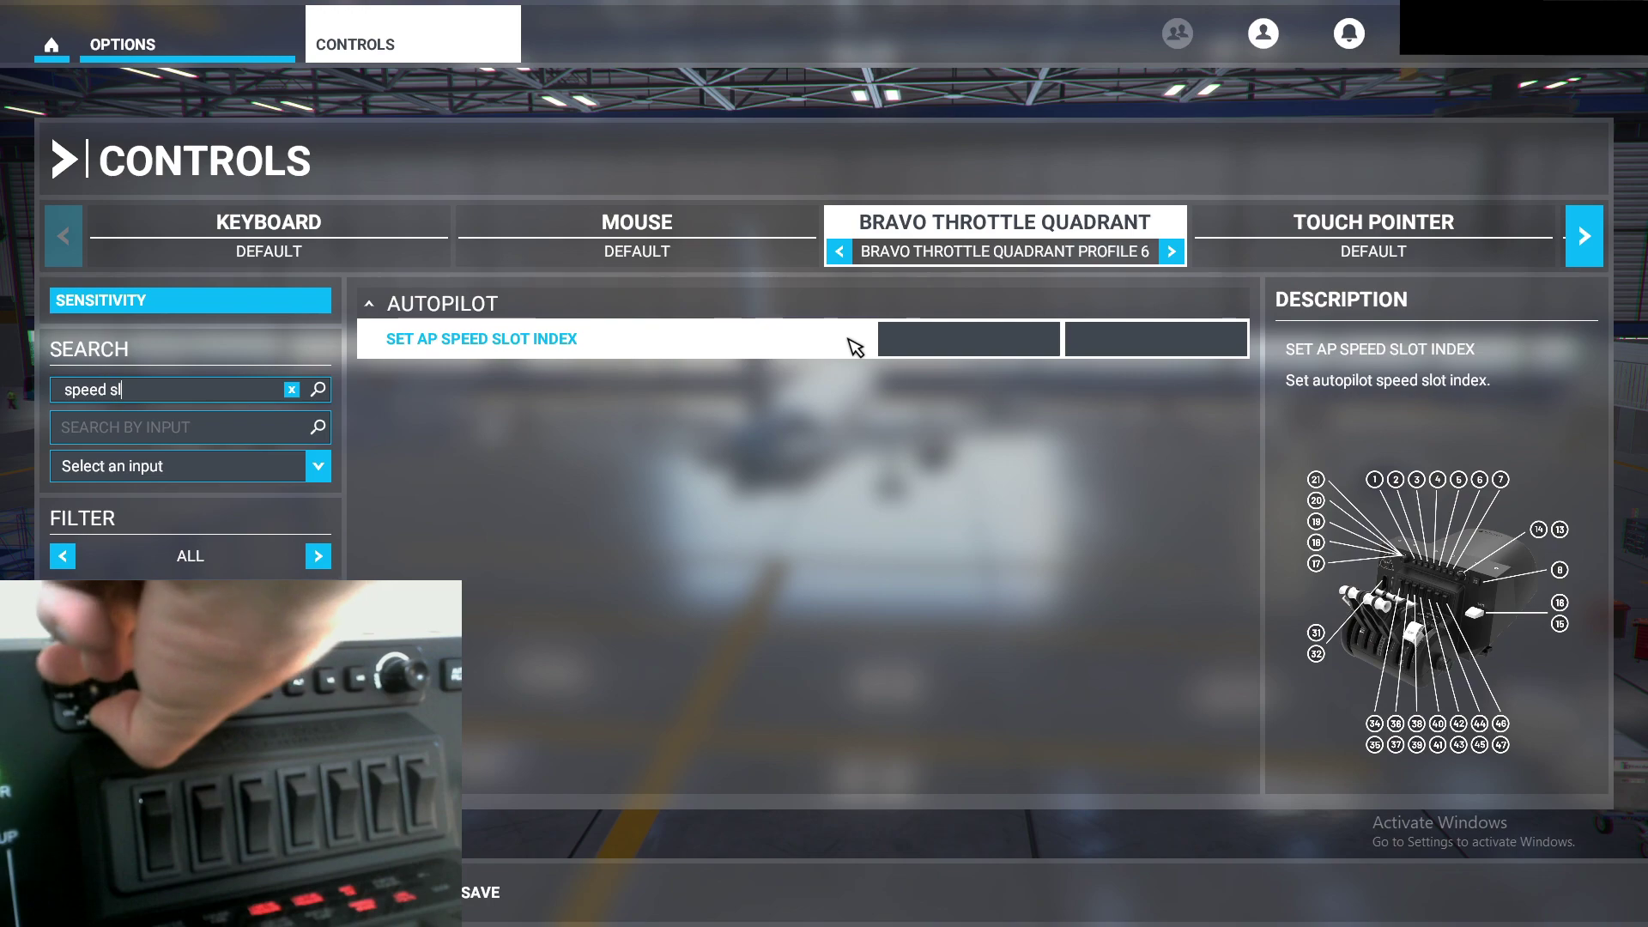
Step: Bind SET AP SPEED SLOT INDEX to Joystick Button 17 from the IAS dial
click(903, 343)
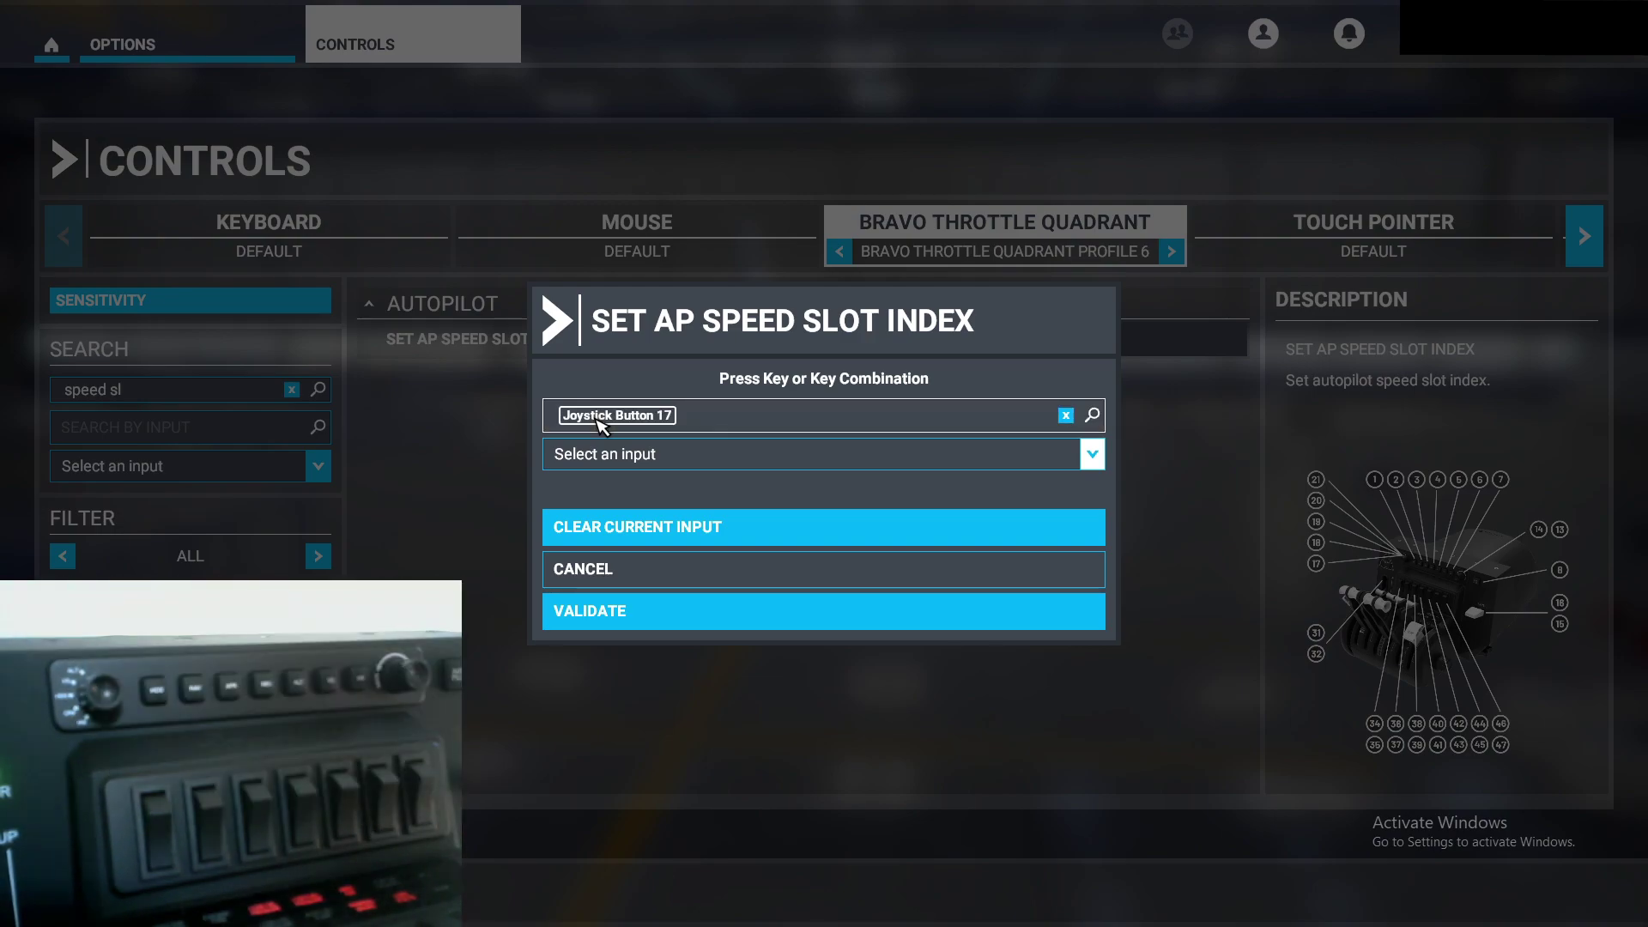
click(608, 614)
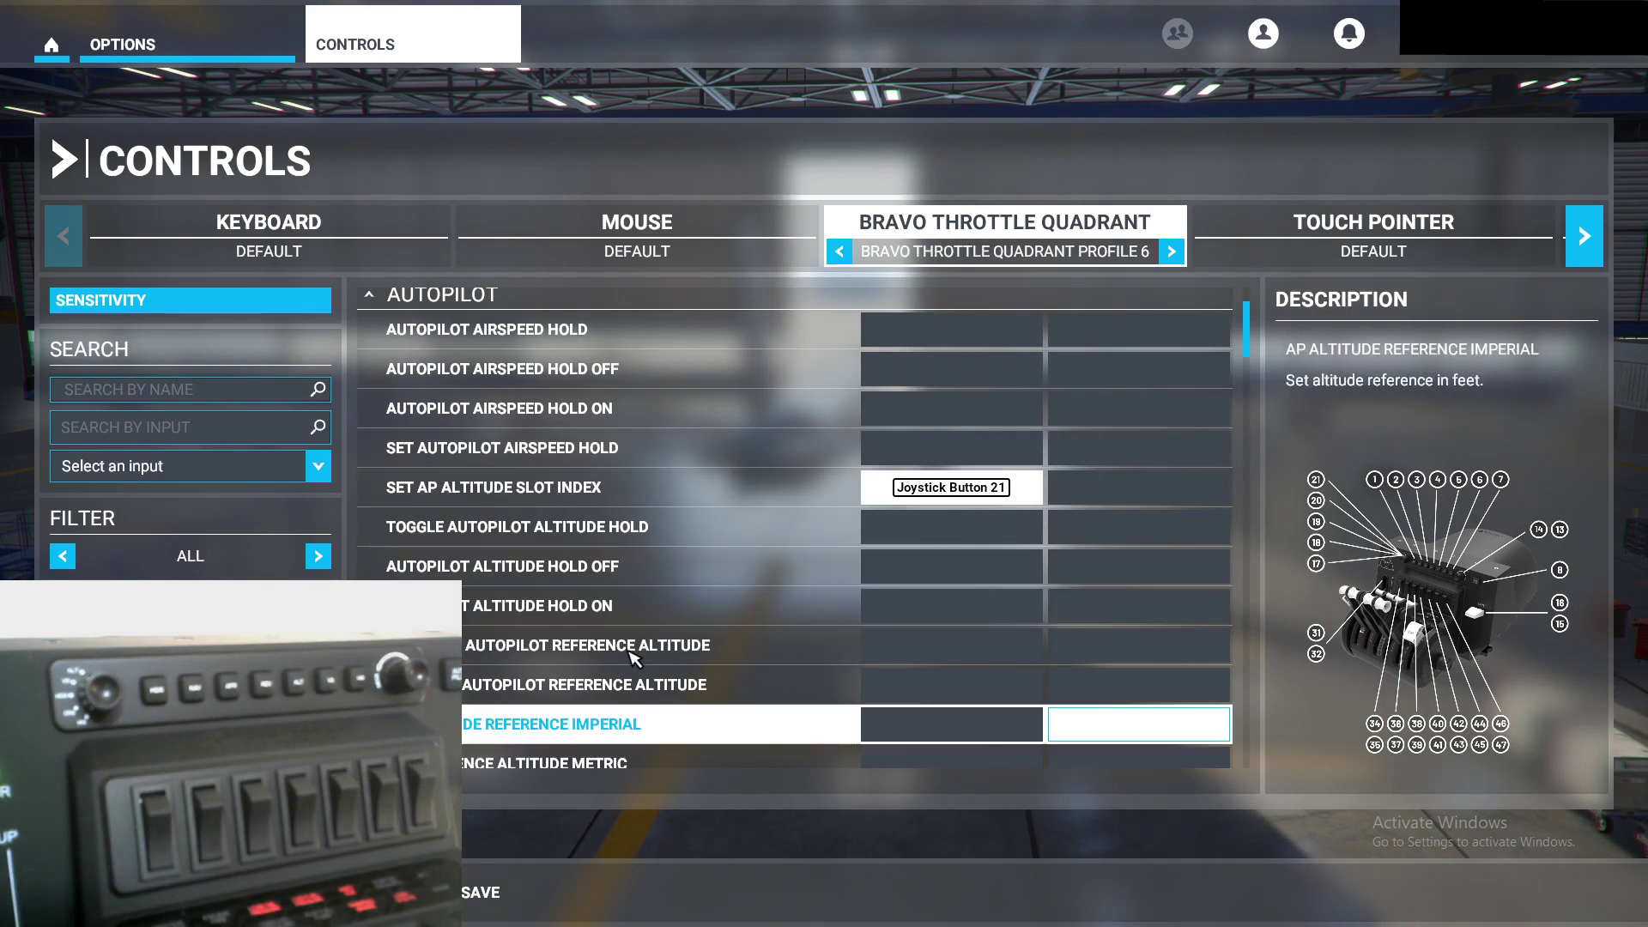
Step: Bind Decrease Autopilot Reference Altitude to ALT dial plus knob left (Joystick Buttons 21 + 14)
scroll(564, 642, up, 3)
scroll(562, 639, down, 3)
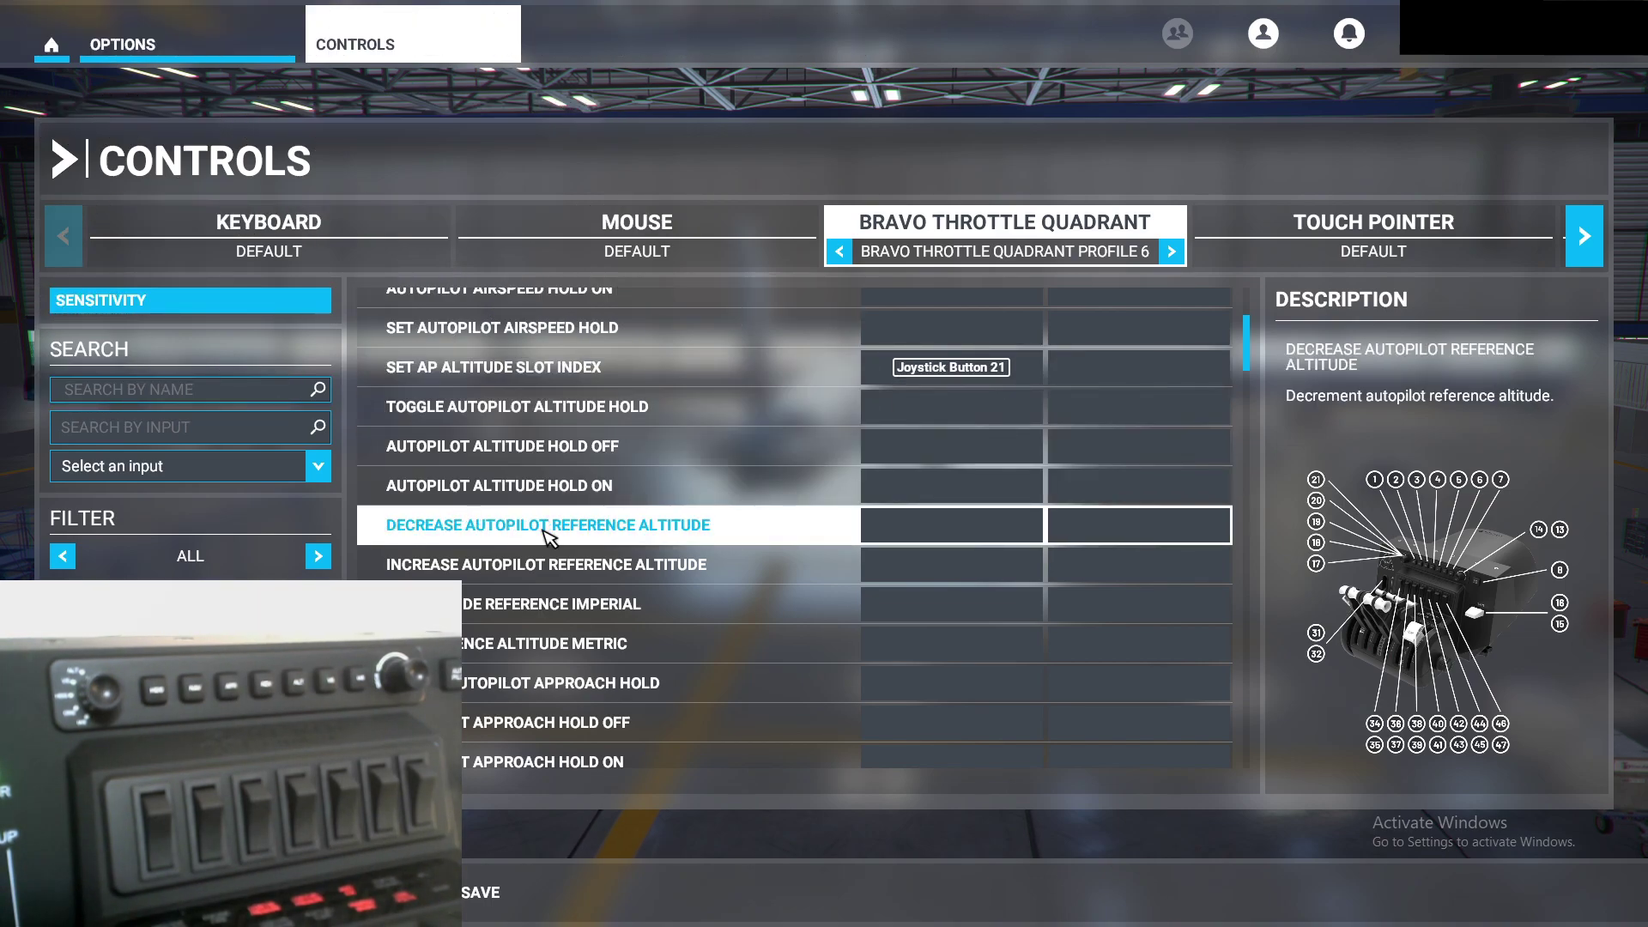
click(901, 535)
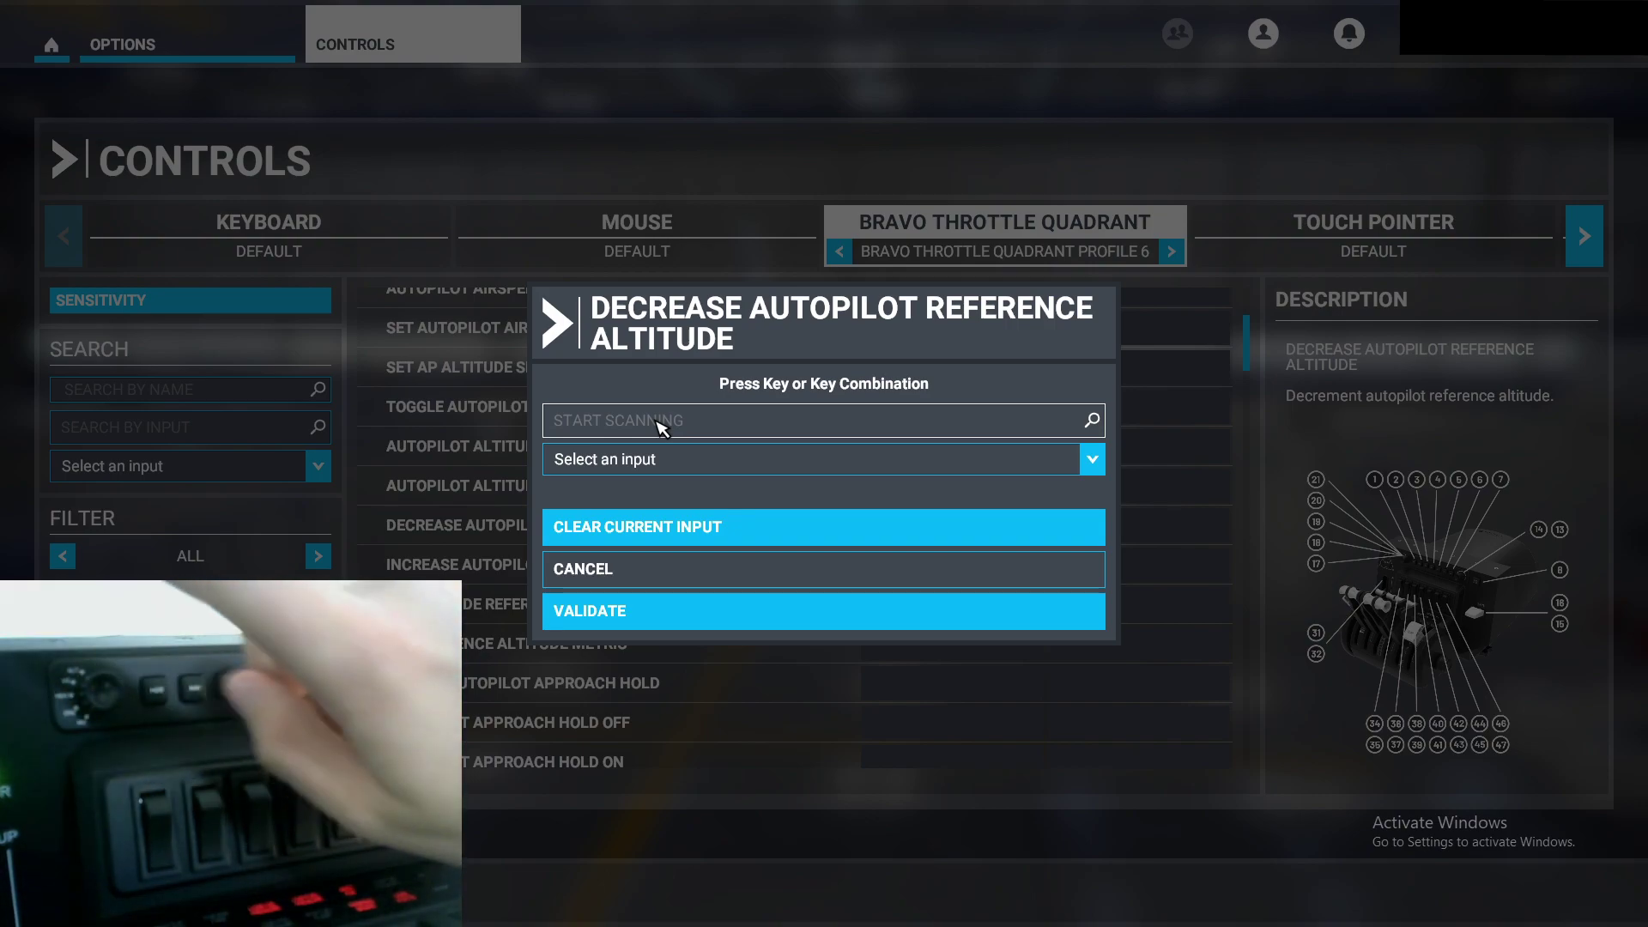
click(661, 421)
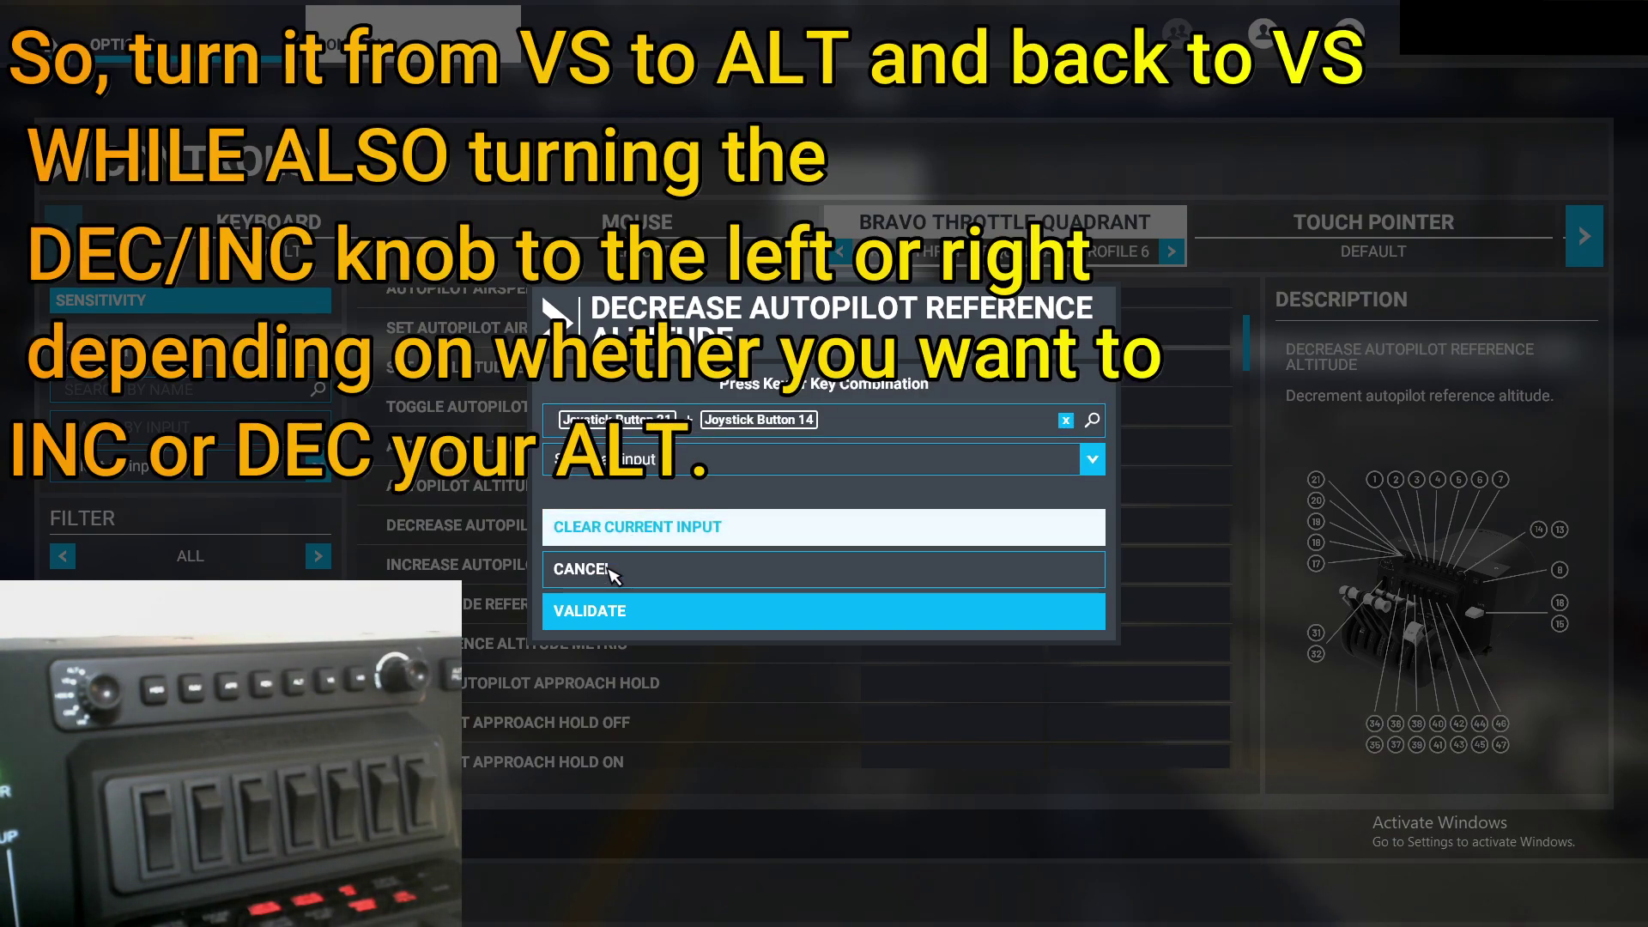
click(592, 611)
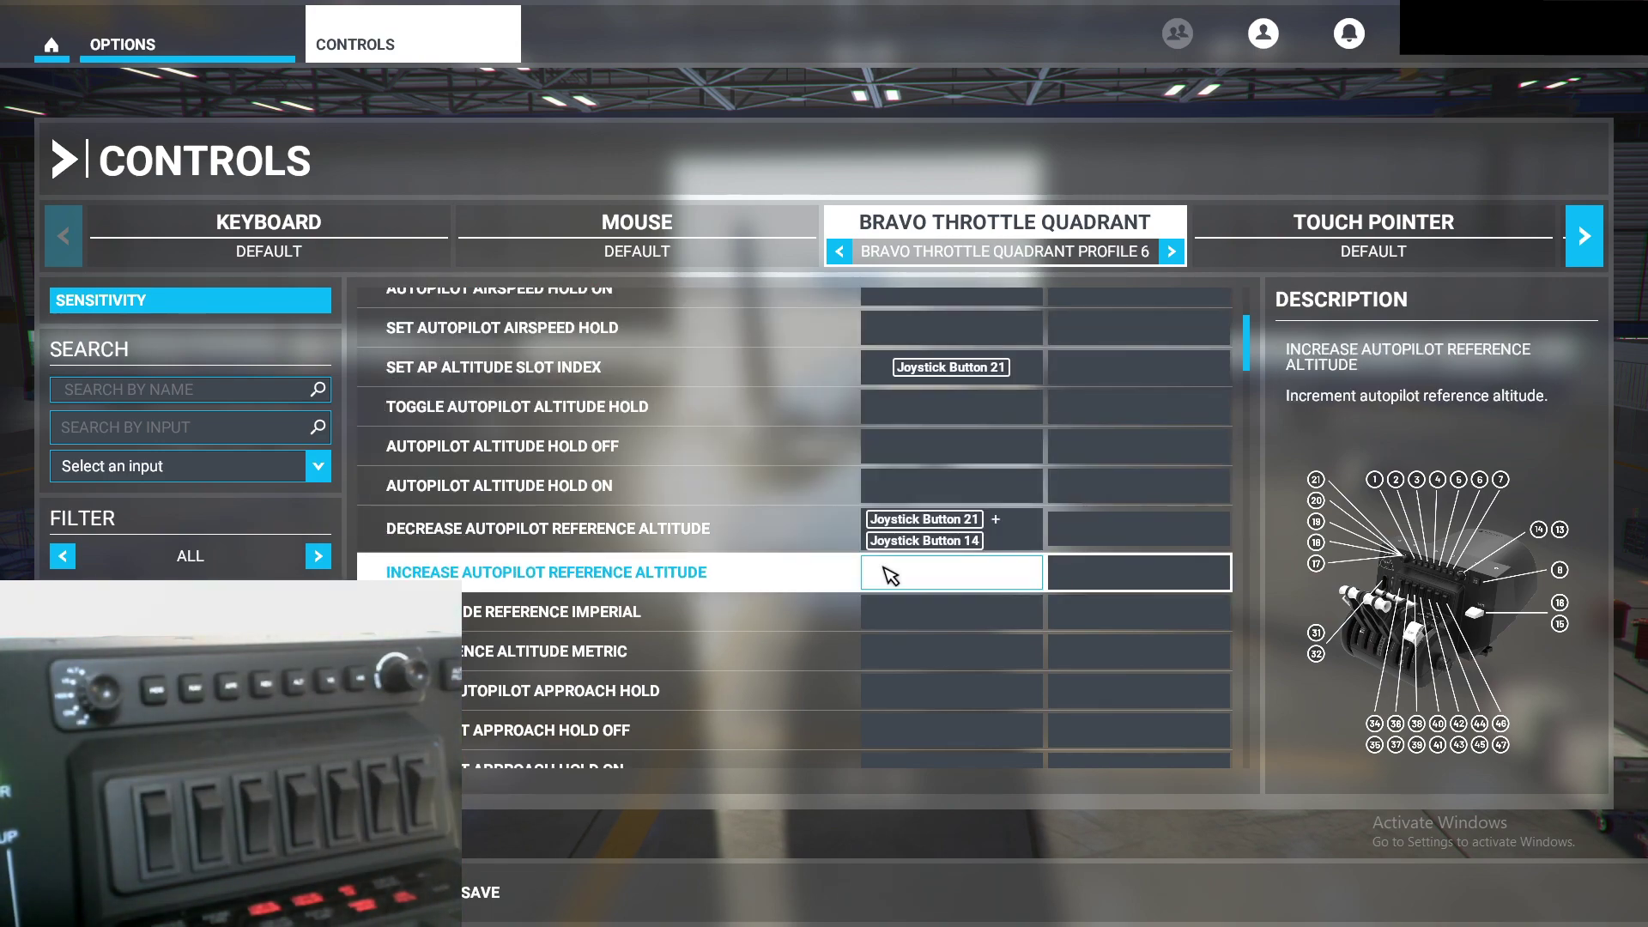
Step: Bind Increase Autopilot Reference Altitude to ALT dial plus knob right (Joystick Buttons 21 + 13)
click(890, 576)
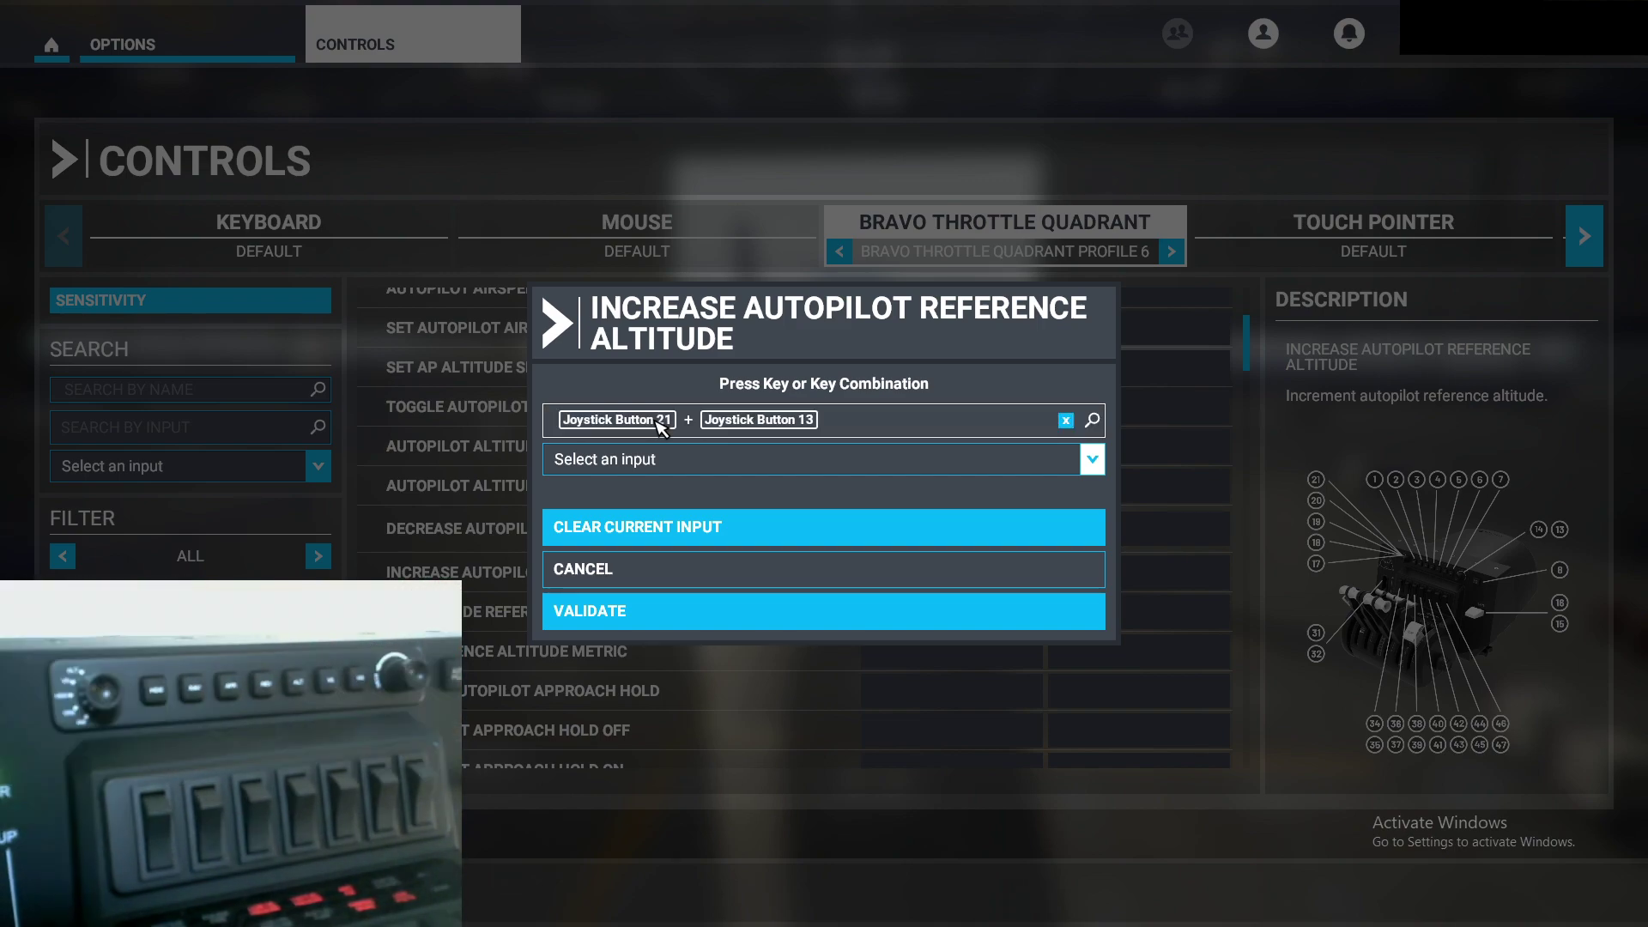
click(652, 611)
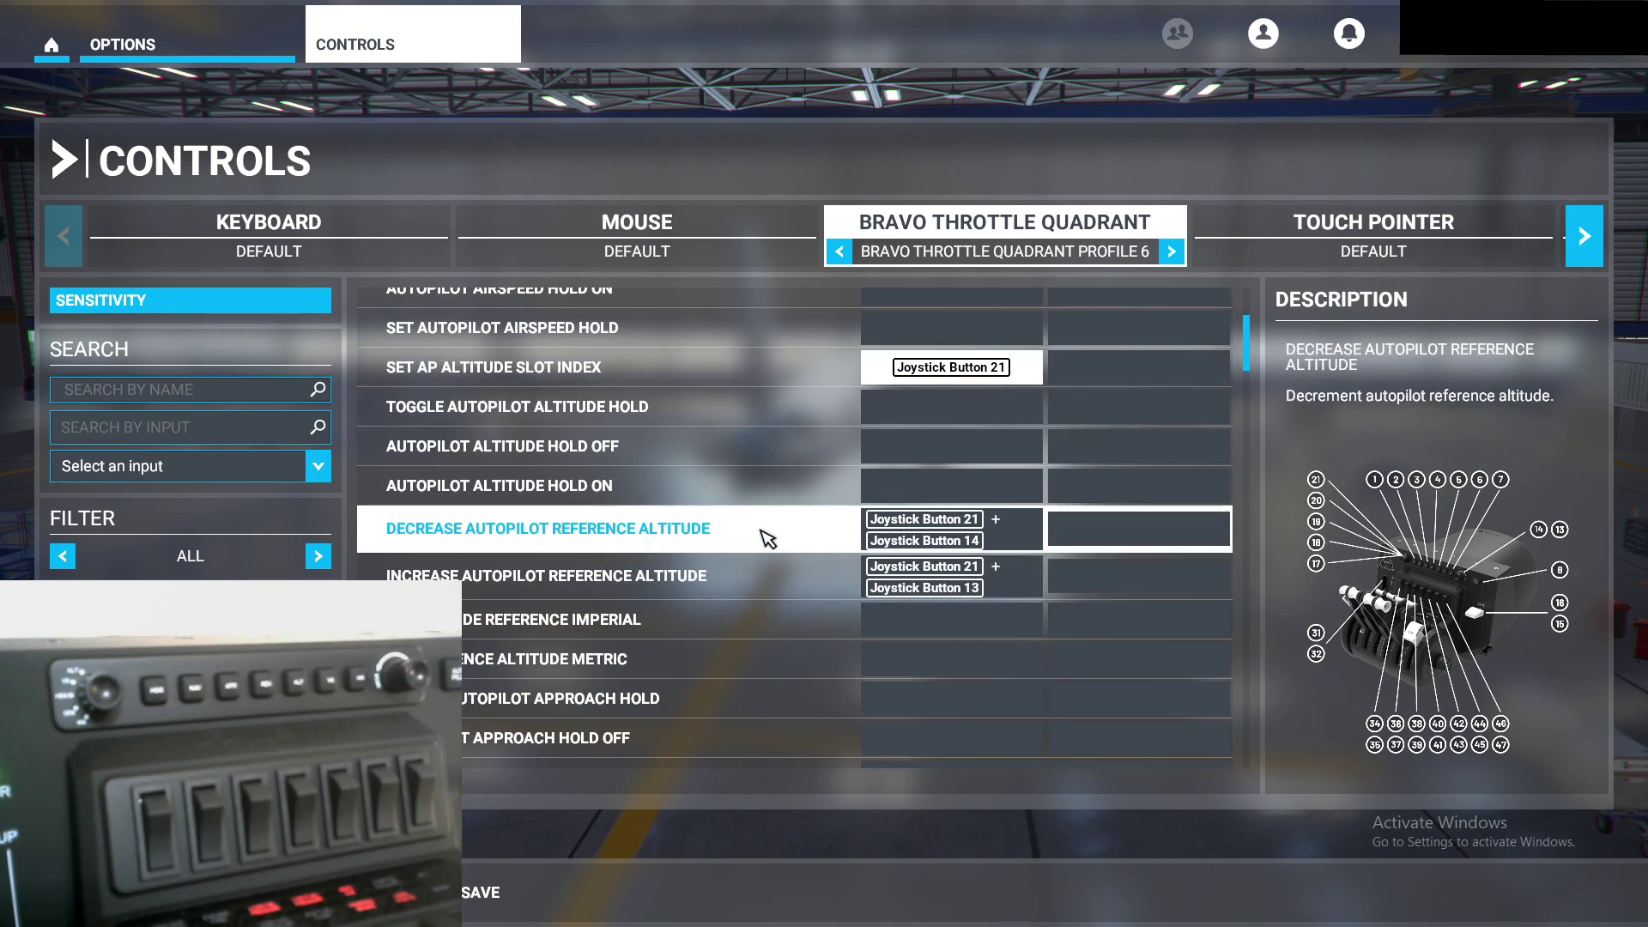
Step: Bind Decrease Autopilot Reference VS to the Joystick Button 20 + 14 combination
scroll(1161, 446, down, 10)
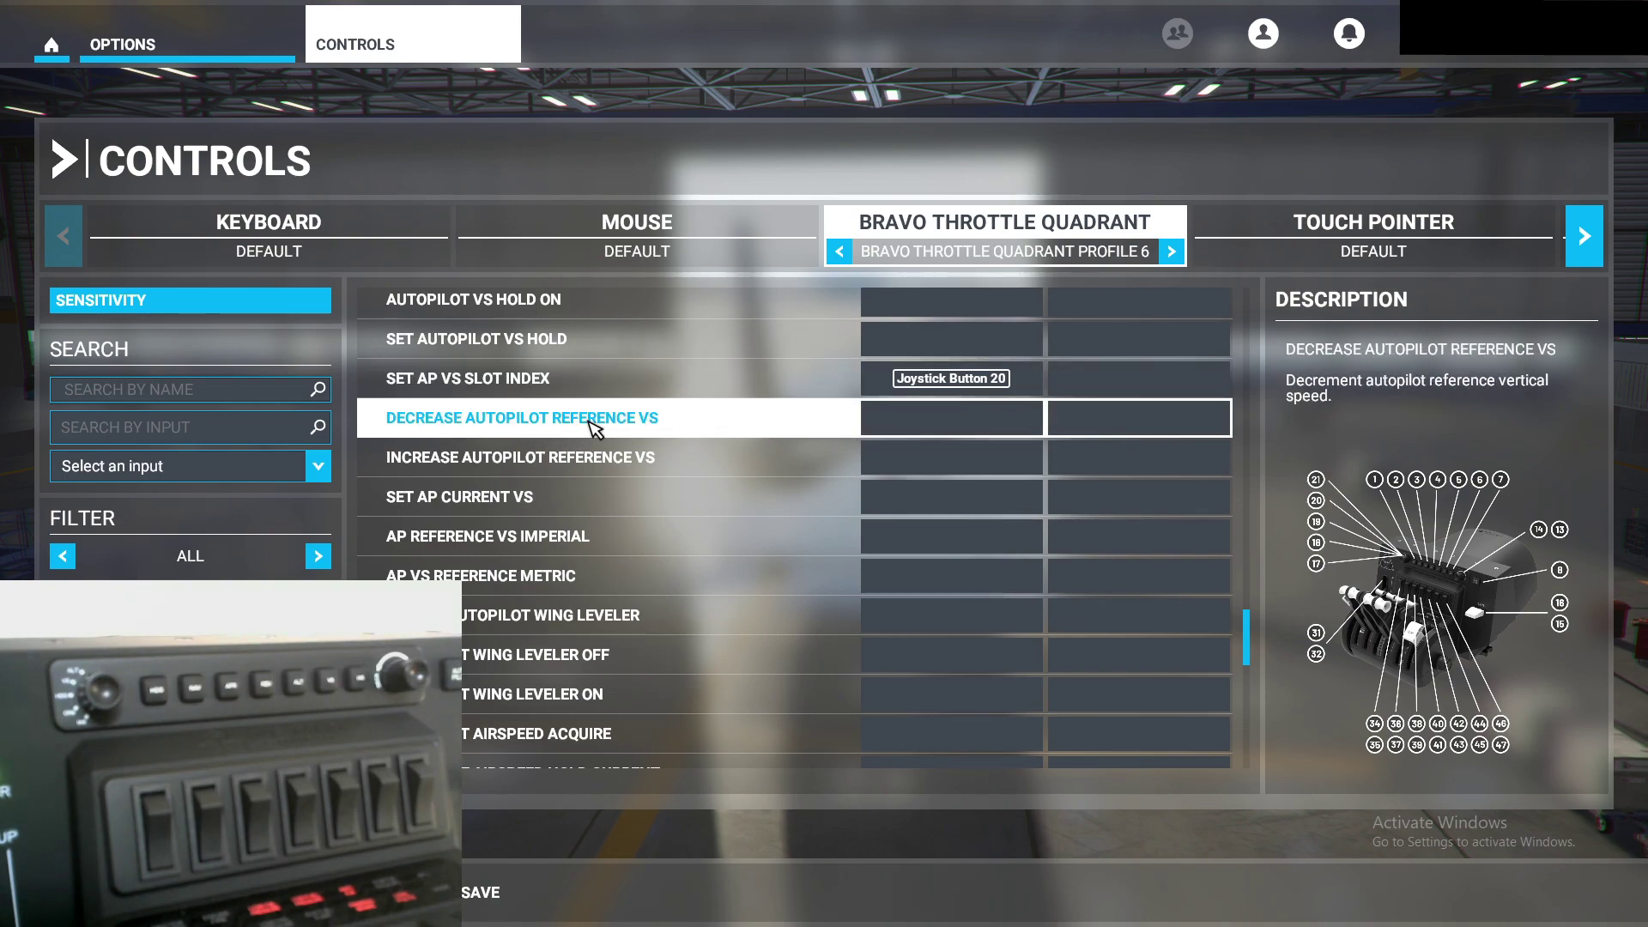
click(969, 441)
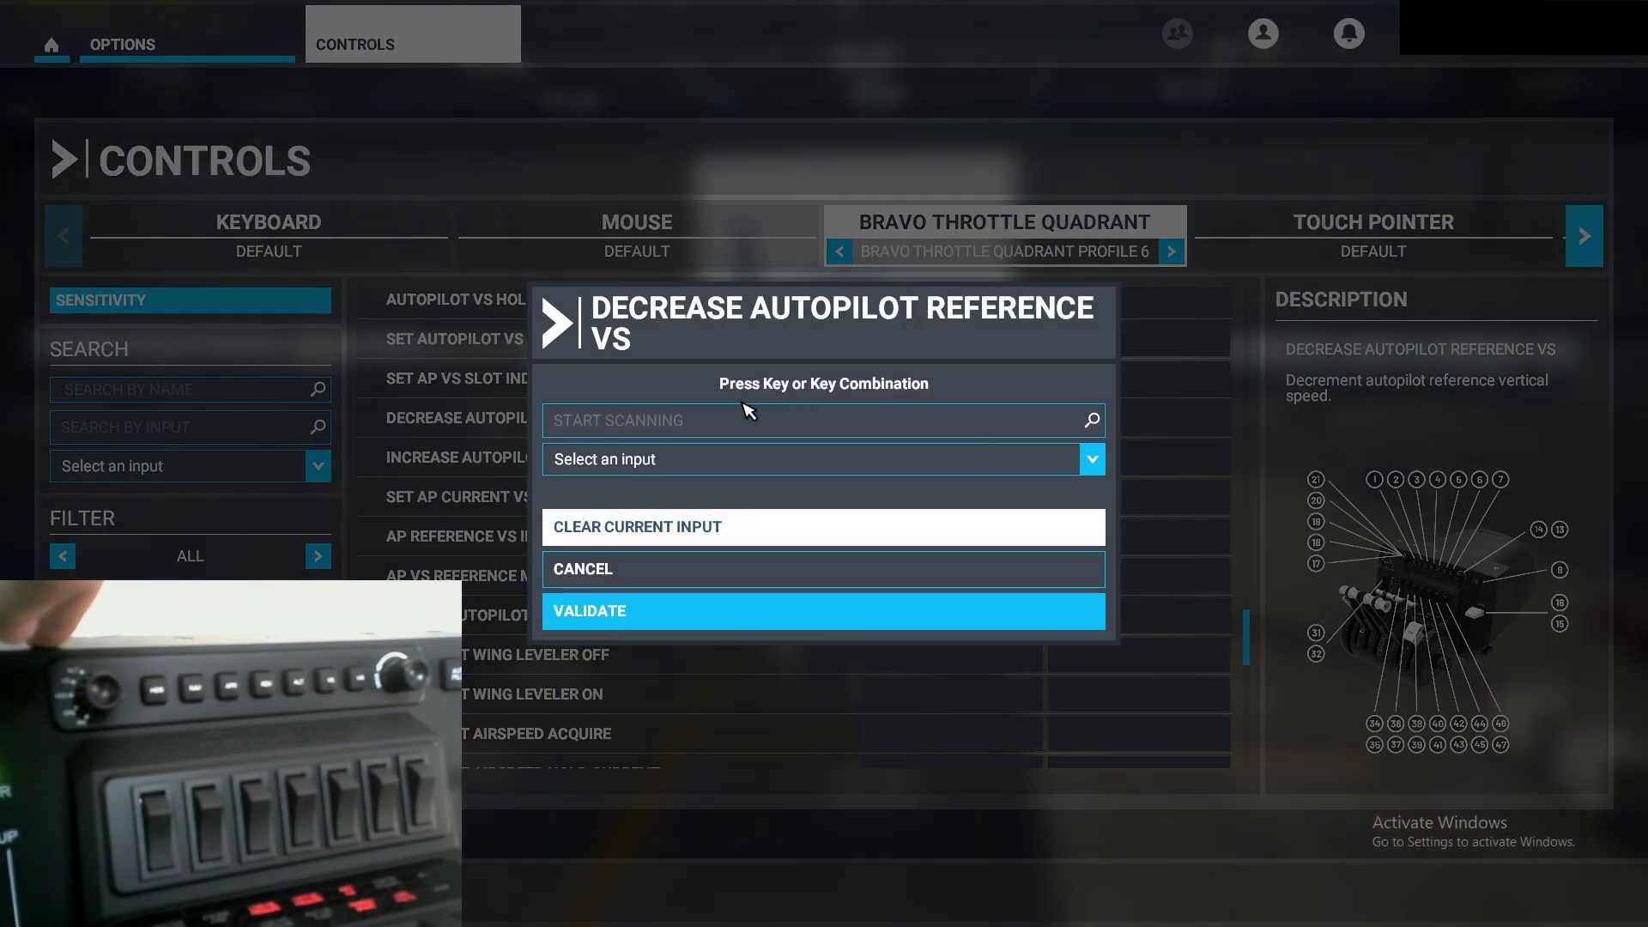
click(736, 420)
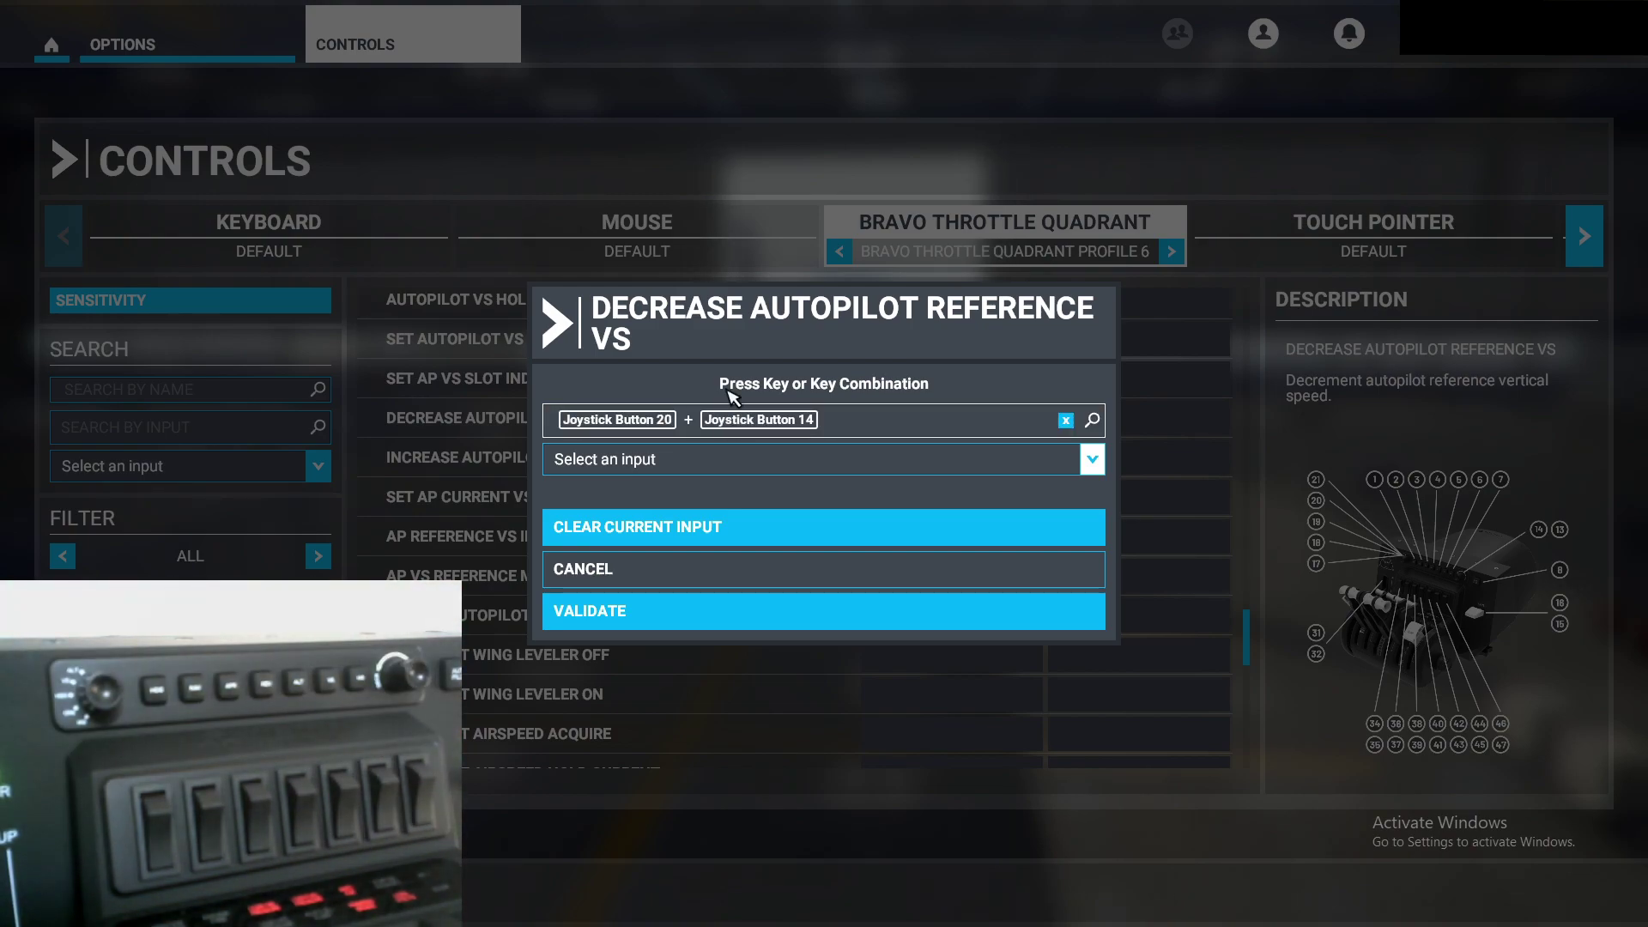
click(608, 610)
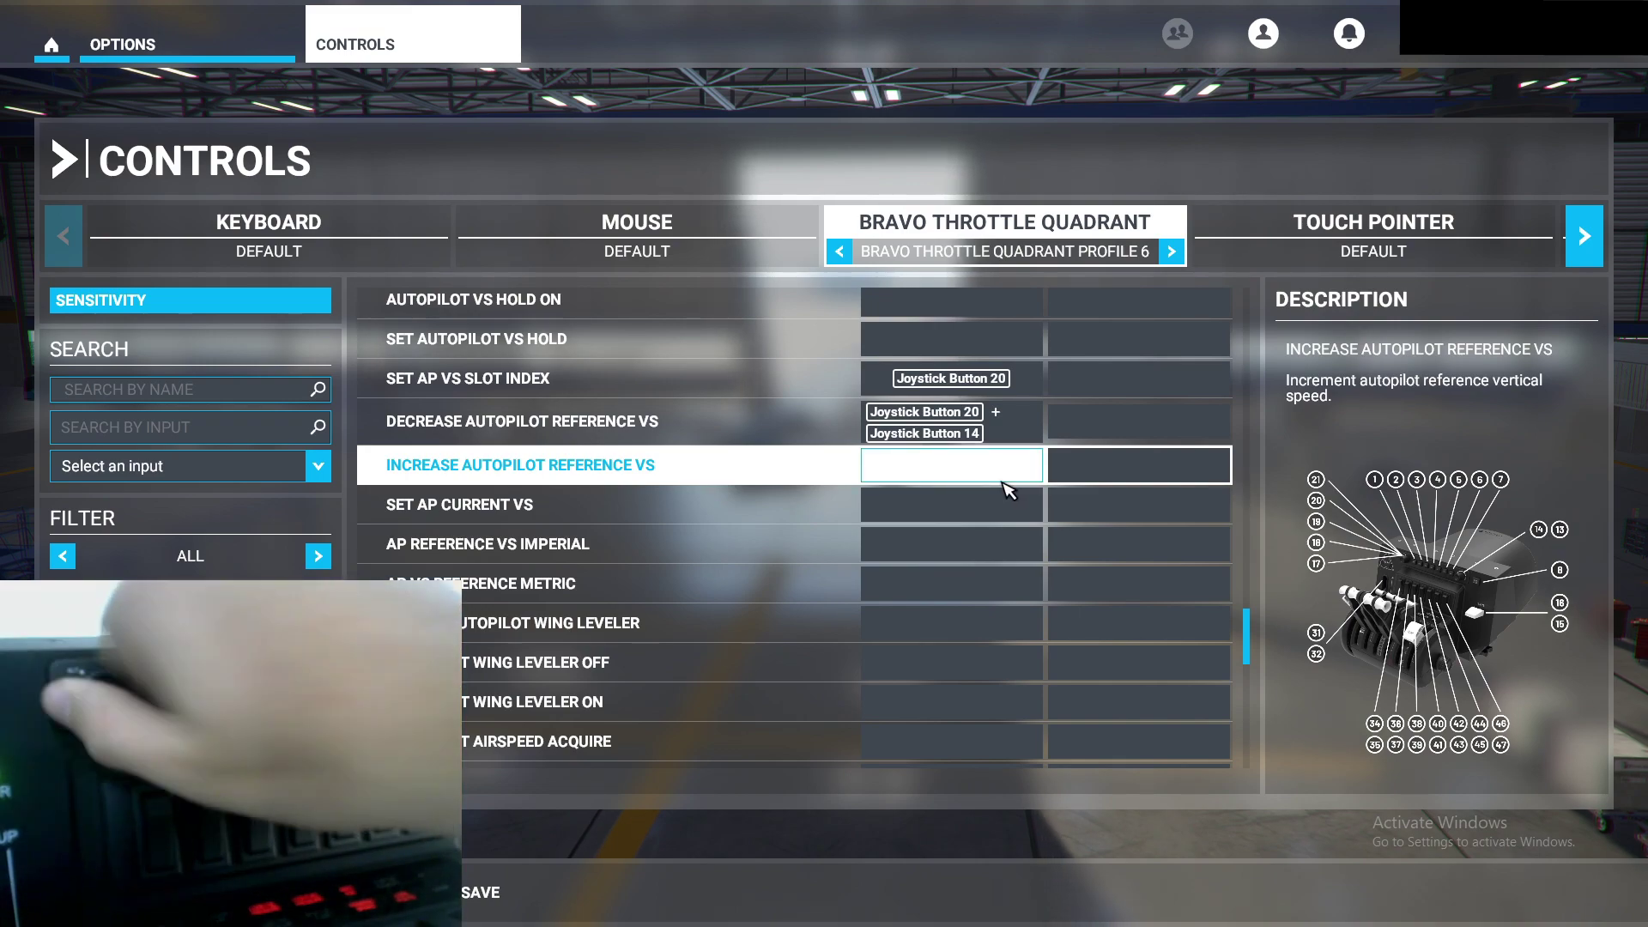
Step: Bind Increase Autopilot Reference VS to the Joystick Button 13 + 20 combination
click(919, 478)
click(783, 416)
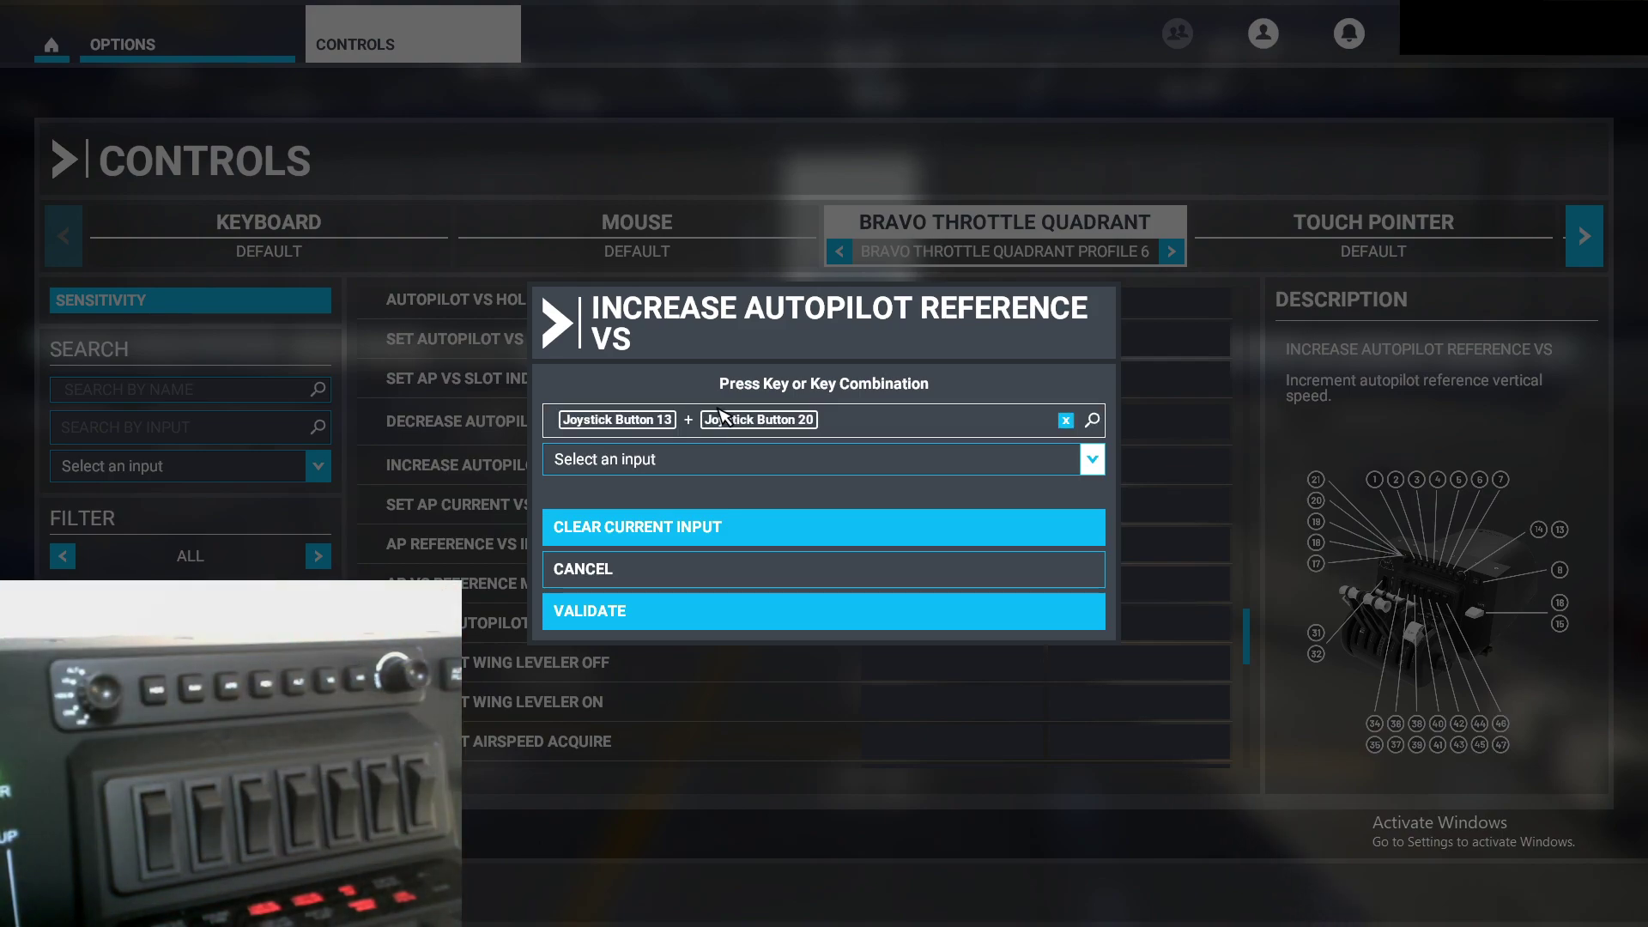
click(669, 614)
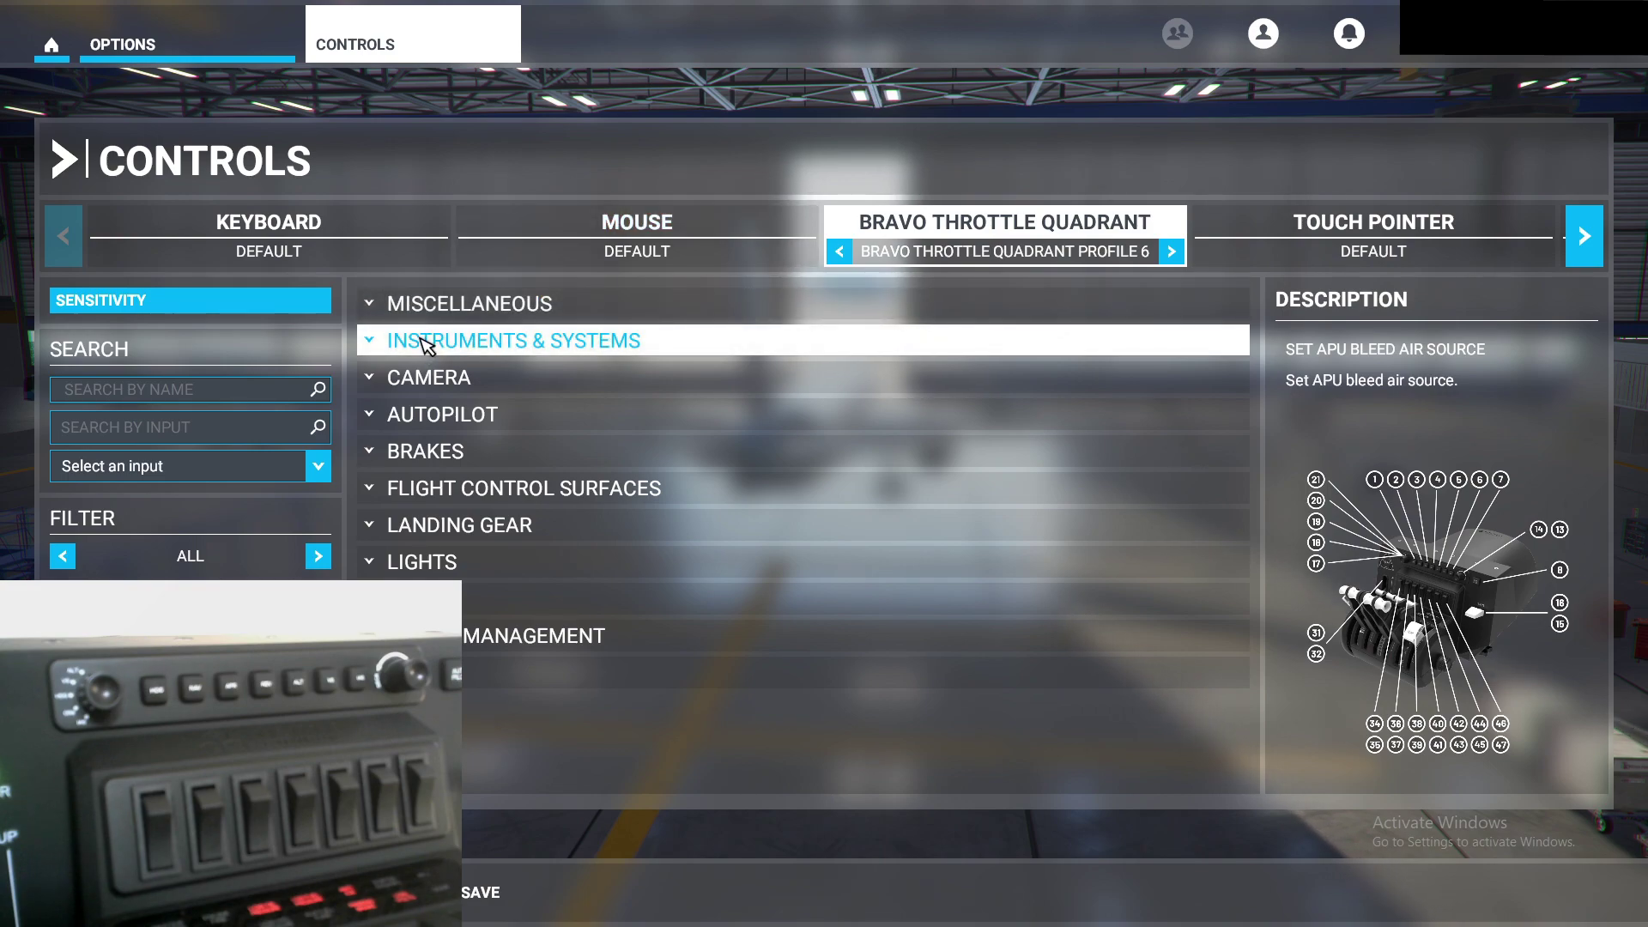
Step: Expand Instruments & Systems > Flight Instruments and scroll down to the Heading Bug rows
click(369, 345)
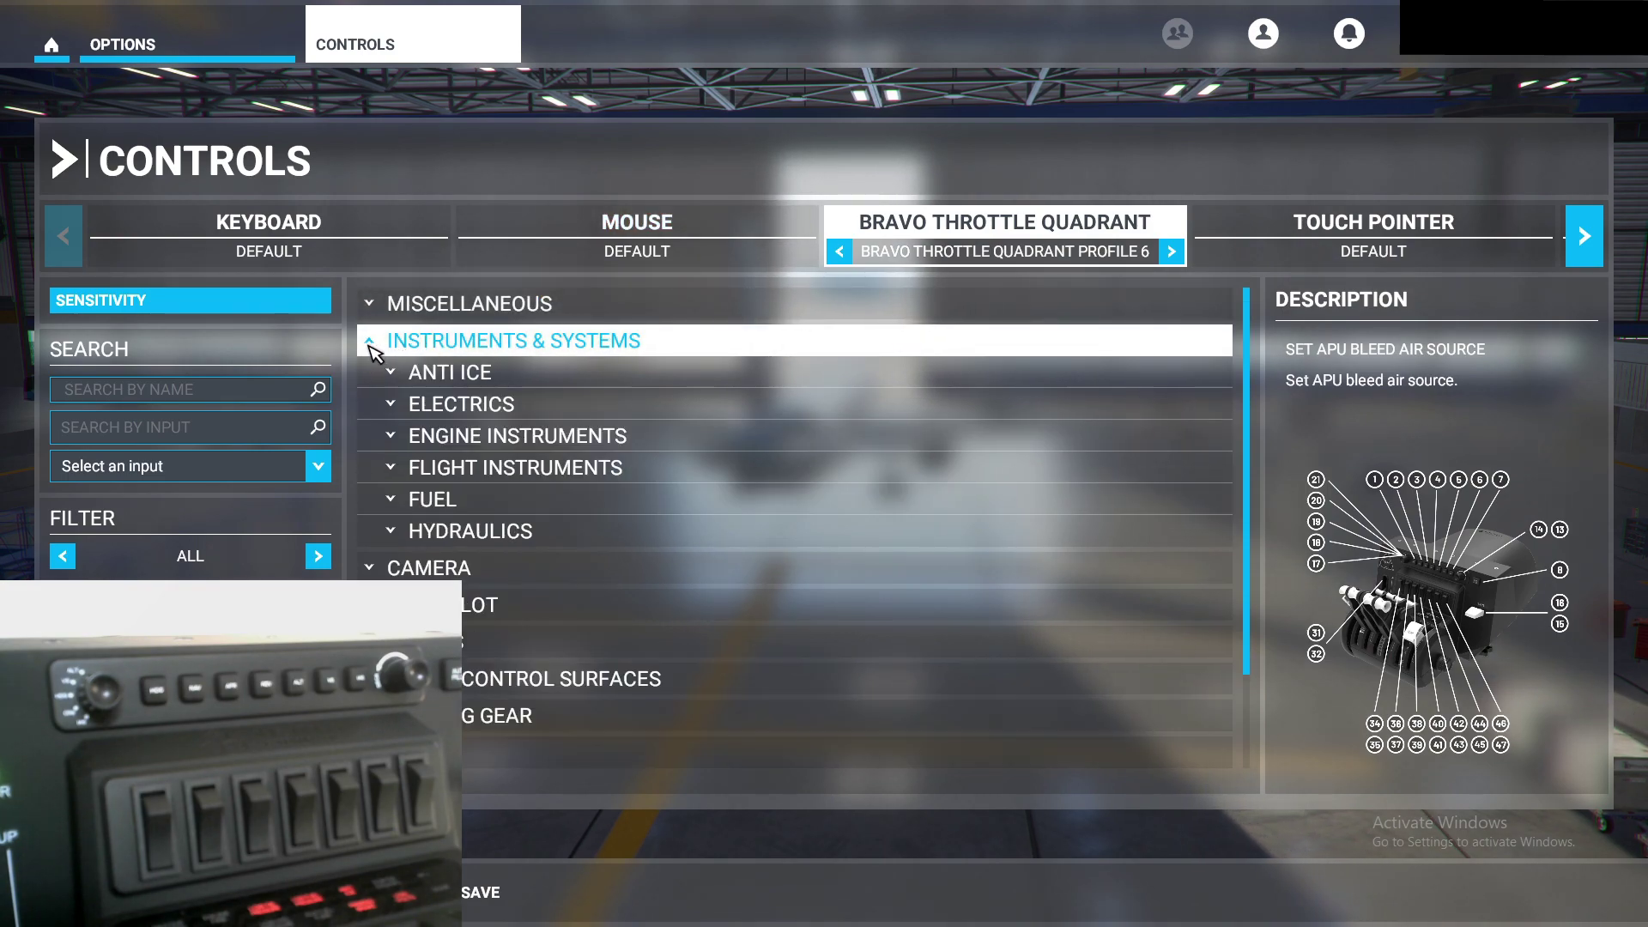
click(391, 470)
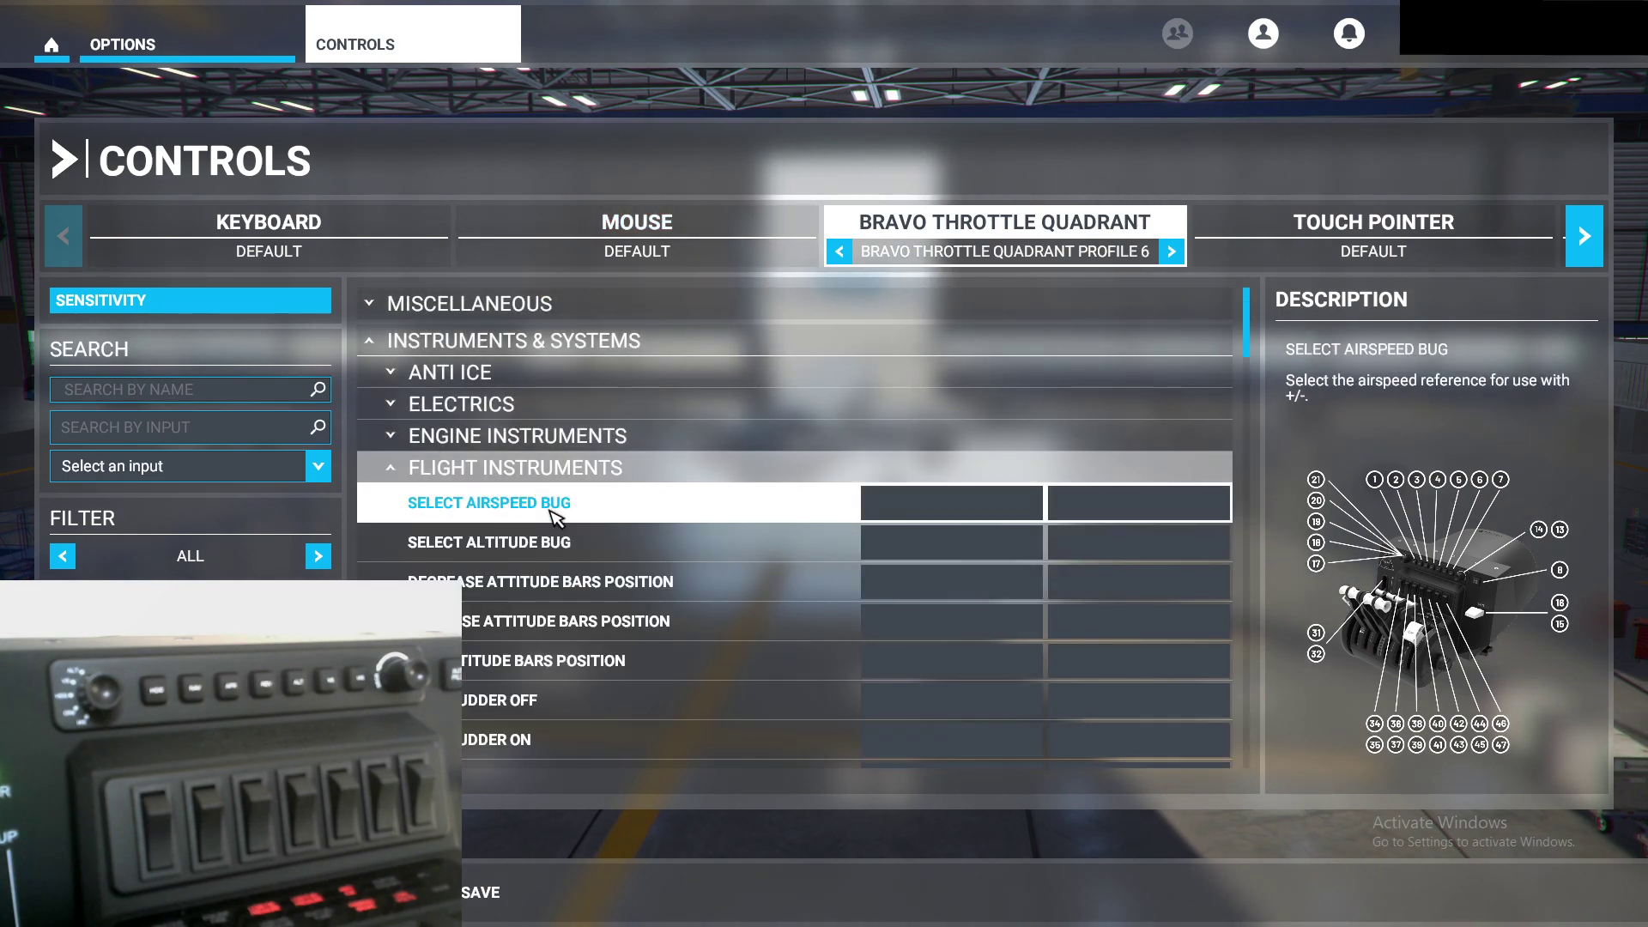
scroll(567, 539, down, 5)
scroll(569, 539, down, 10)
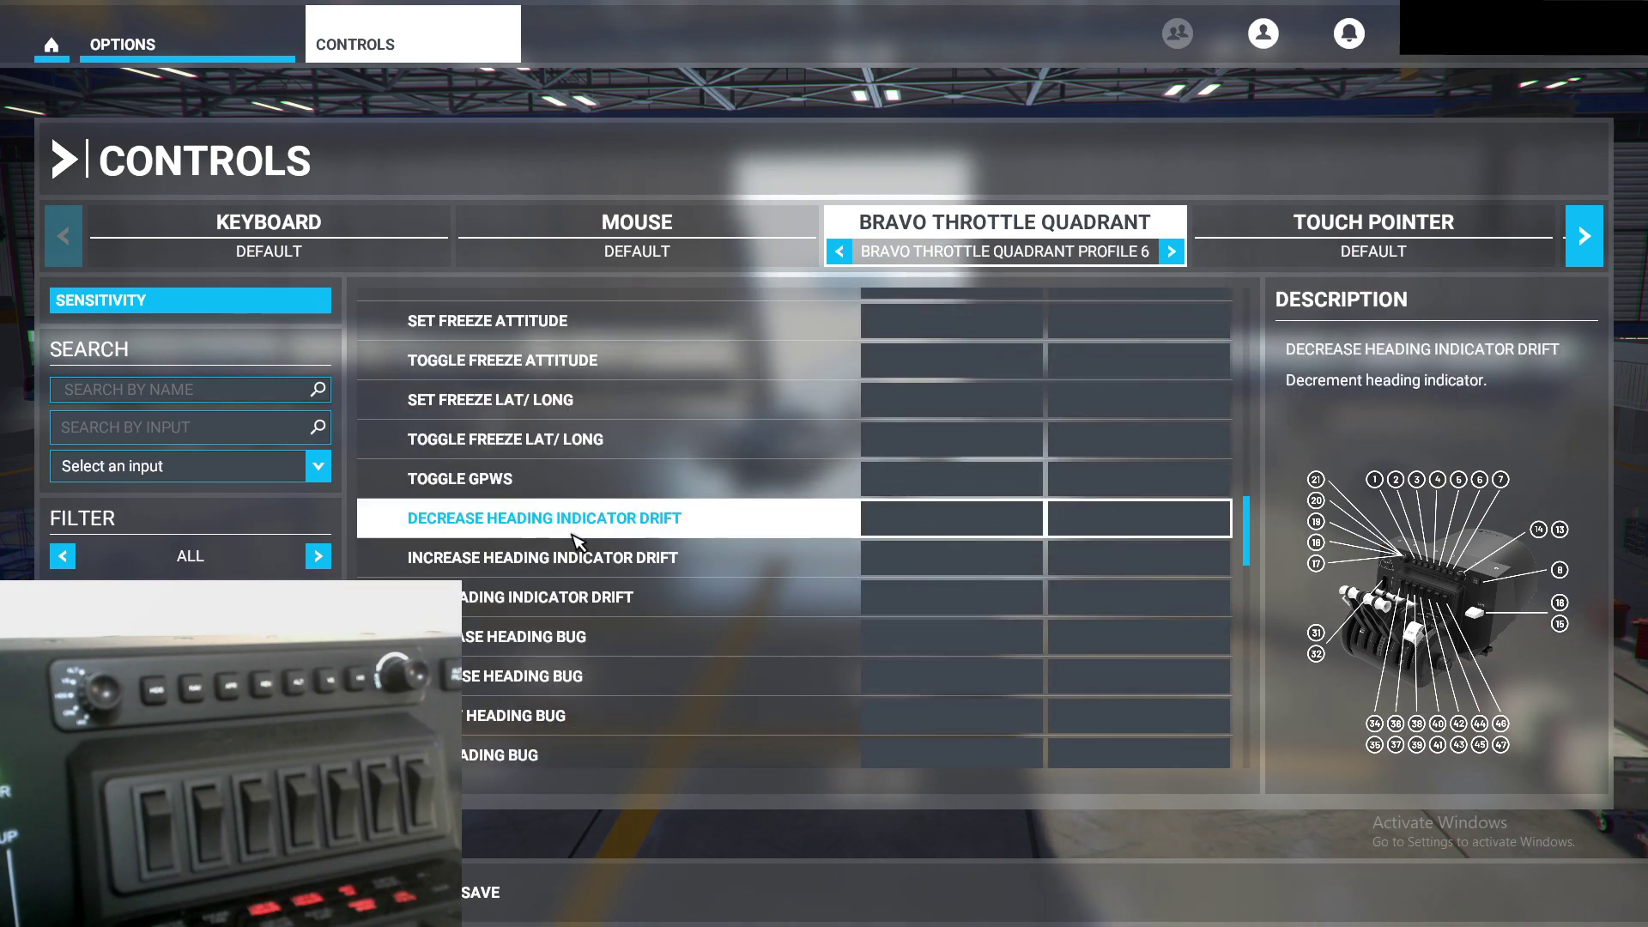
scroll(515, 601, down, 3)
scroll(498, 549, down, 3)
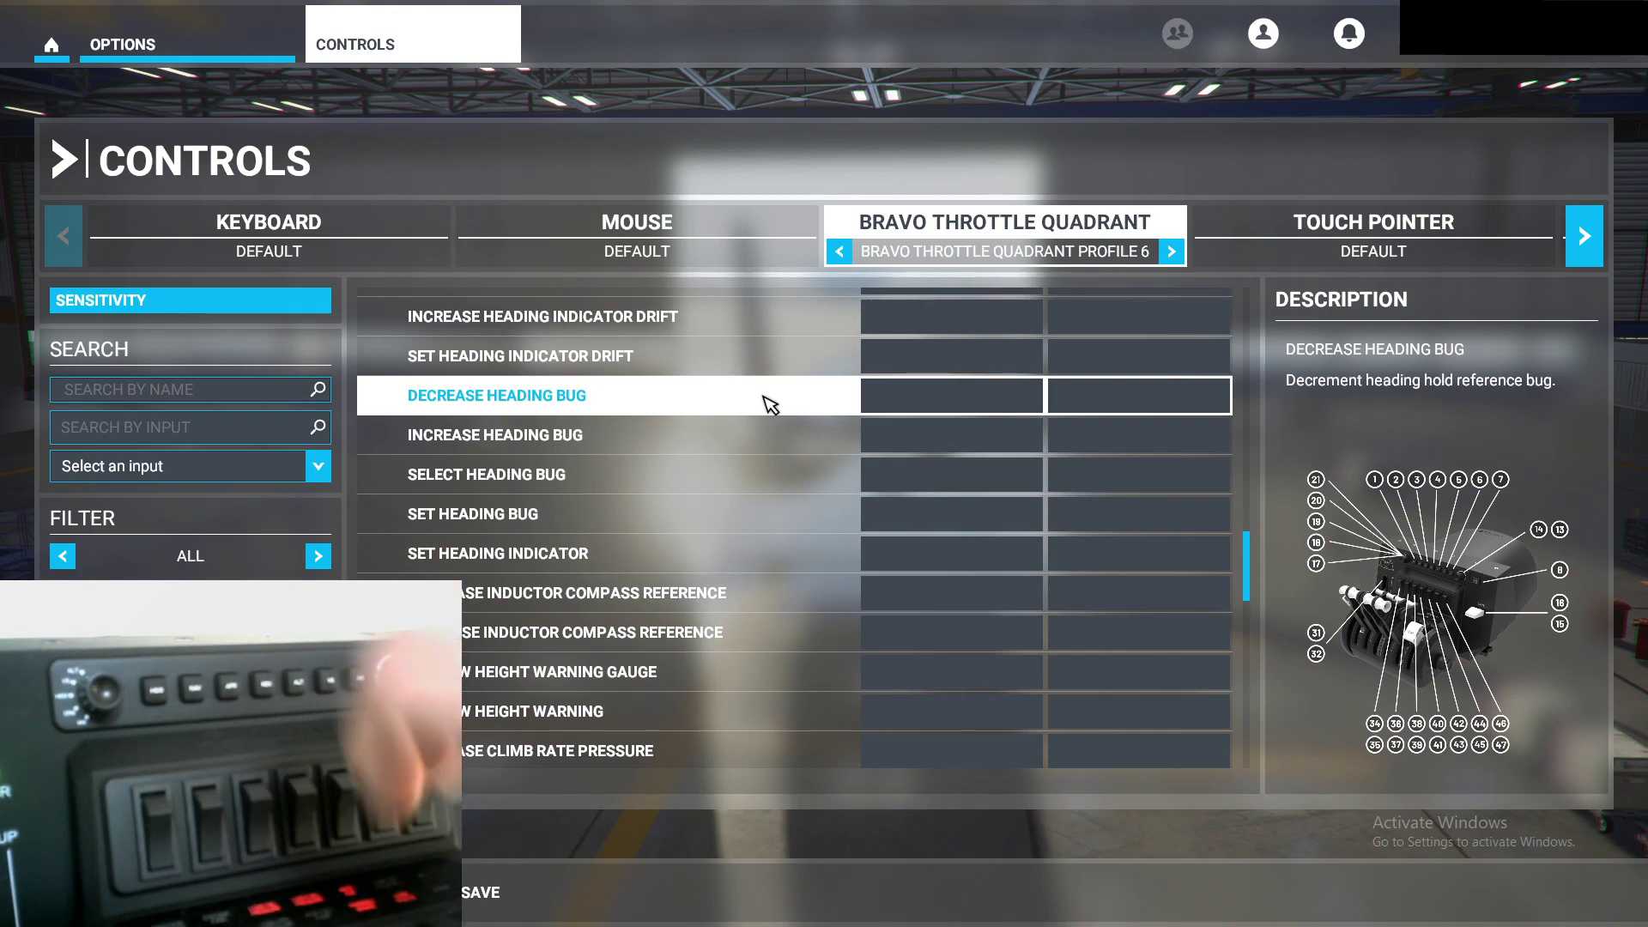
Step: Bind Decrease Heading Bug to the Joystick Button 19 + 14 combination
click(931, 404)
click(659, 417)
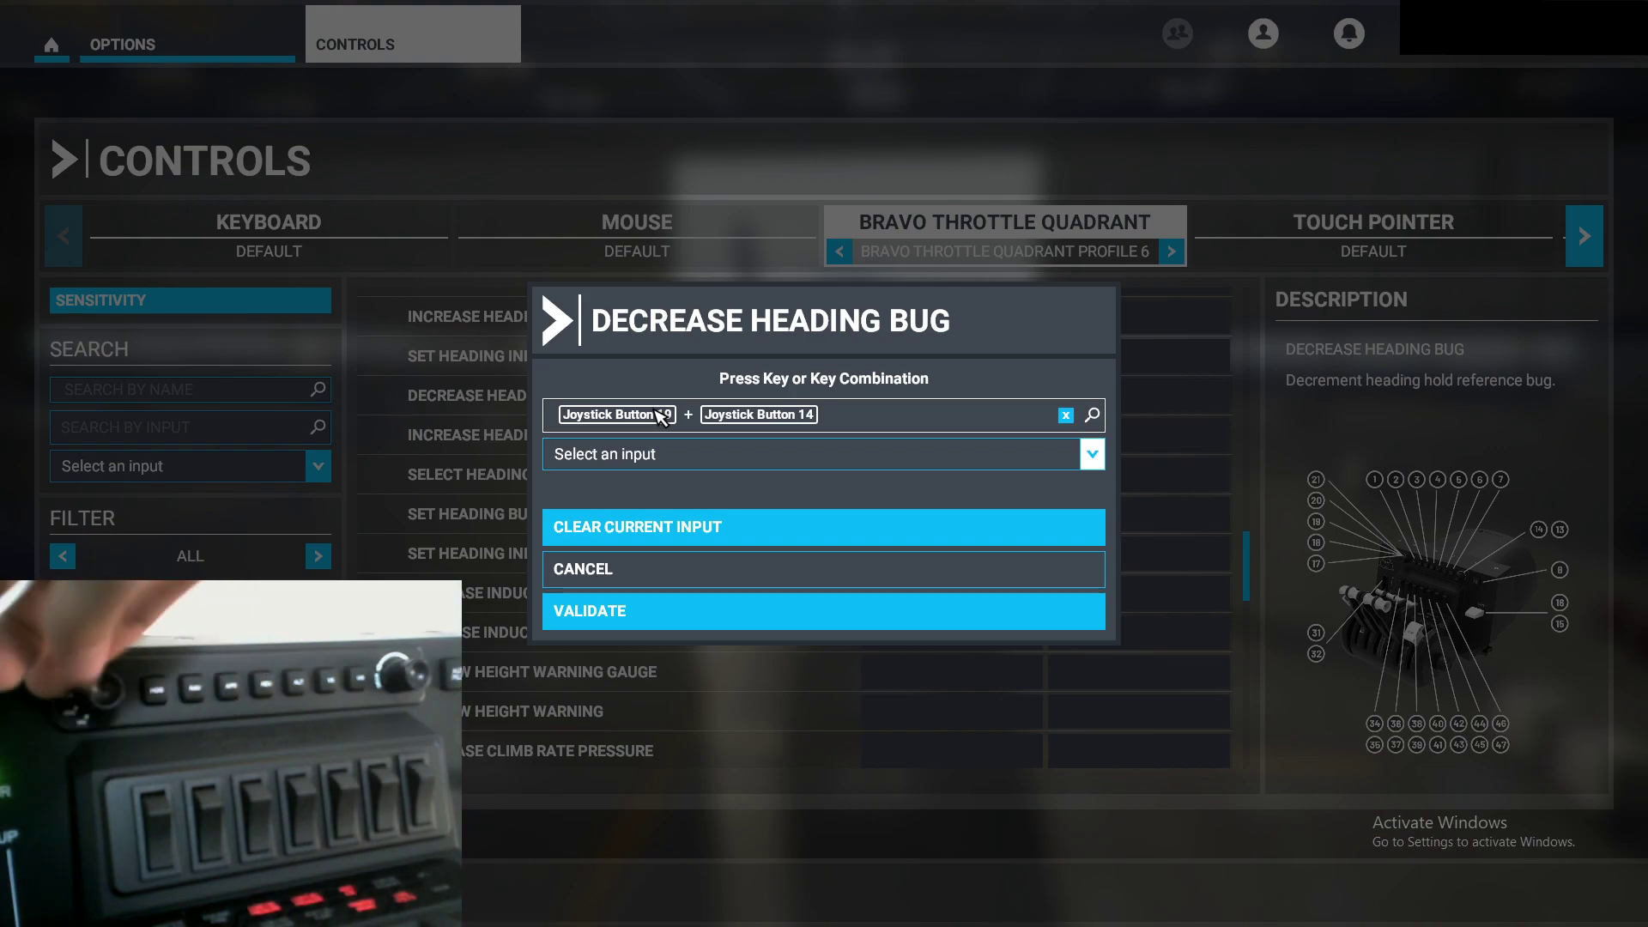
click(608, 618)
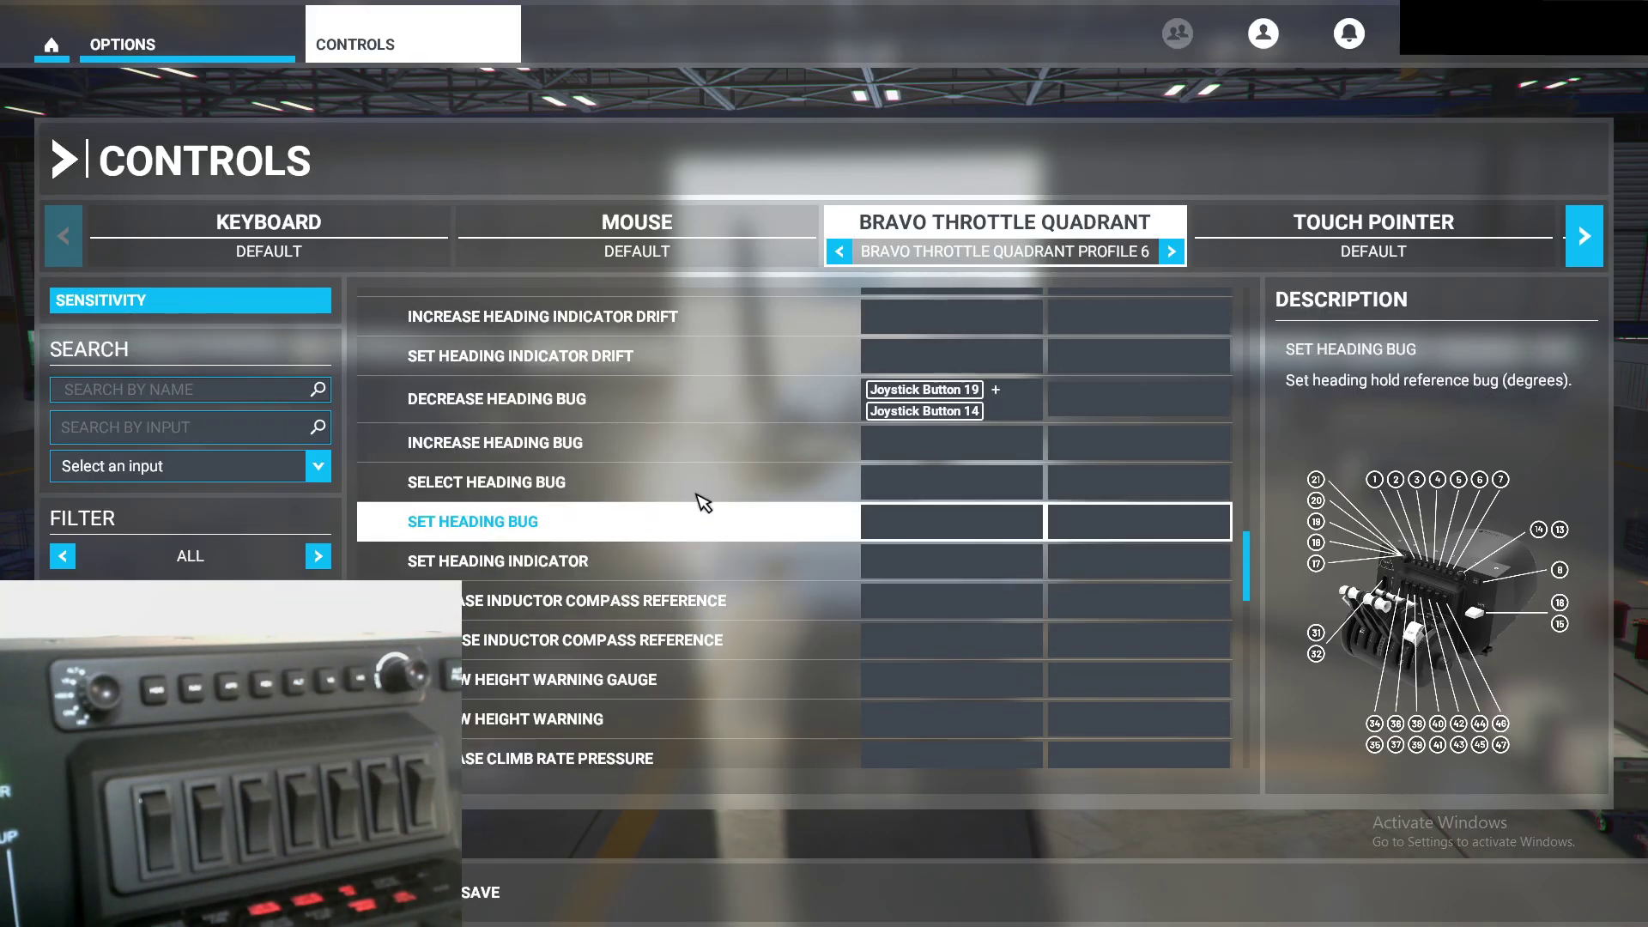
Step: Assign the quadrant combination Button 19 + Button 13 to Increase Heading Bug and validate it
click(901, 443)
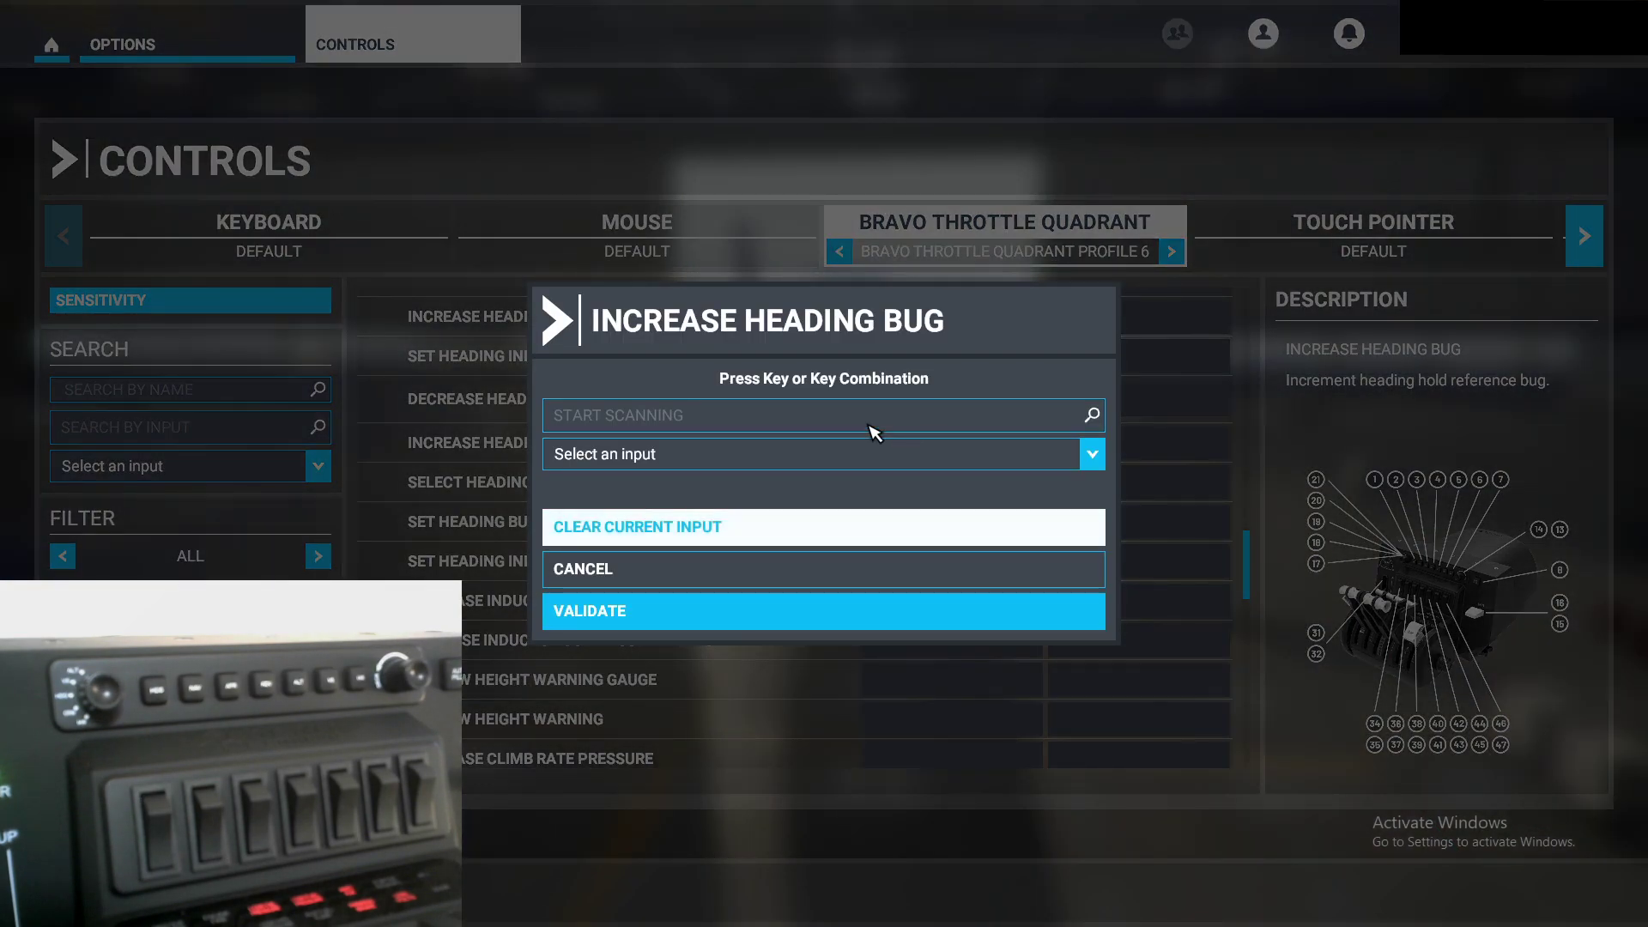
click(768, 415)
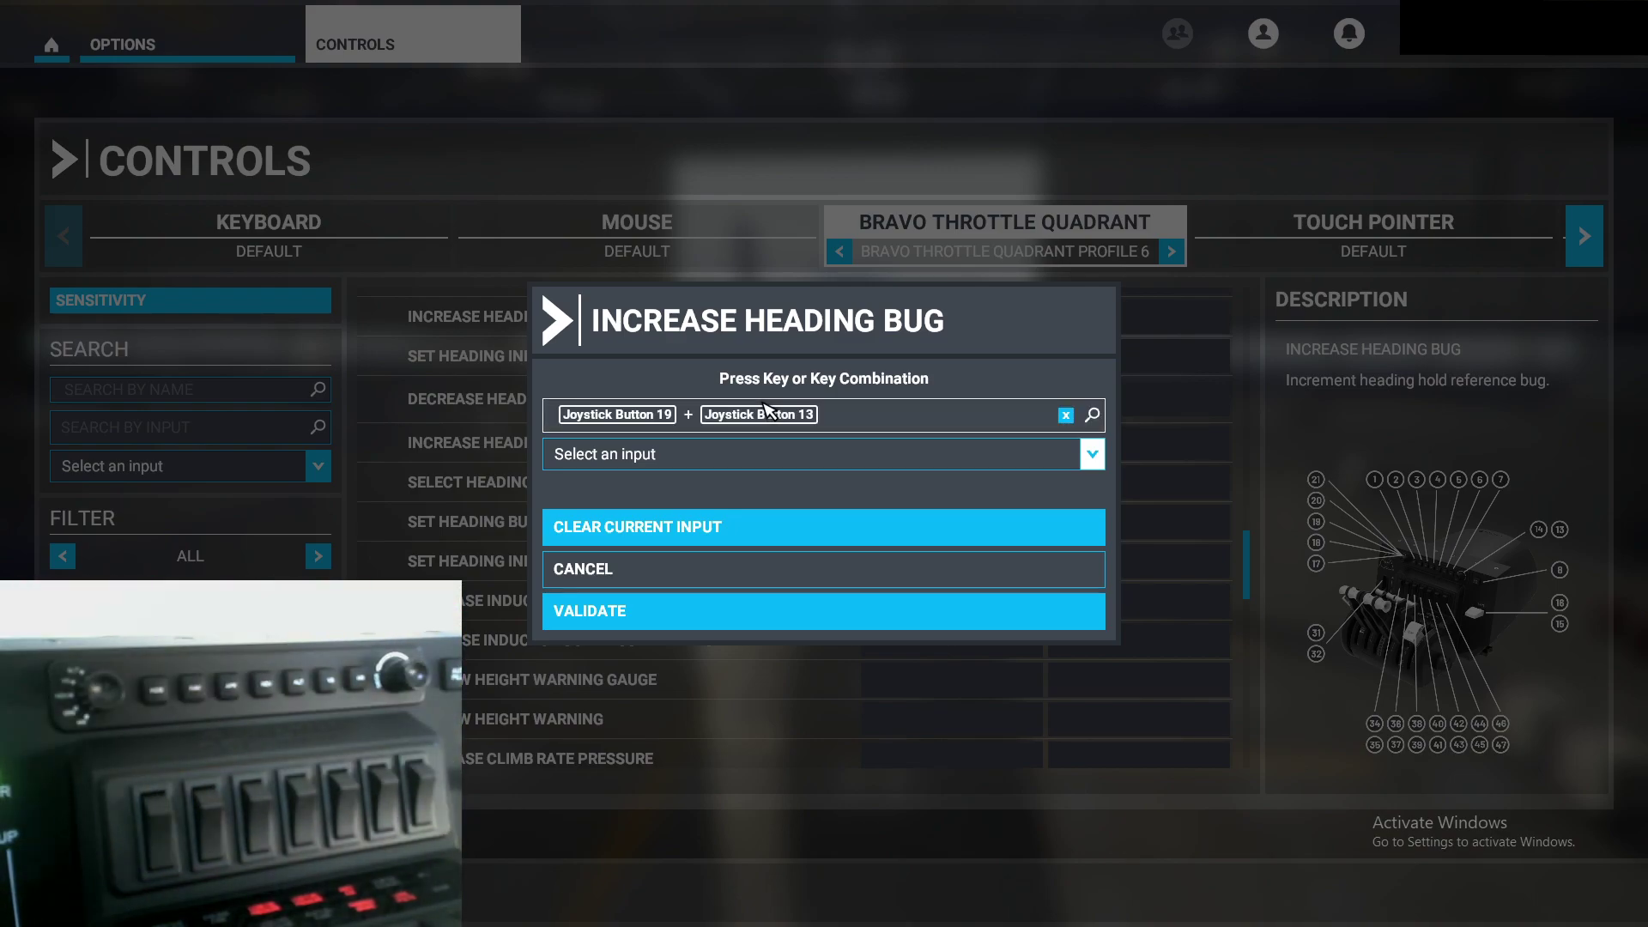
click(640, 624)
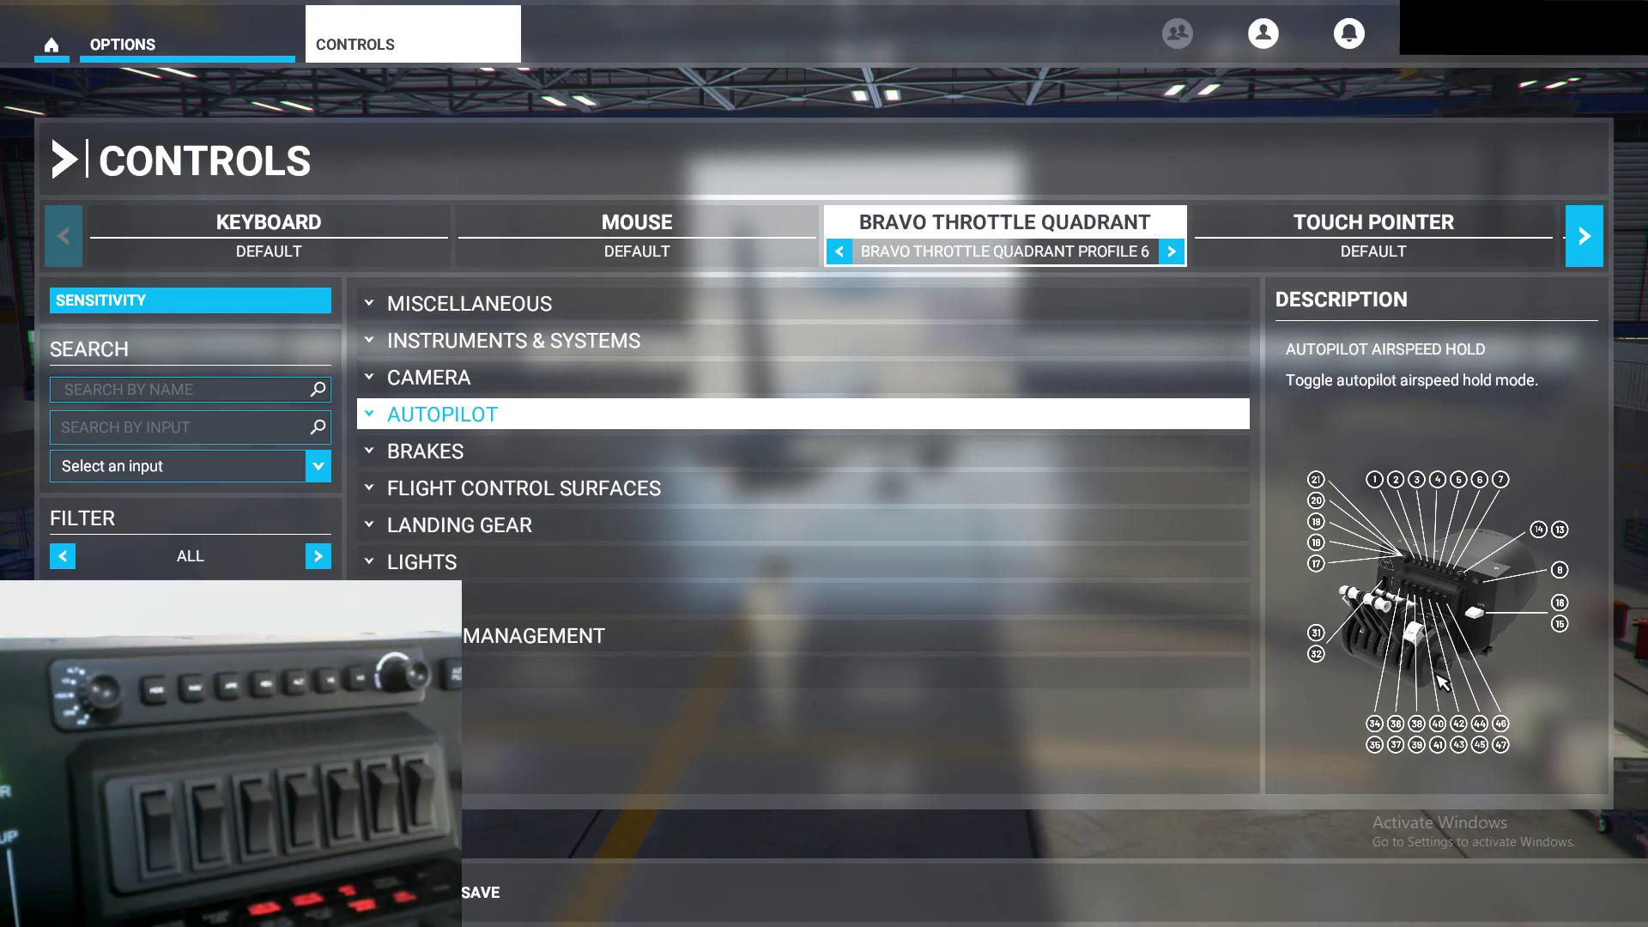
Step: Under Autopilot, bind Decrease and Increase Reference Airspeed to Buttons 17+14 and 17+13
click(369, 415)
scroll(734, 691, down, 15)
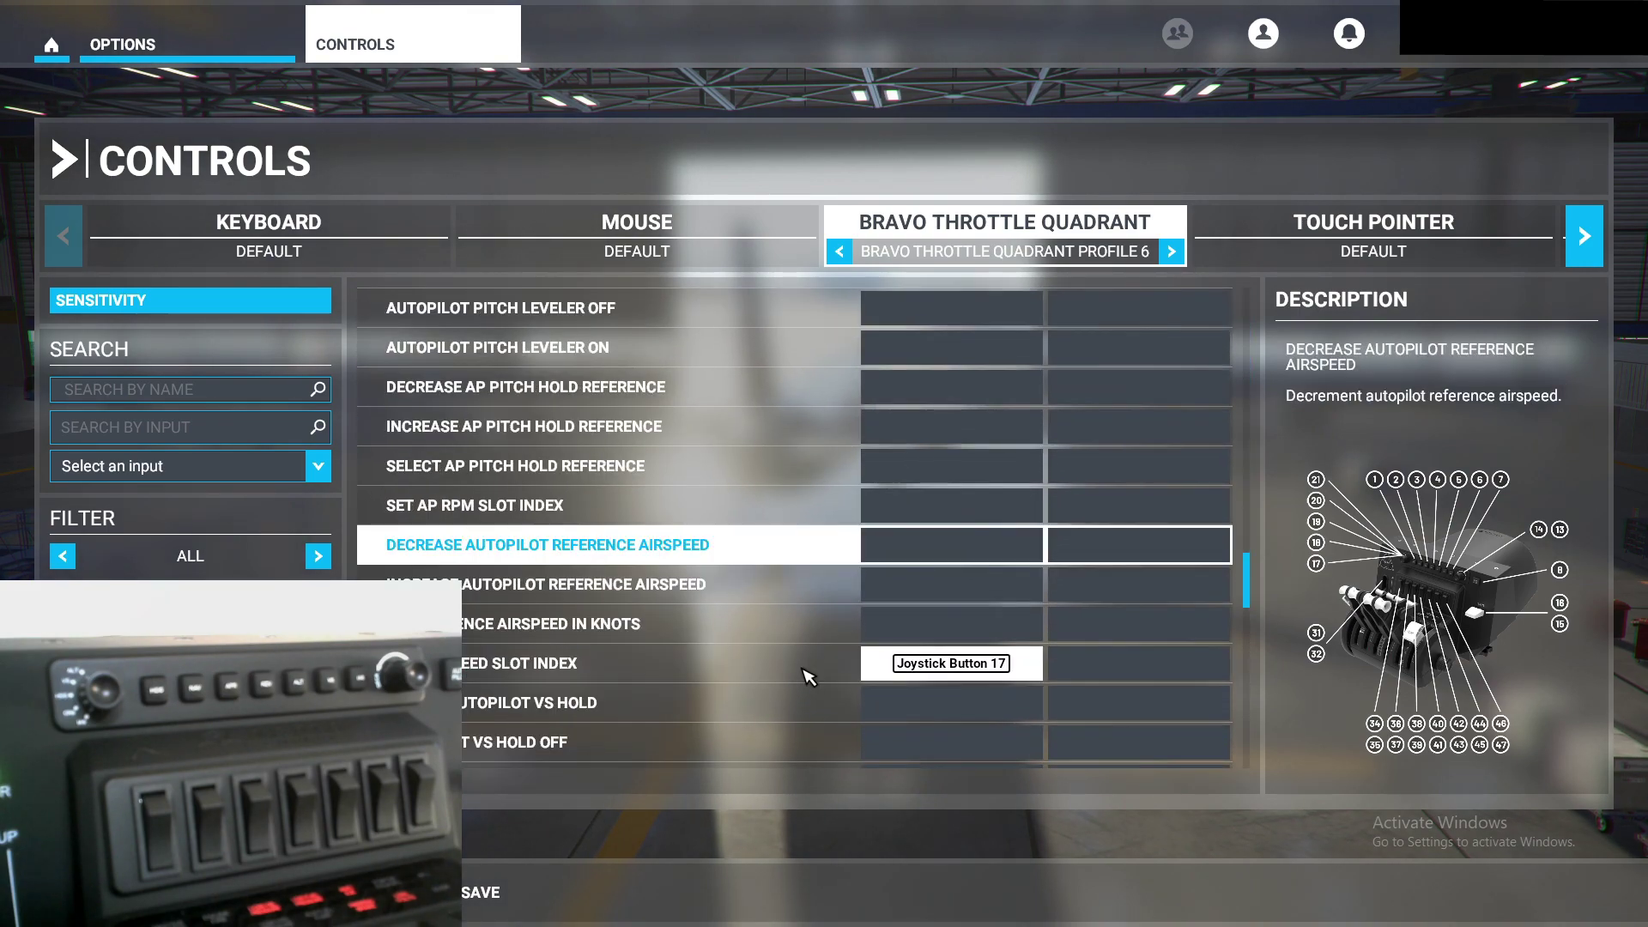
scroll(808, 674, down, 12)
scroll(794, 660, up, 3)
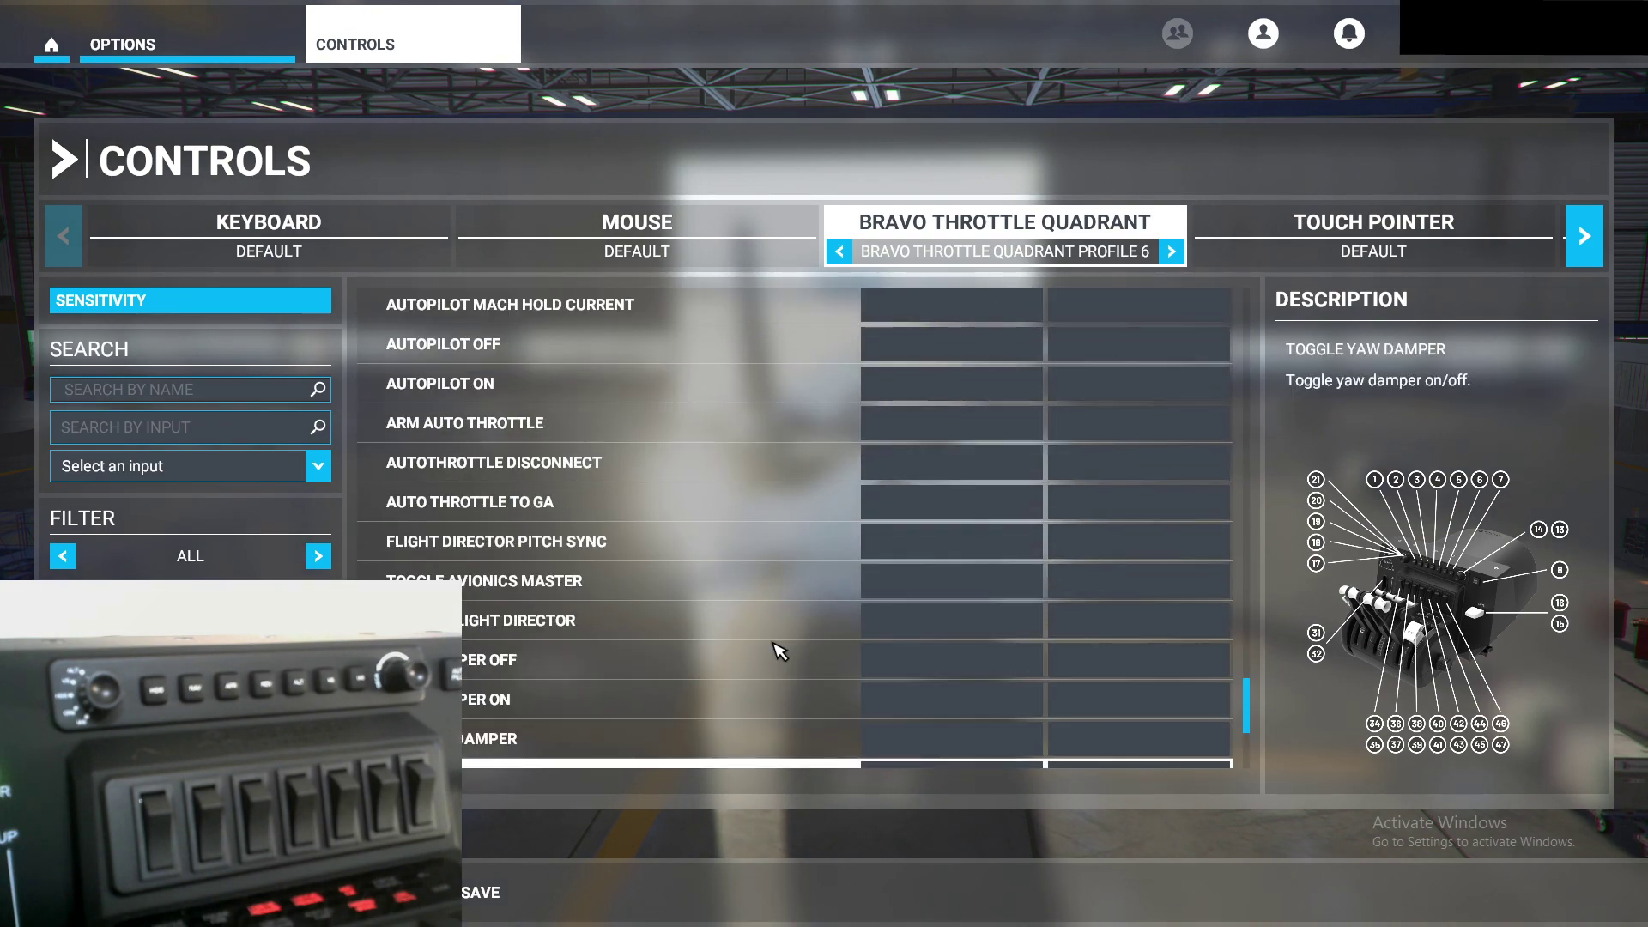
scroll(562, 539, up, 12)
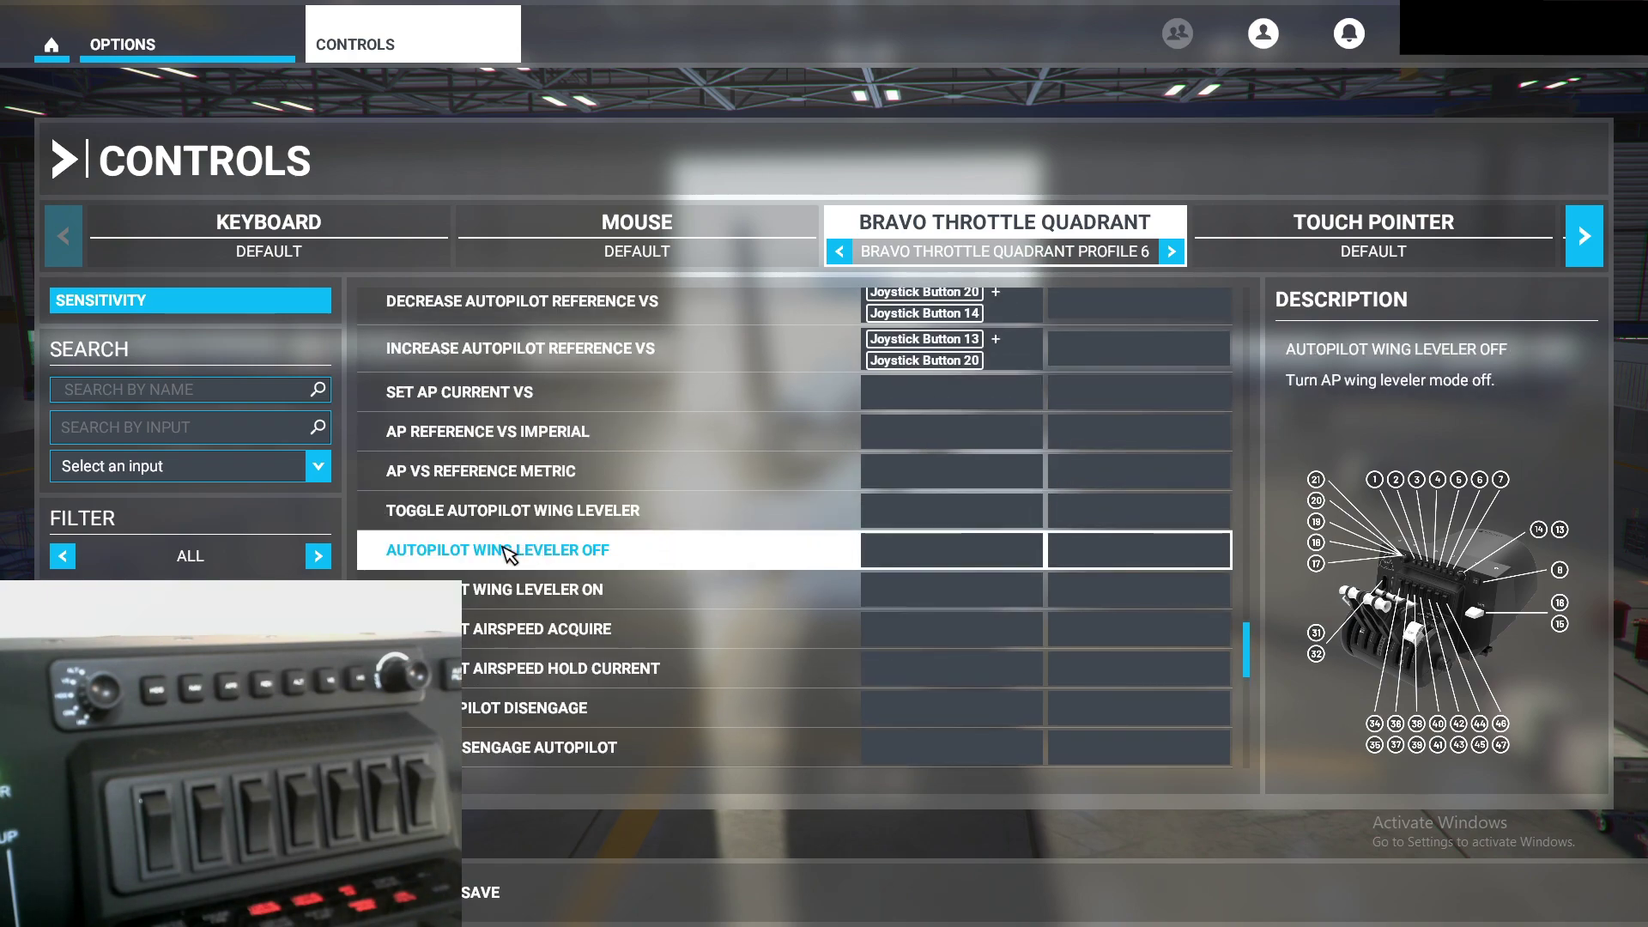
scroll(510, 555, up, 10)
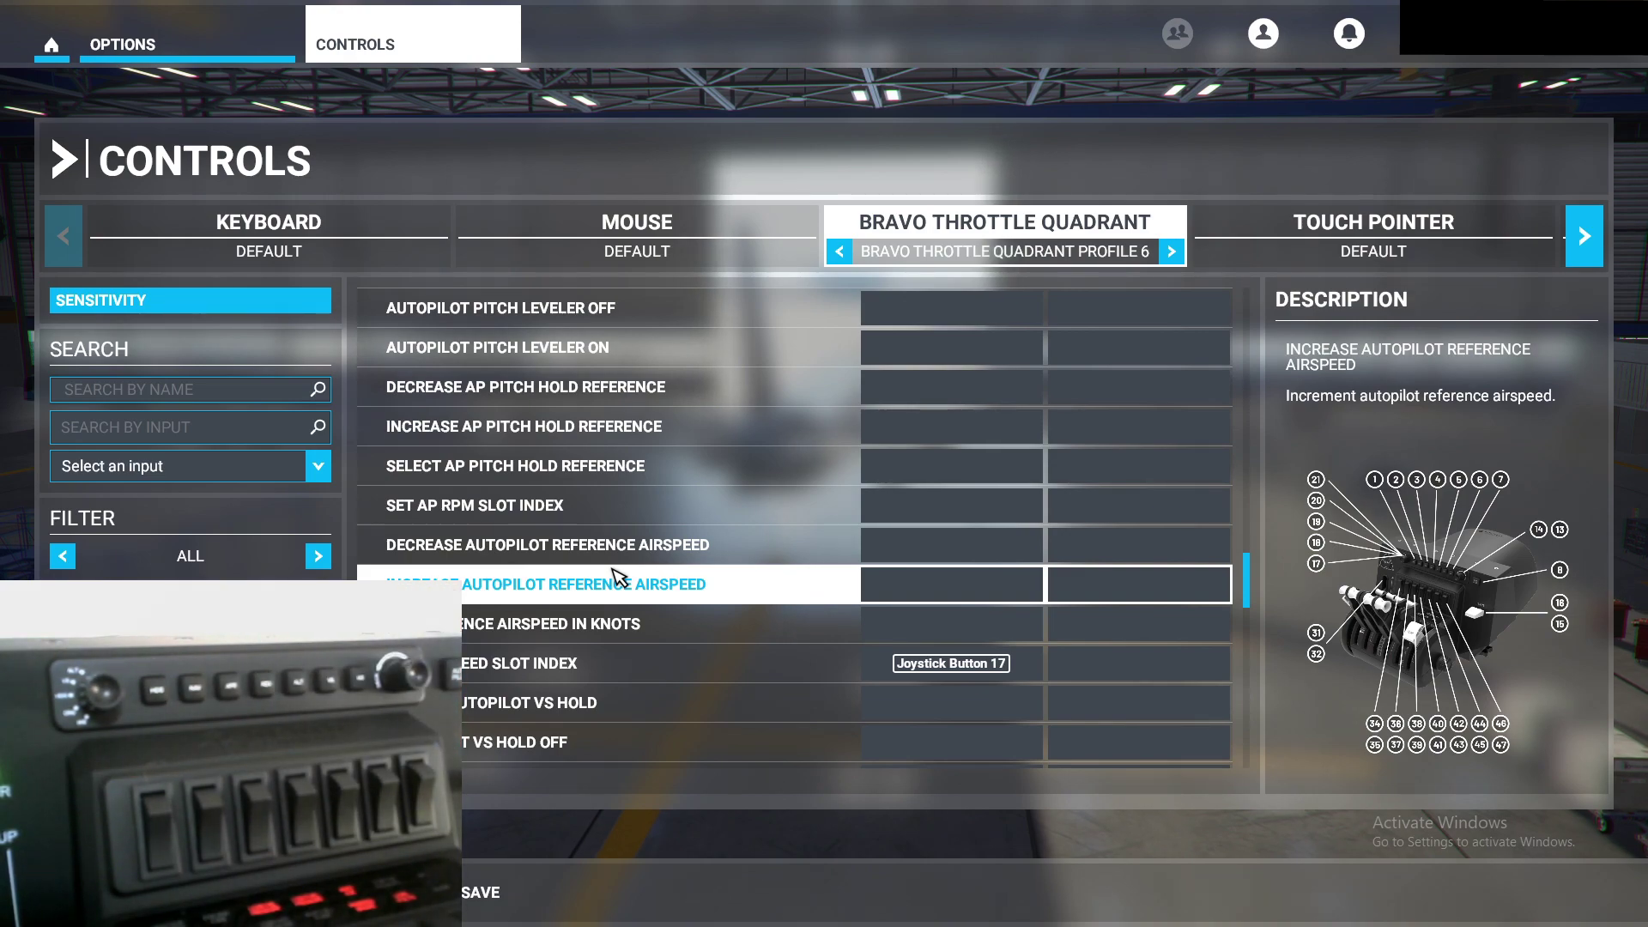
click(919, 557)
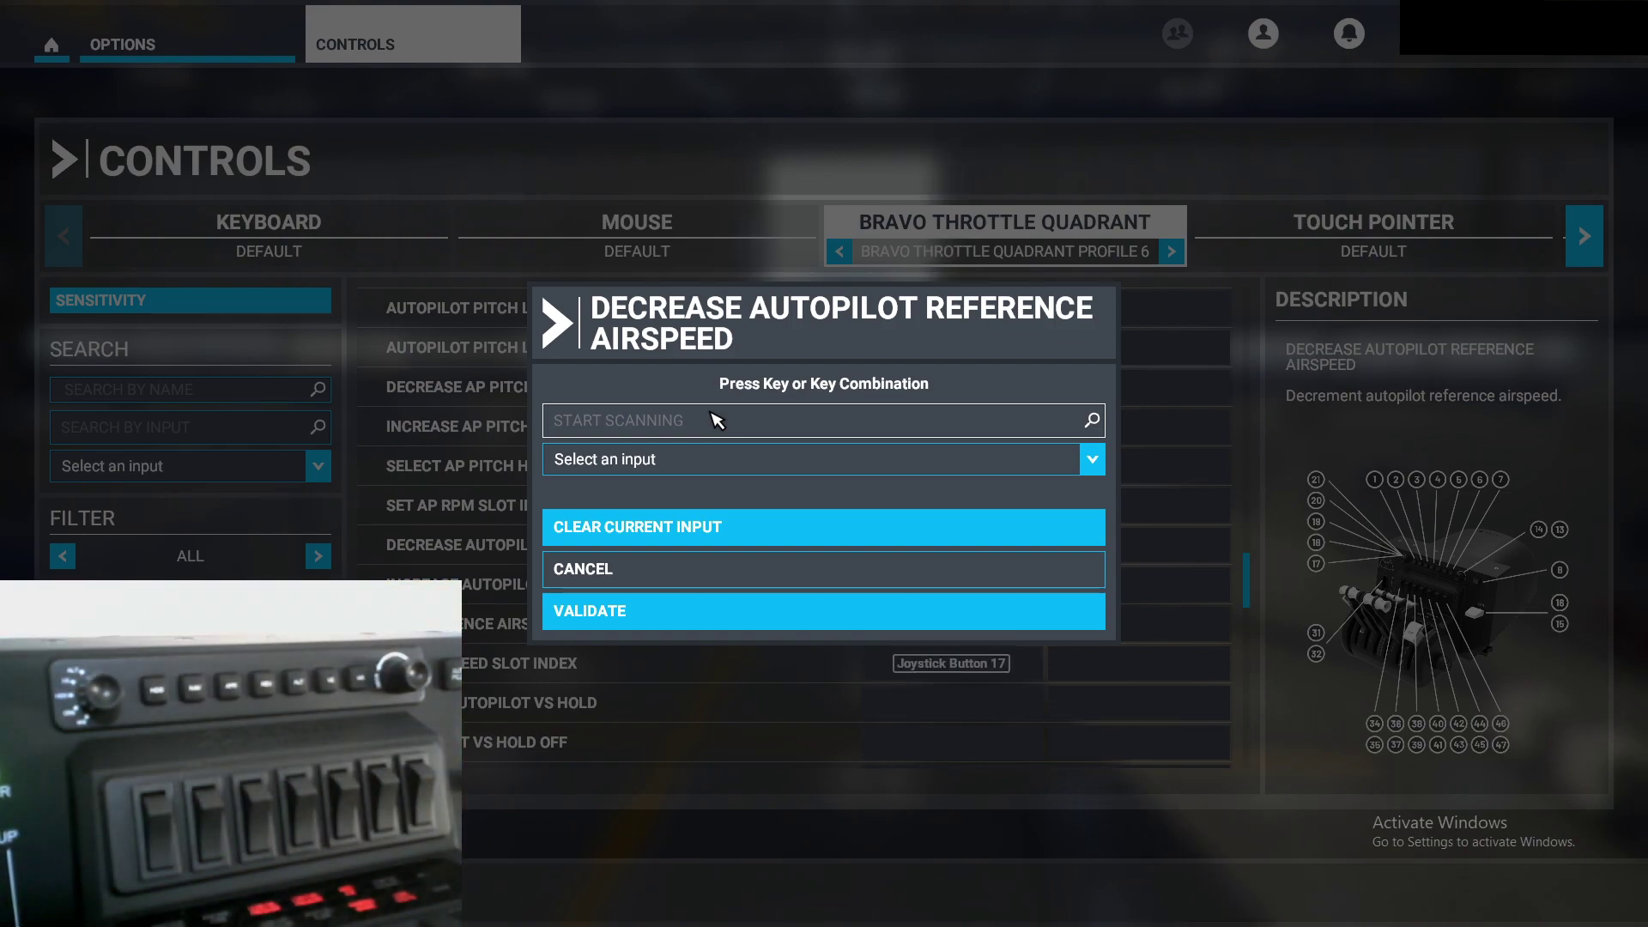
click(684, 421)
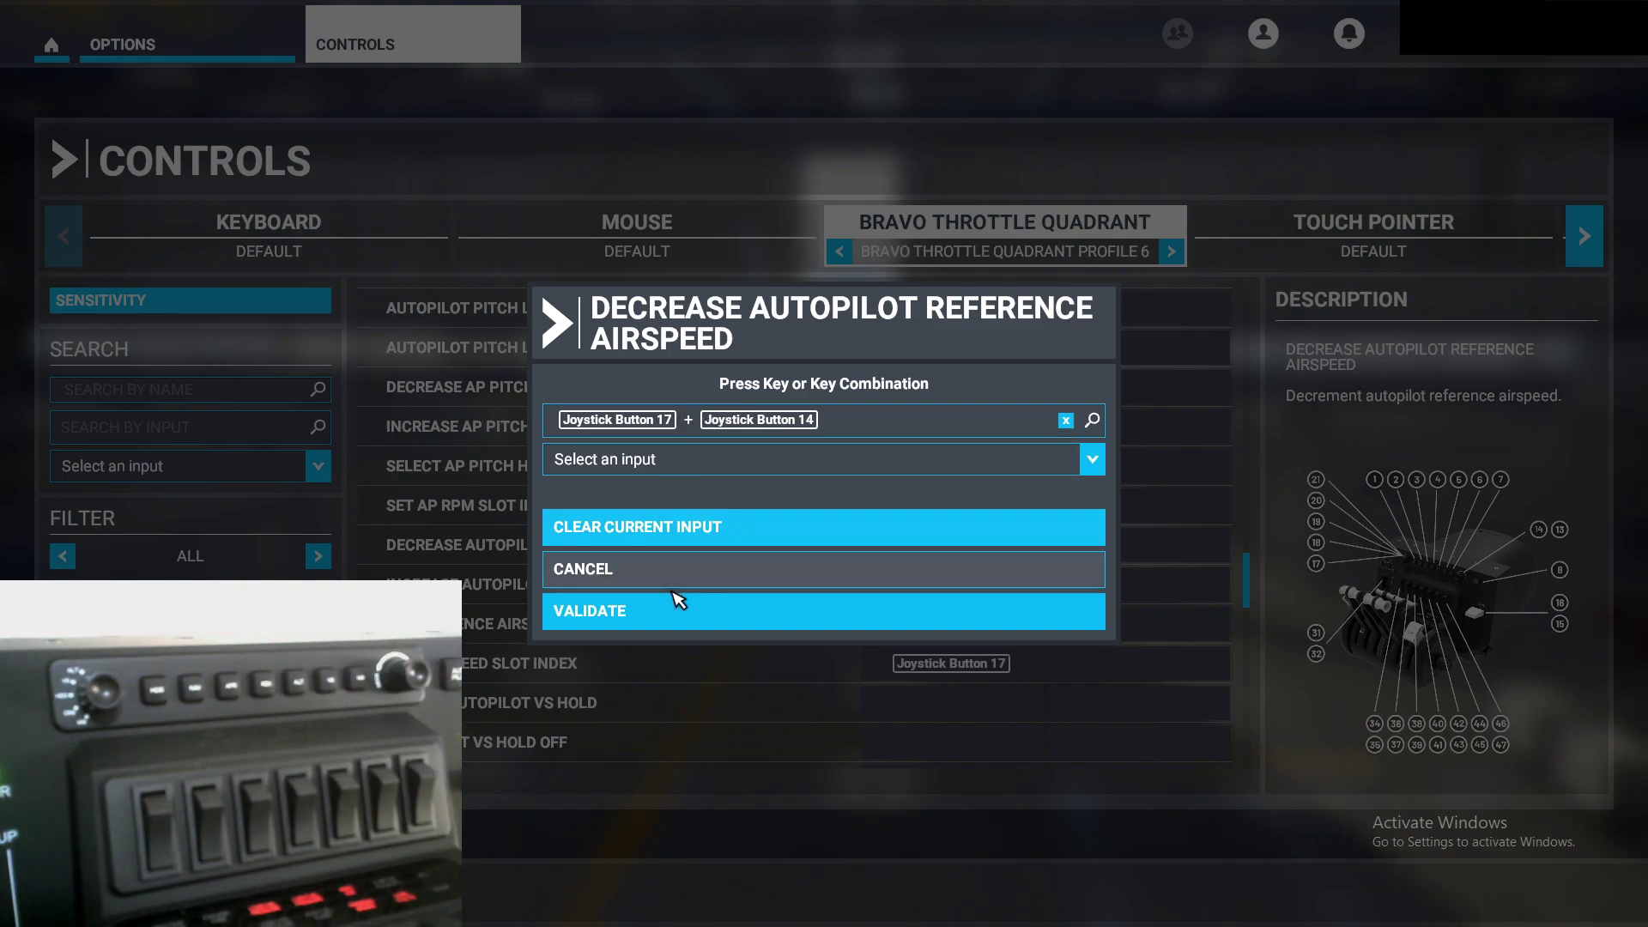
click(635, 620)
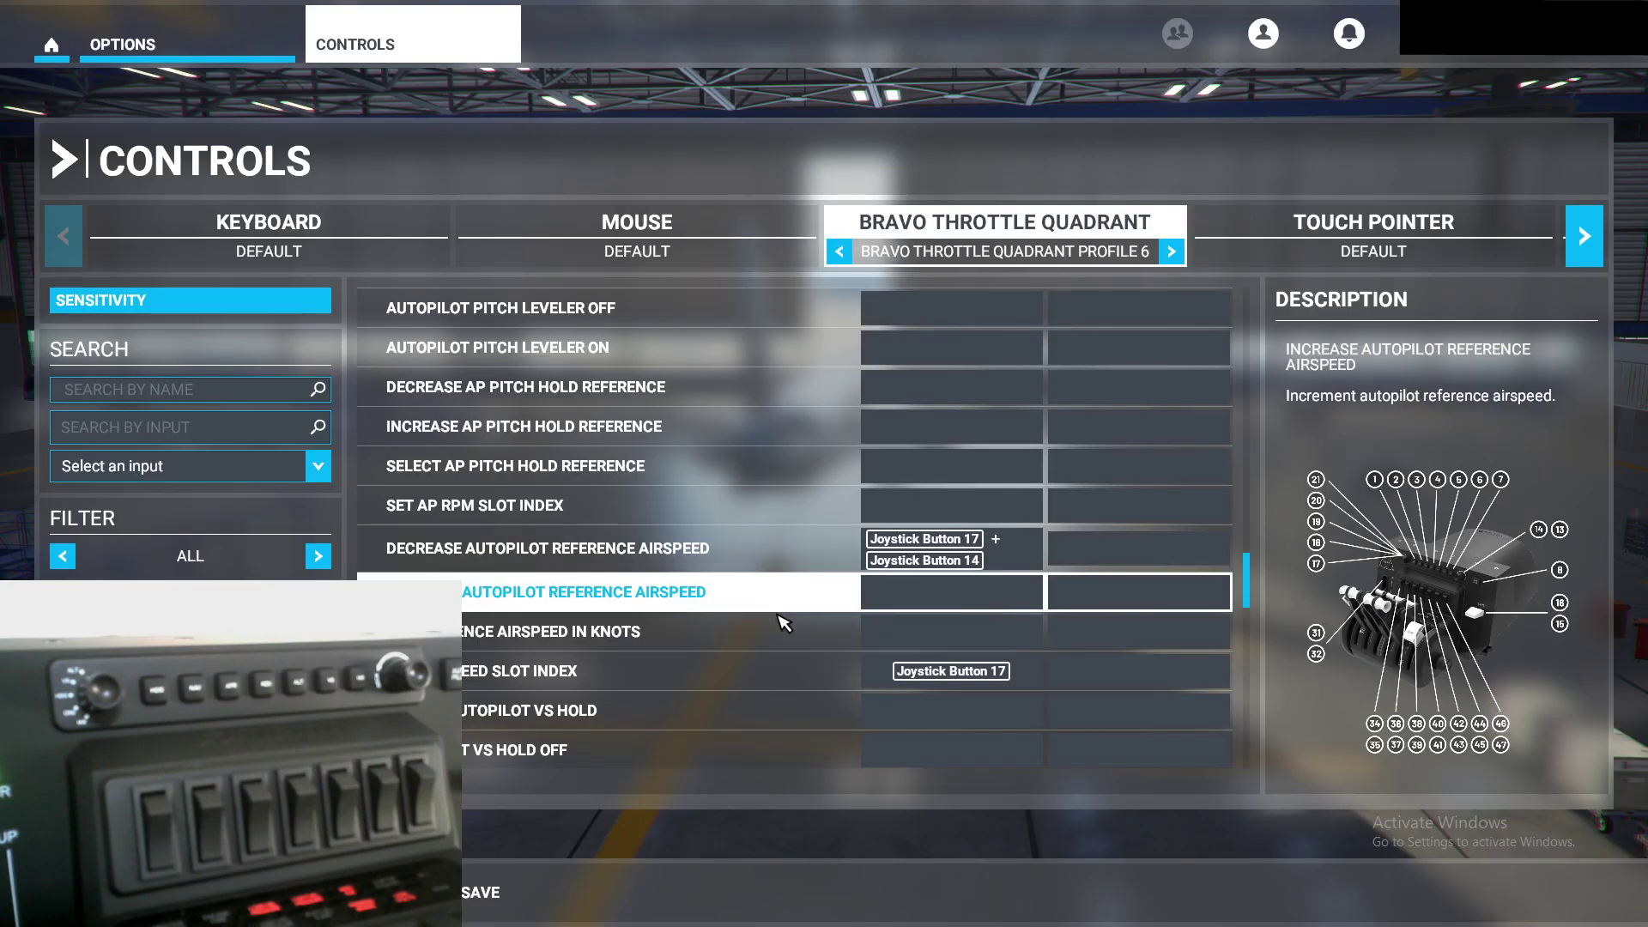
click(887, 596)
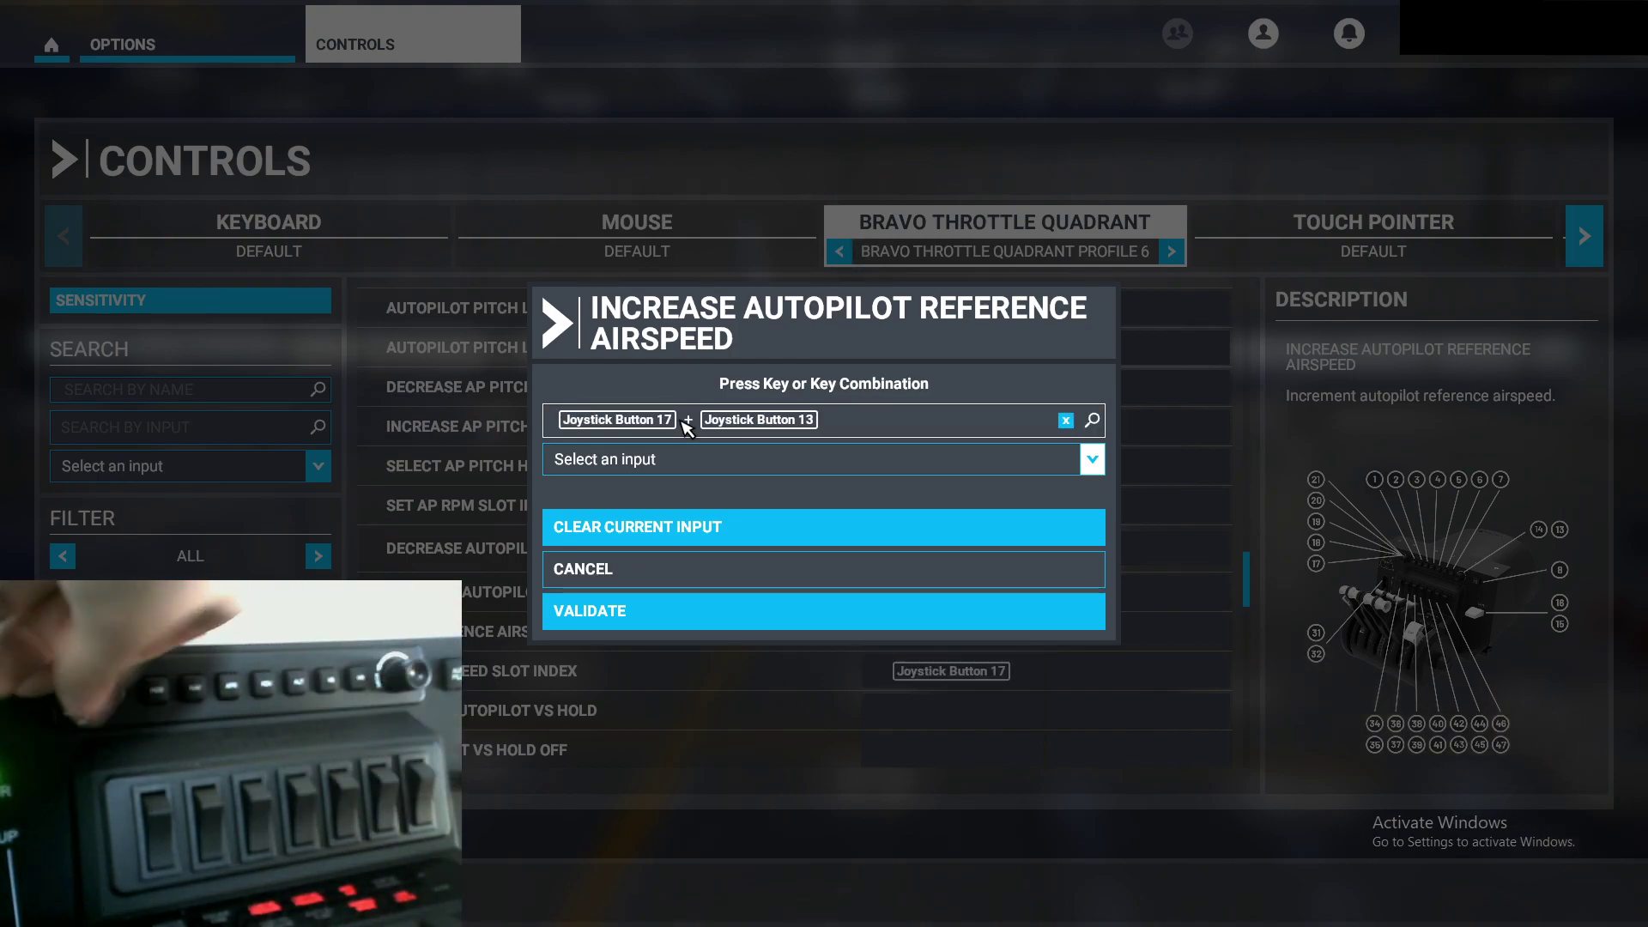
click(623, 609)
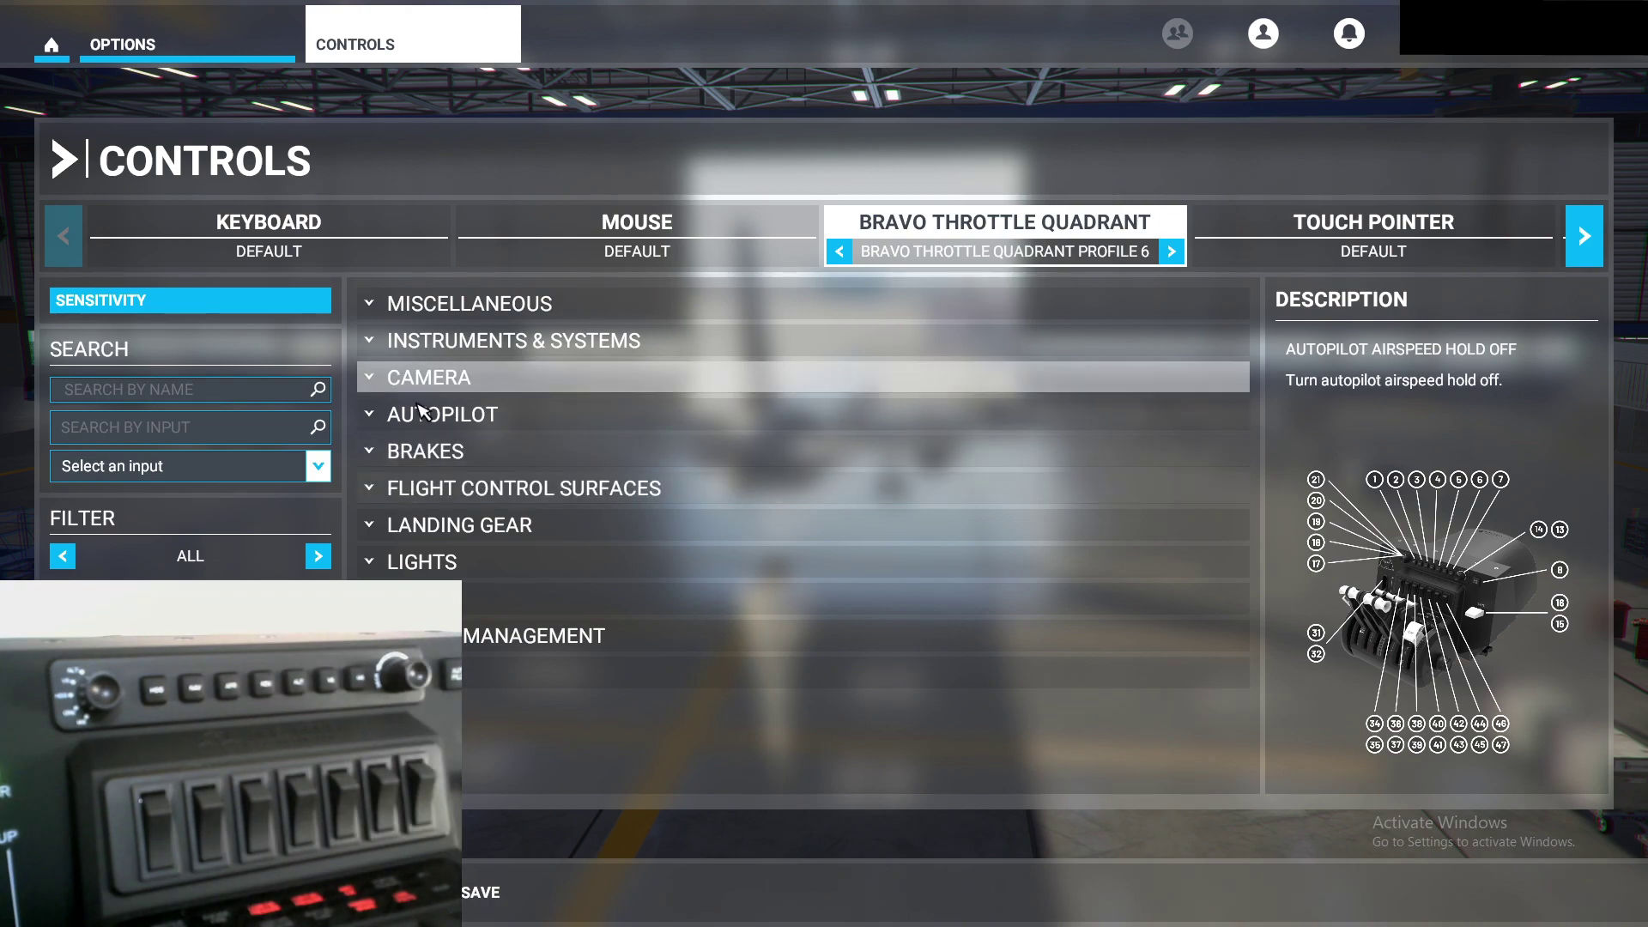
Step: Bind Toggle Autopilot Altitude Hold to Joystick Button 5
click(380, 416)
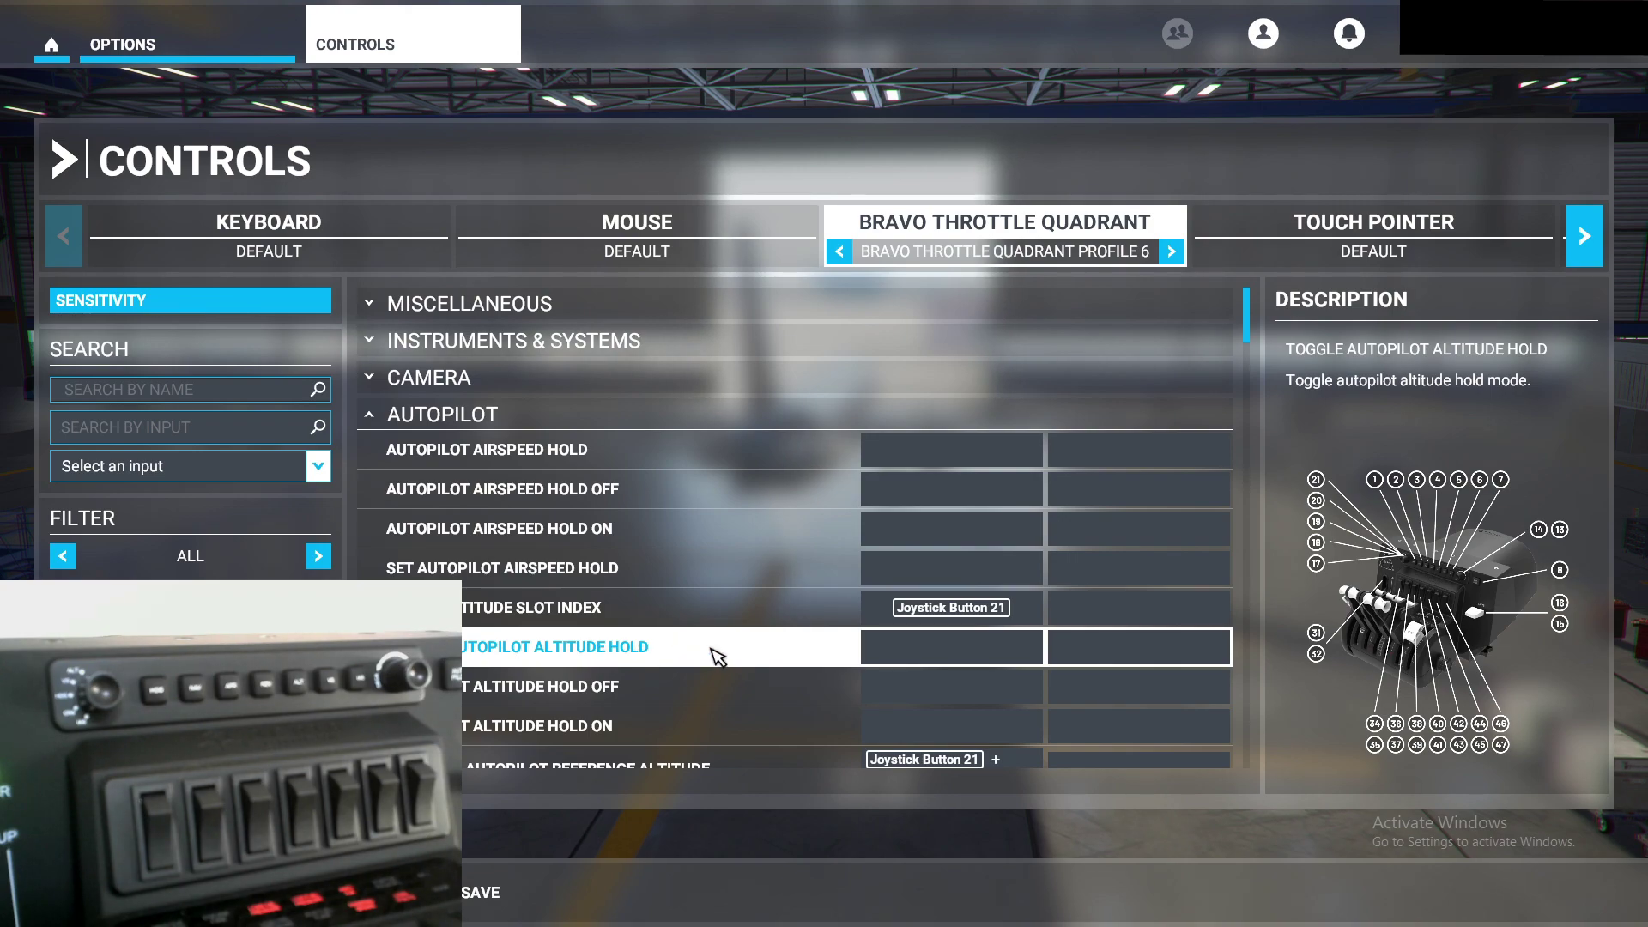
click(888, 659)
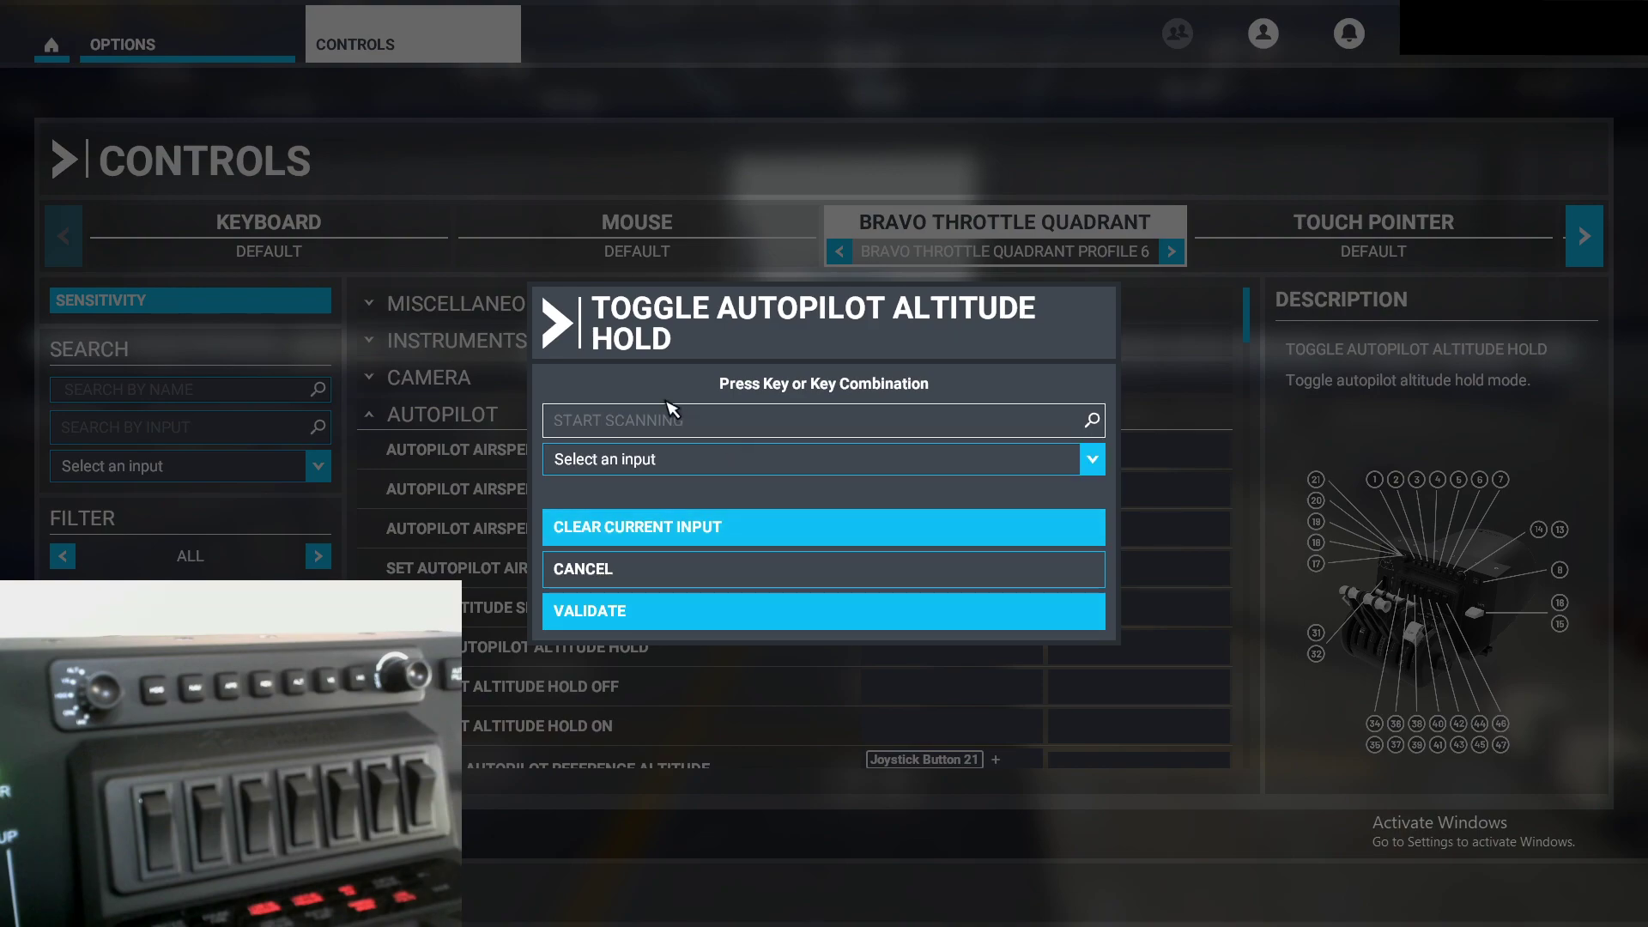
click(623, 420)
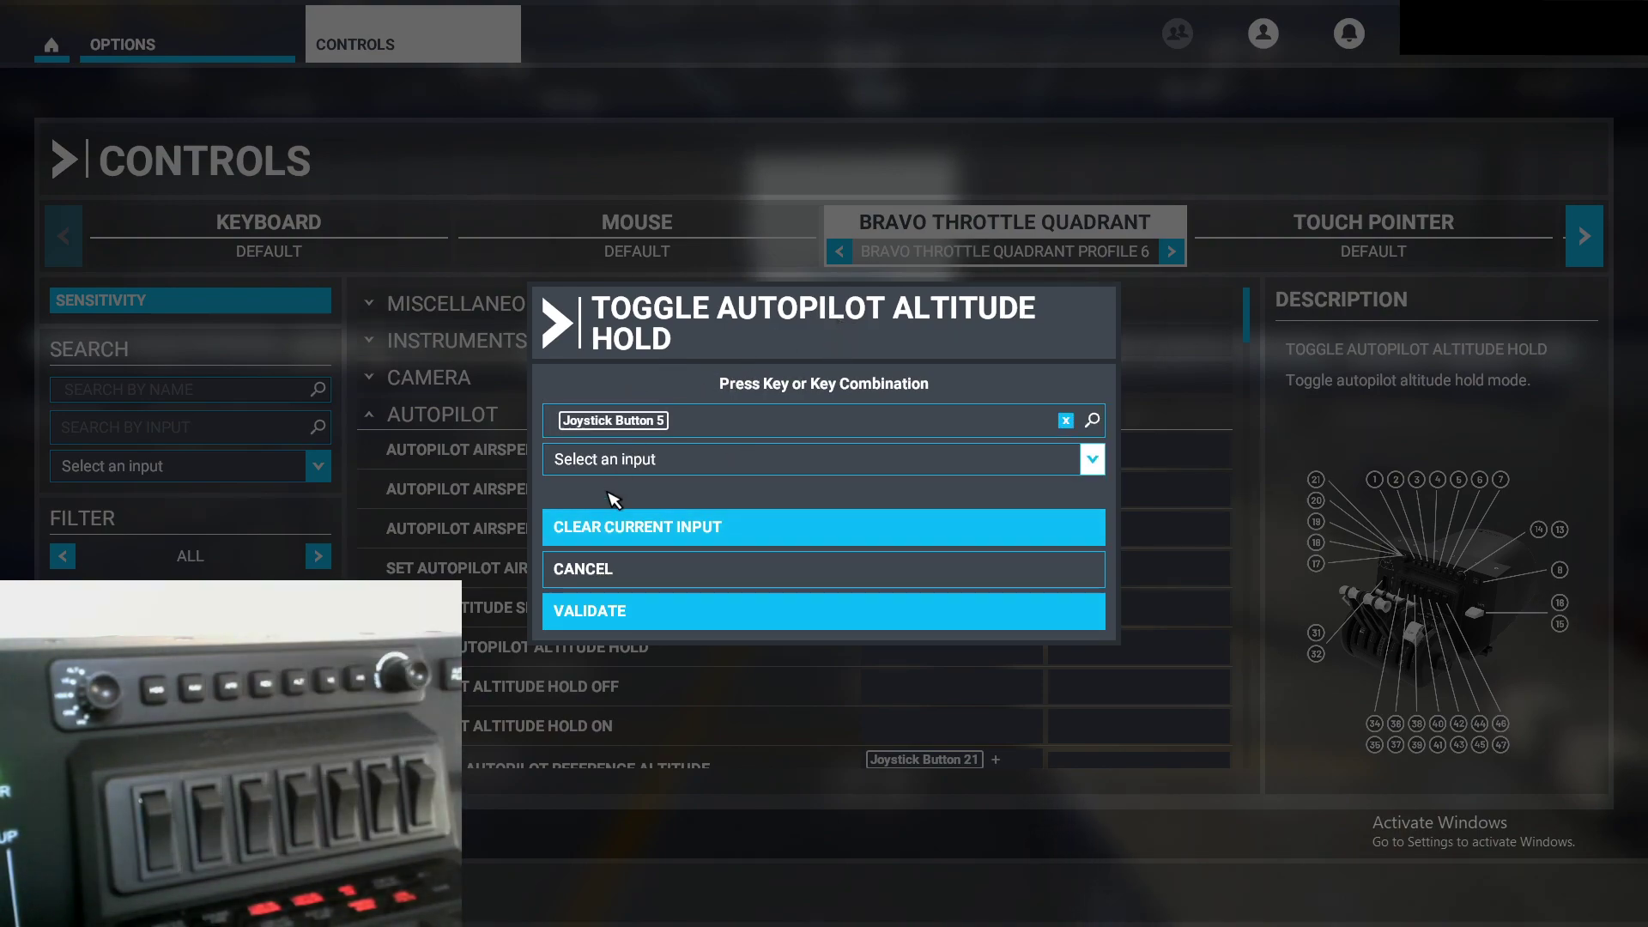
click(601, 610)
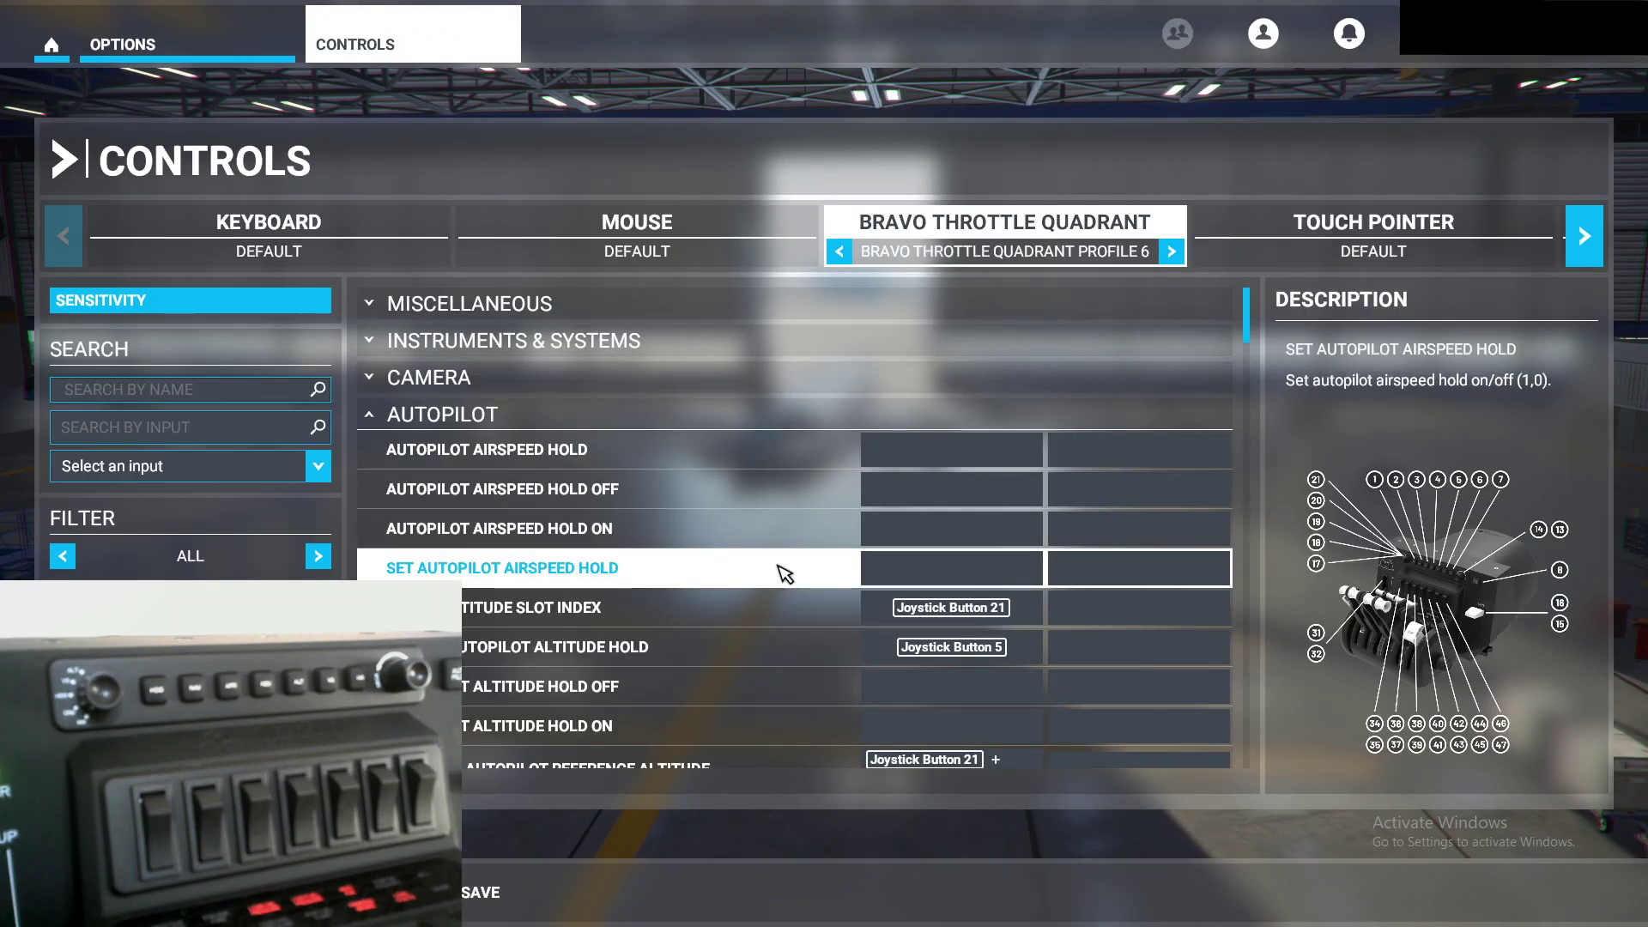
Step: Bind Toggle Autopilot Approach Hold to Joystick Button 3
scroll(919, 695, down, 3)
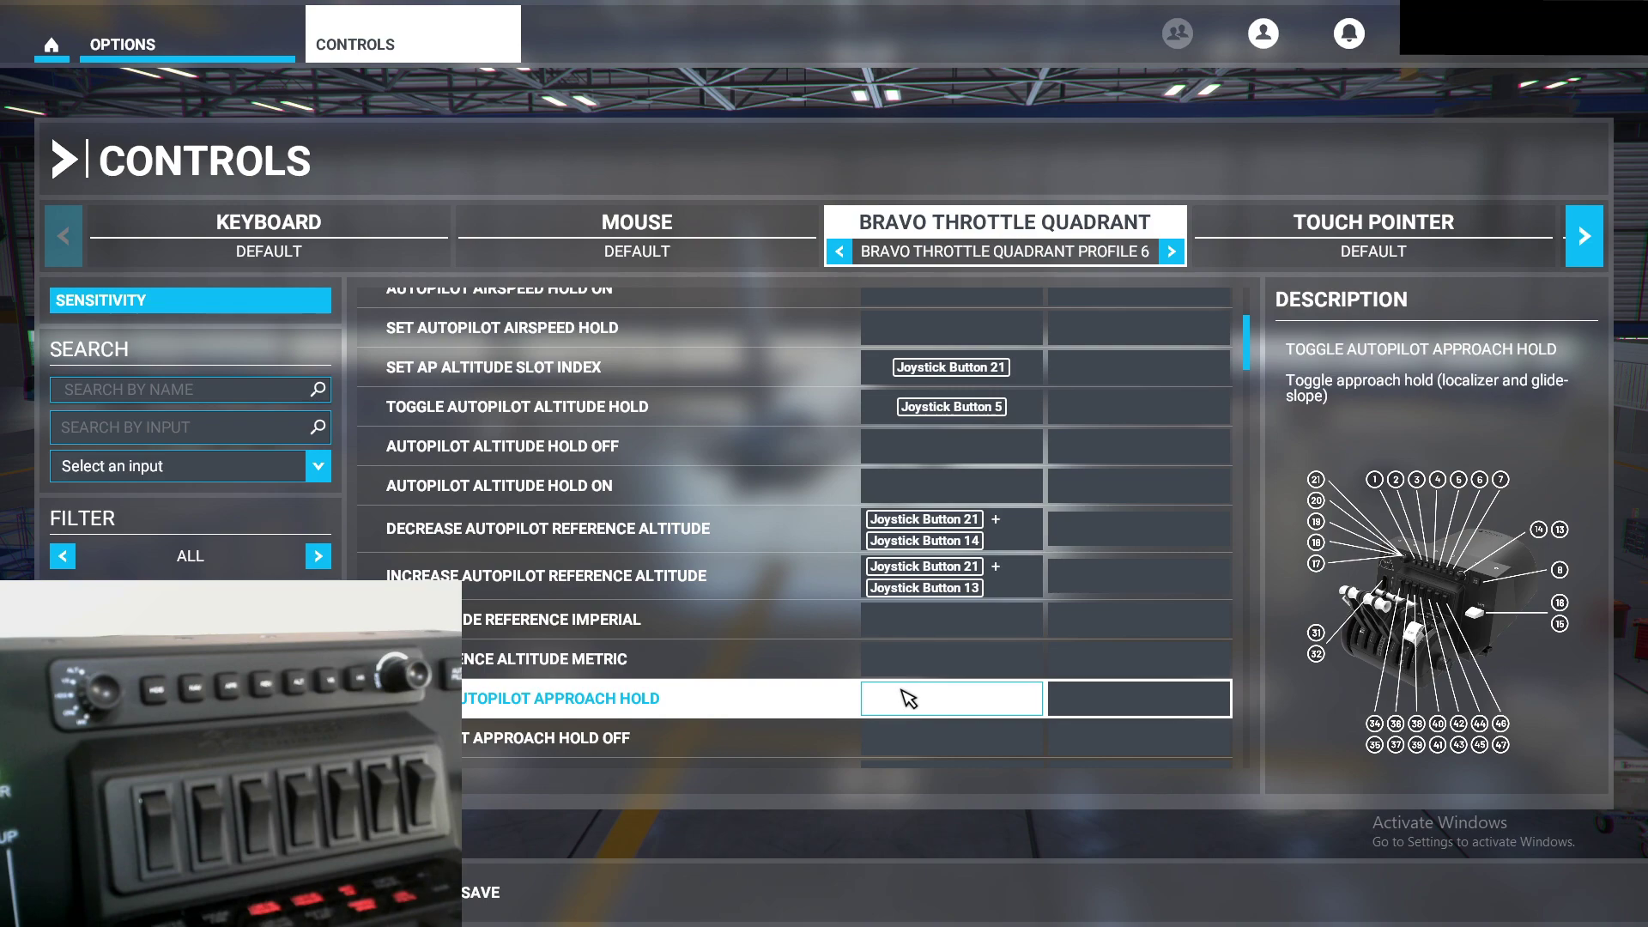
click(901, 700)
click(644, 425)
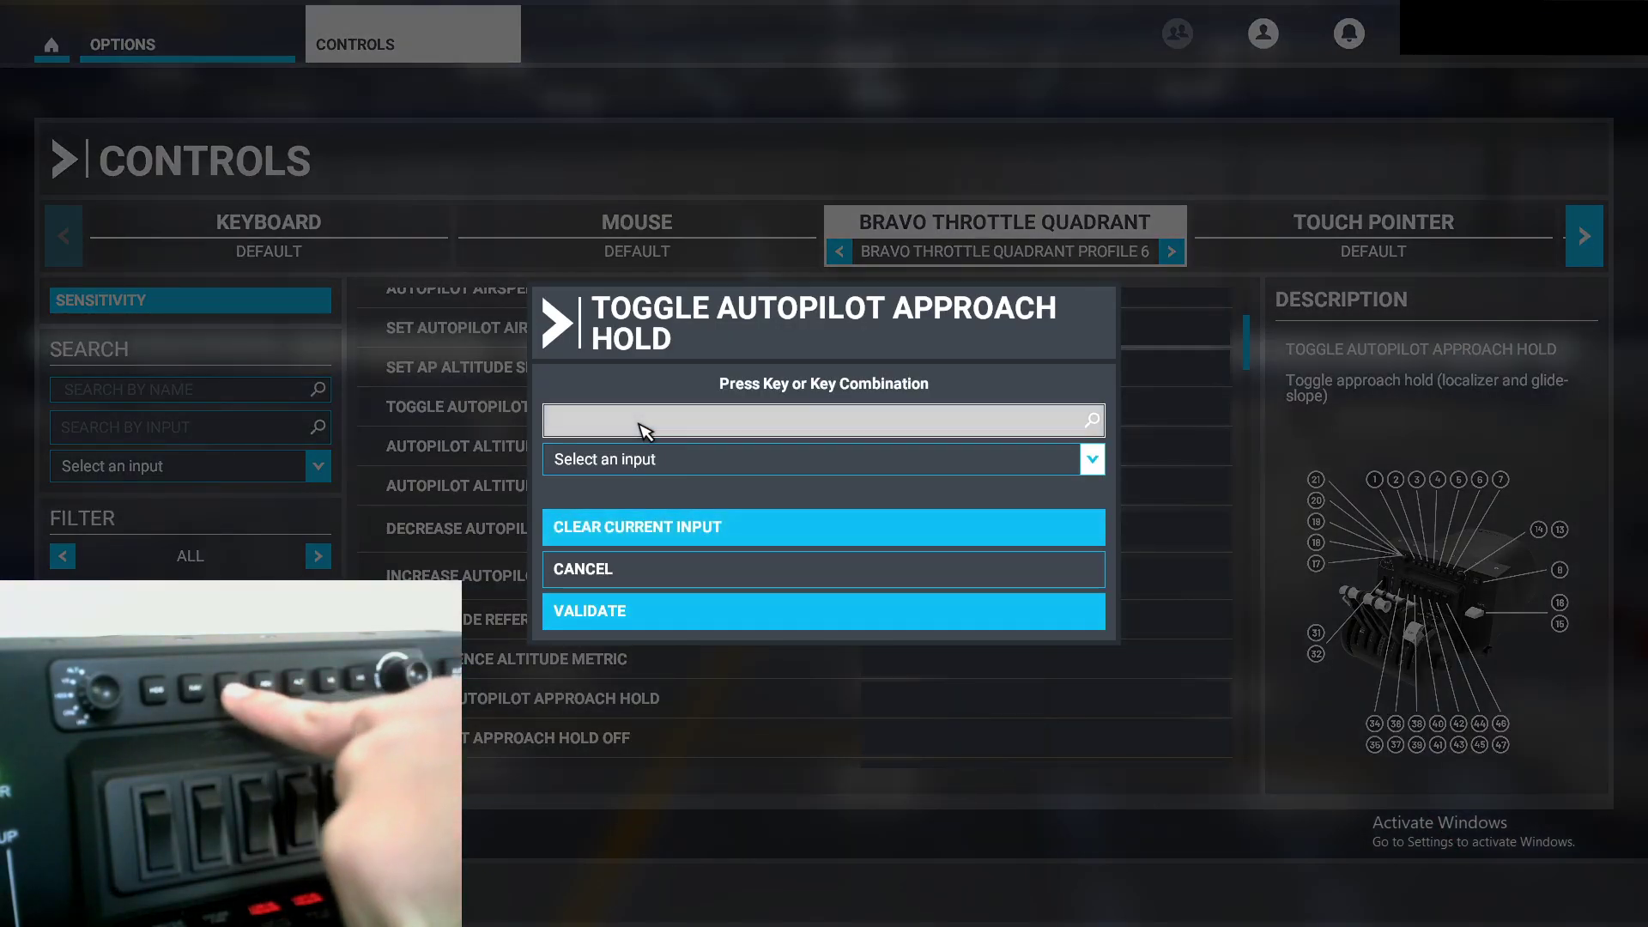
click(601, 611)
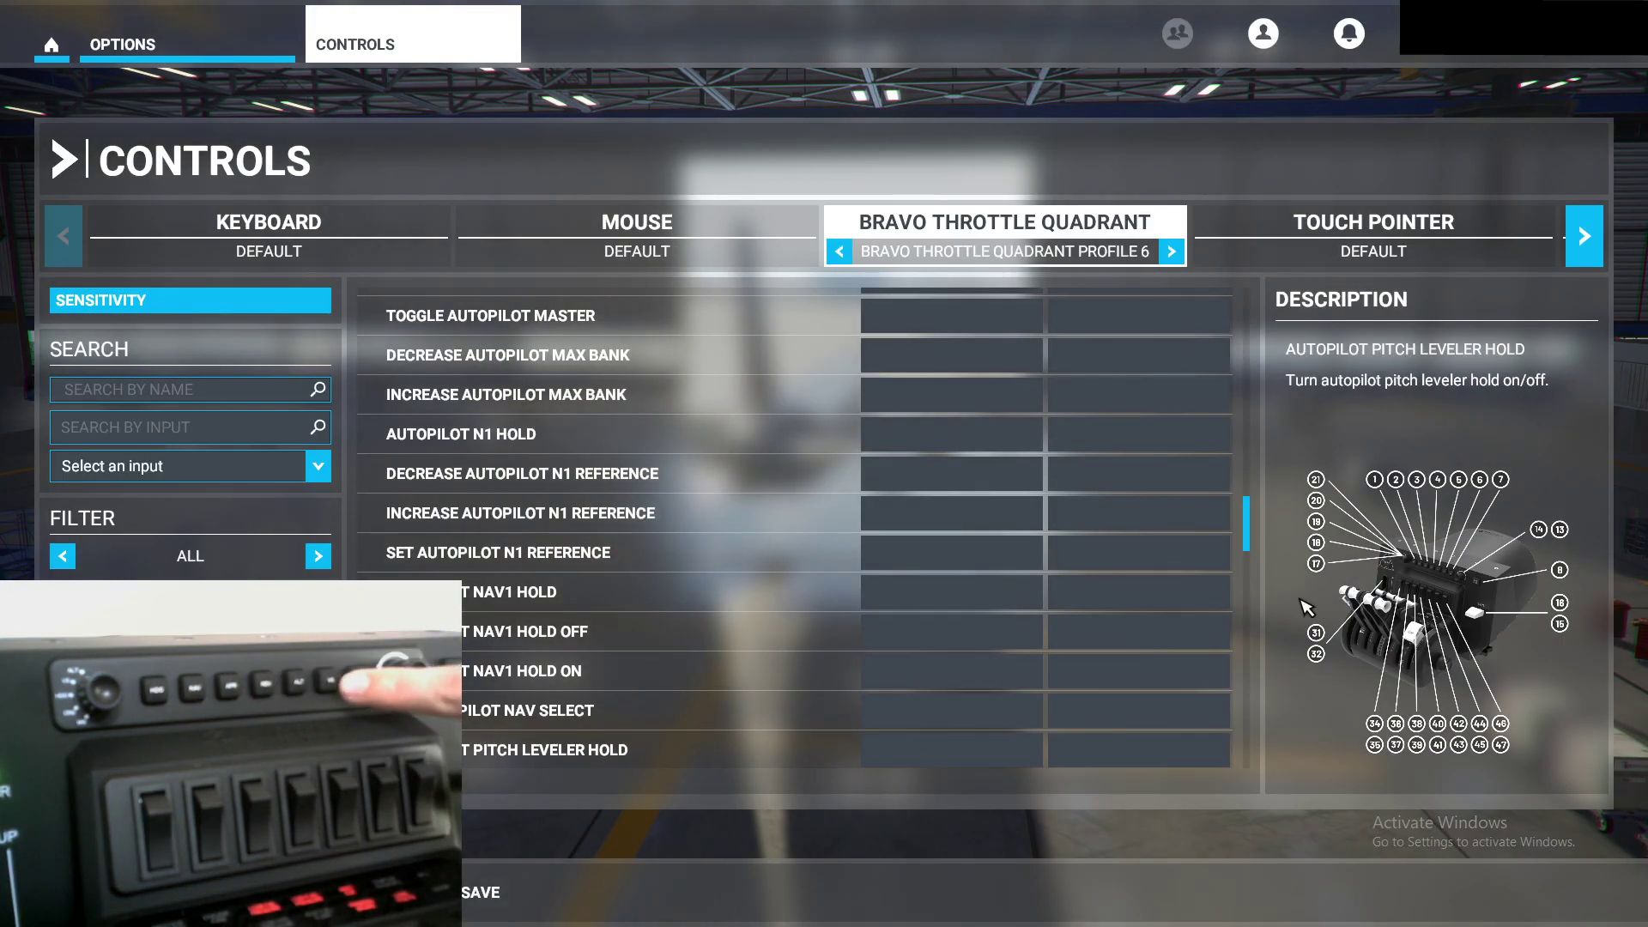
Step: Bind Autopilot N1 Hold to Joystick Button 7 and NAV1 Hold to Joystick Button 2
click(883, 432)
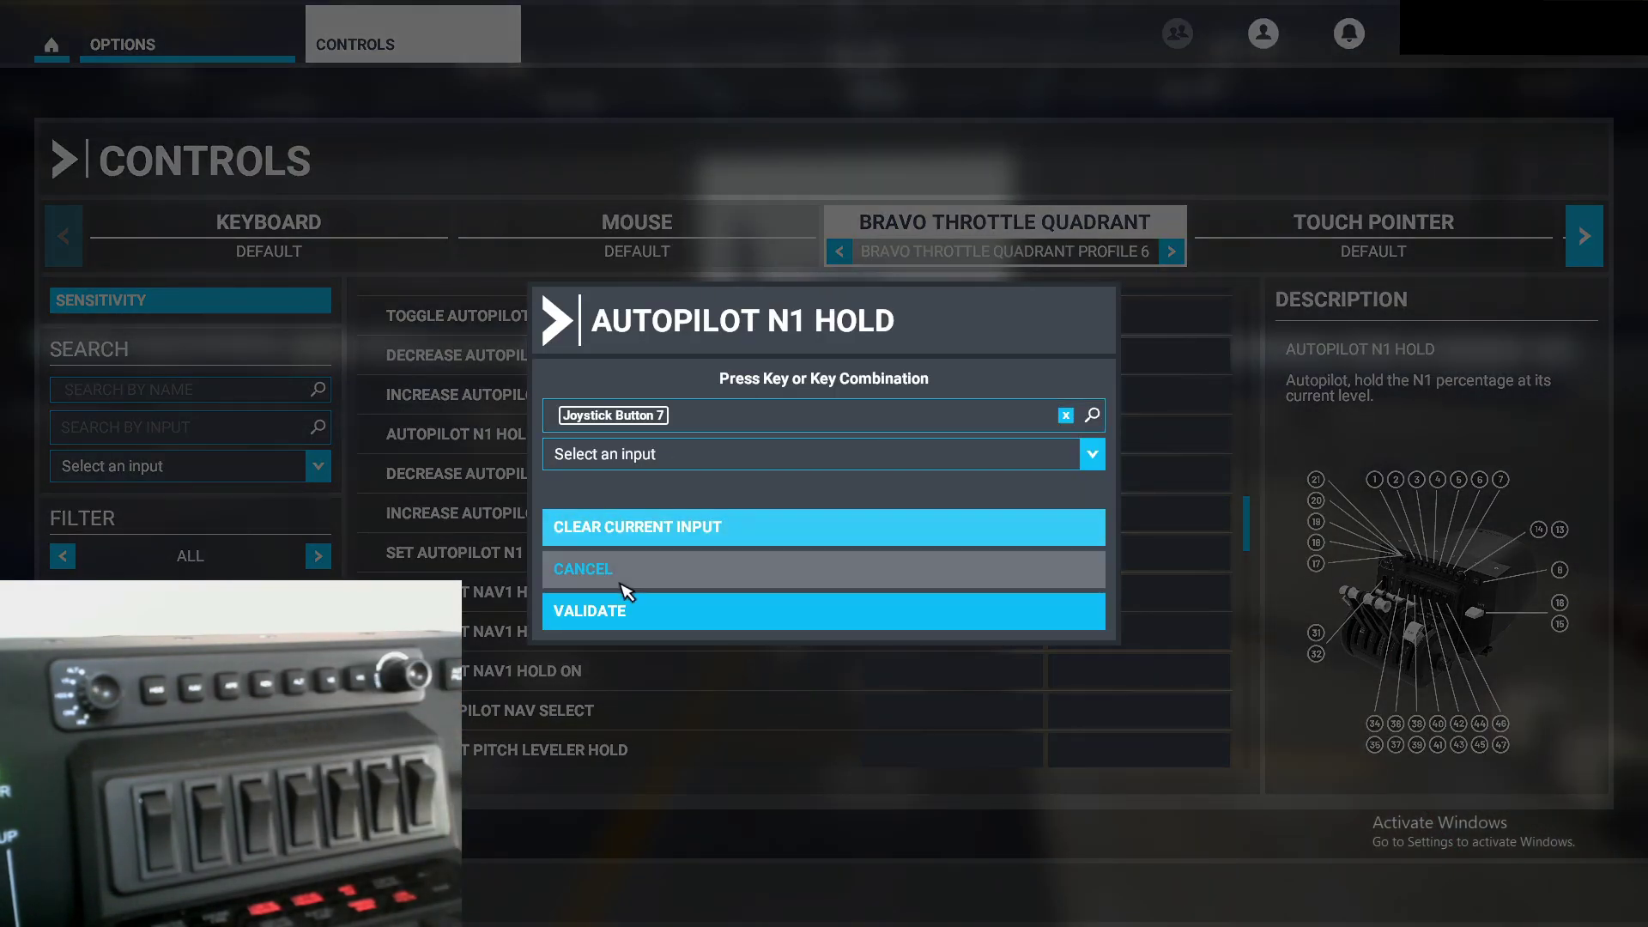
click(622, 610)
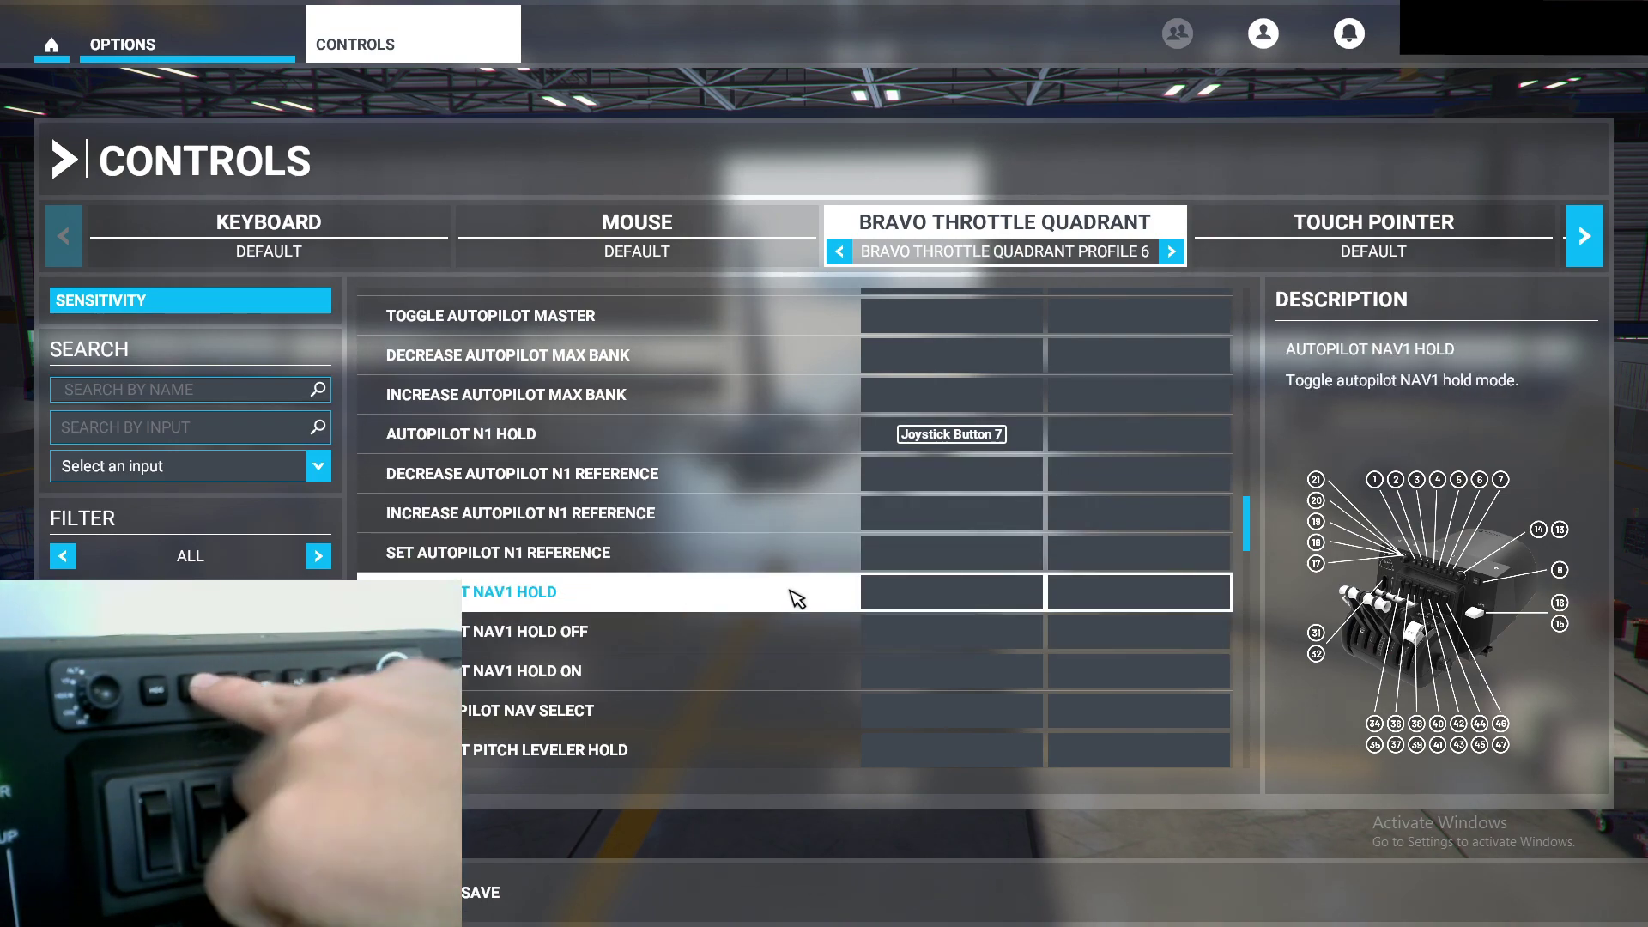
click(908, 591)
click(721, 416)
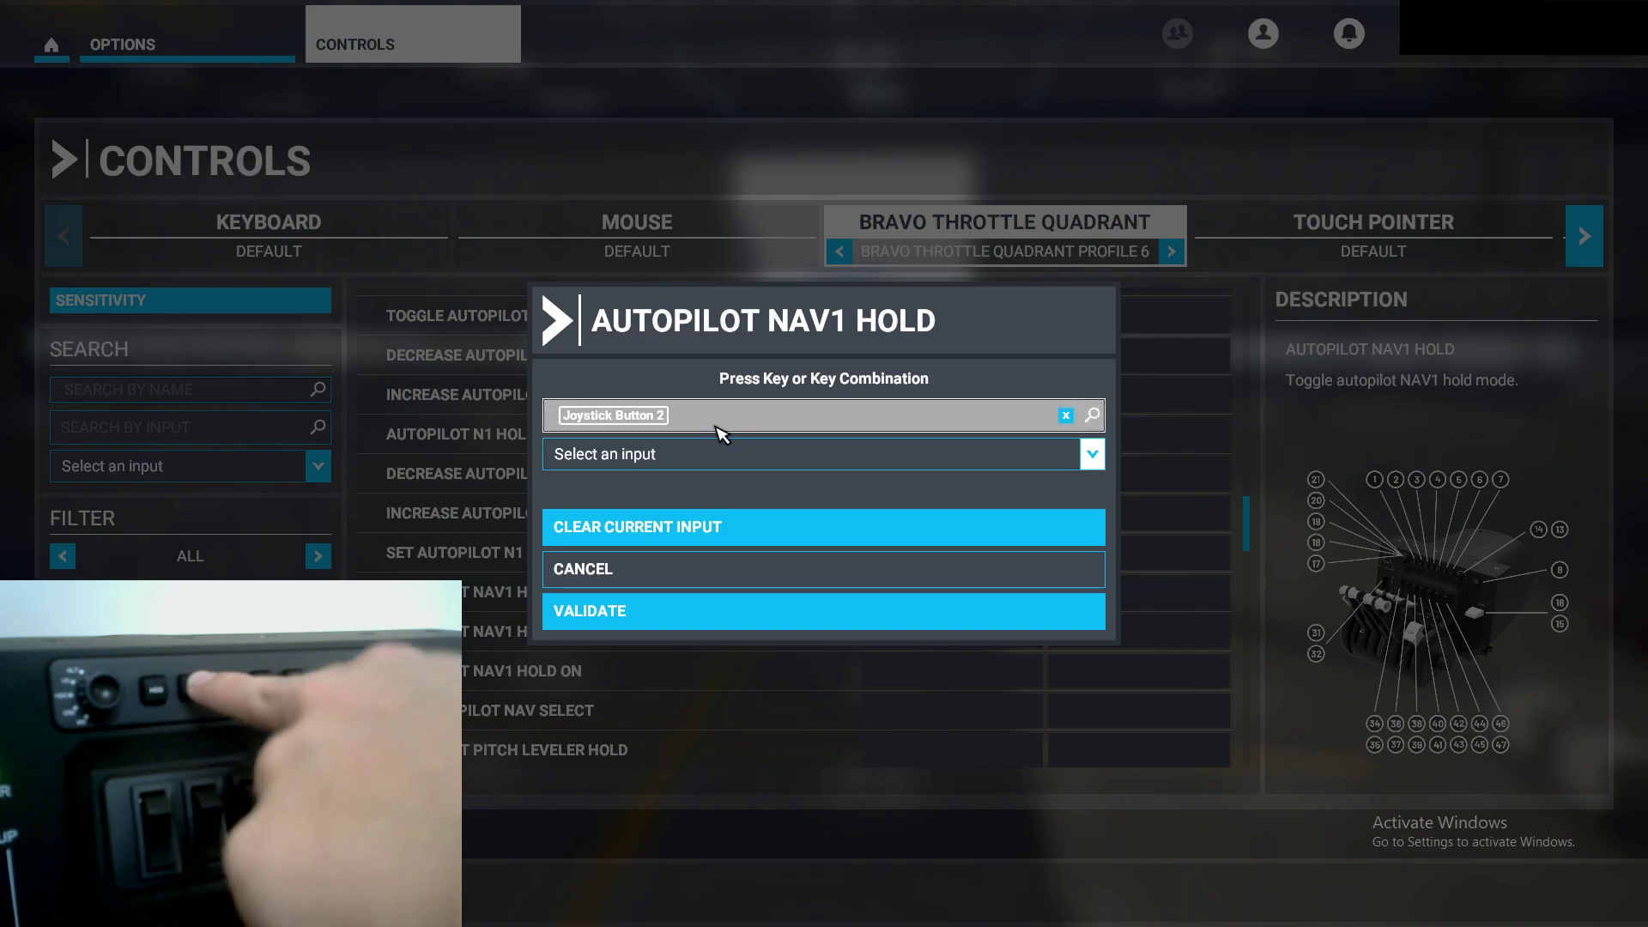
click(618, 610)
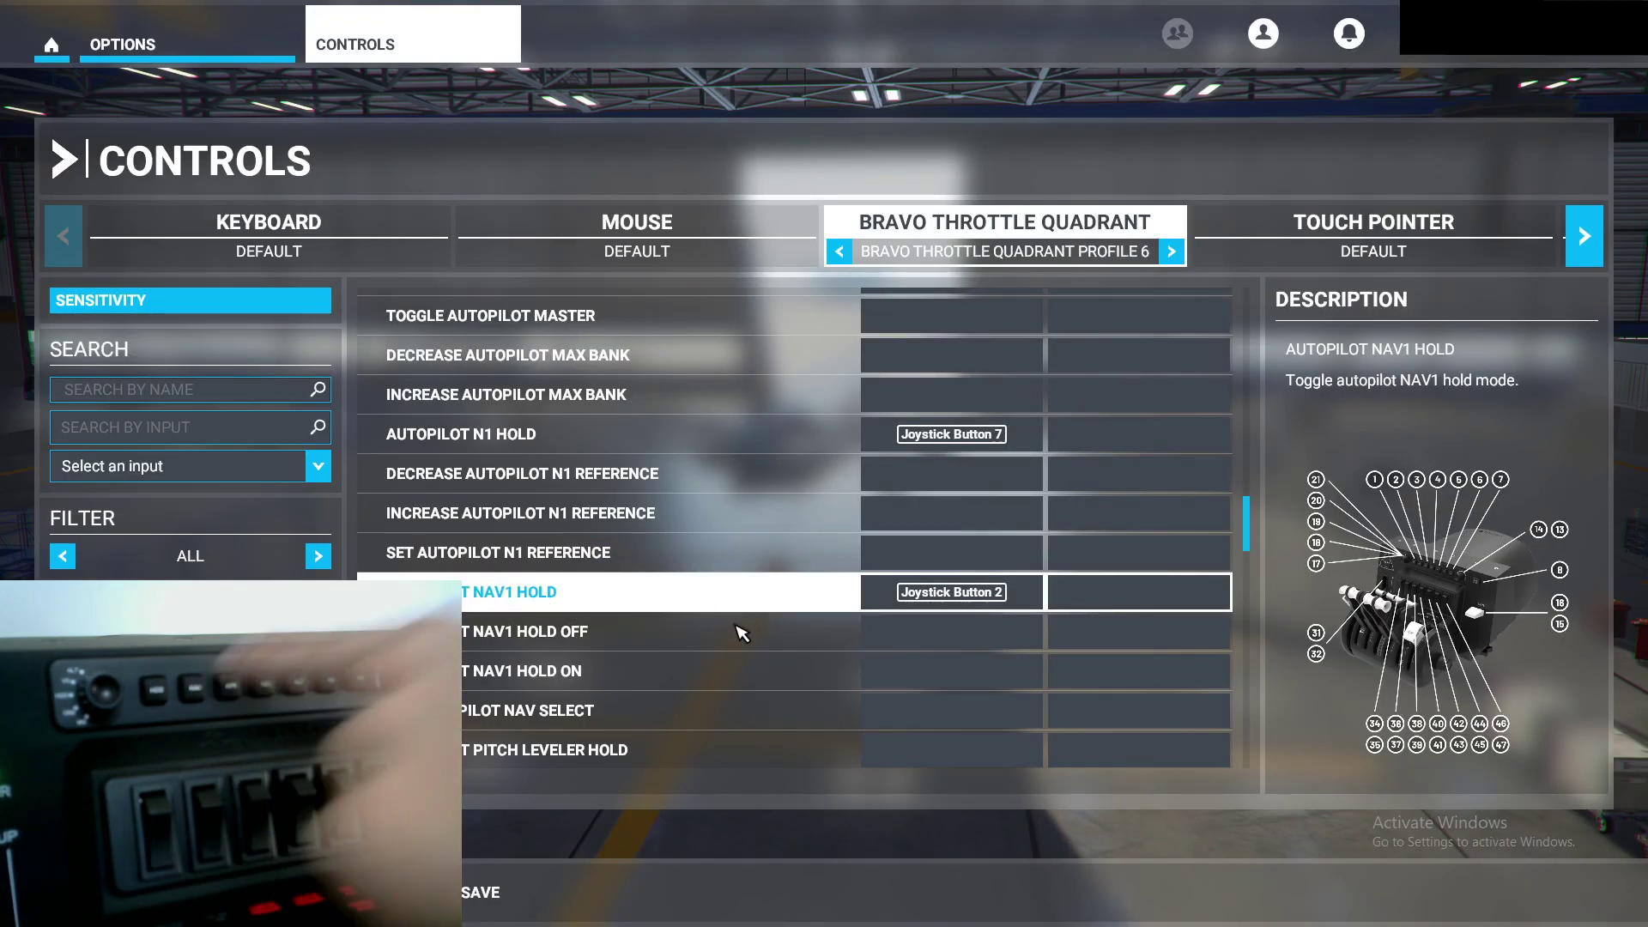
Step: Bind Toggle Autopilot VS Hold to Joystick Button 6
scroll(978, 618, down, 5)
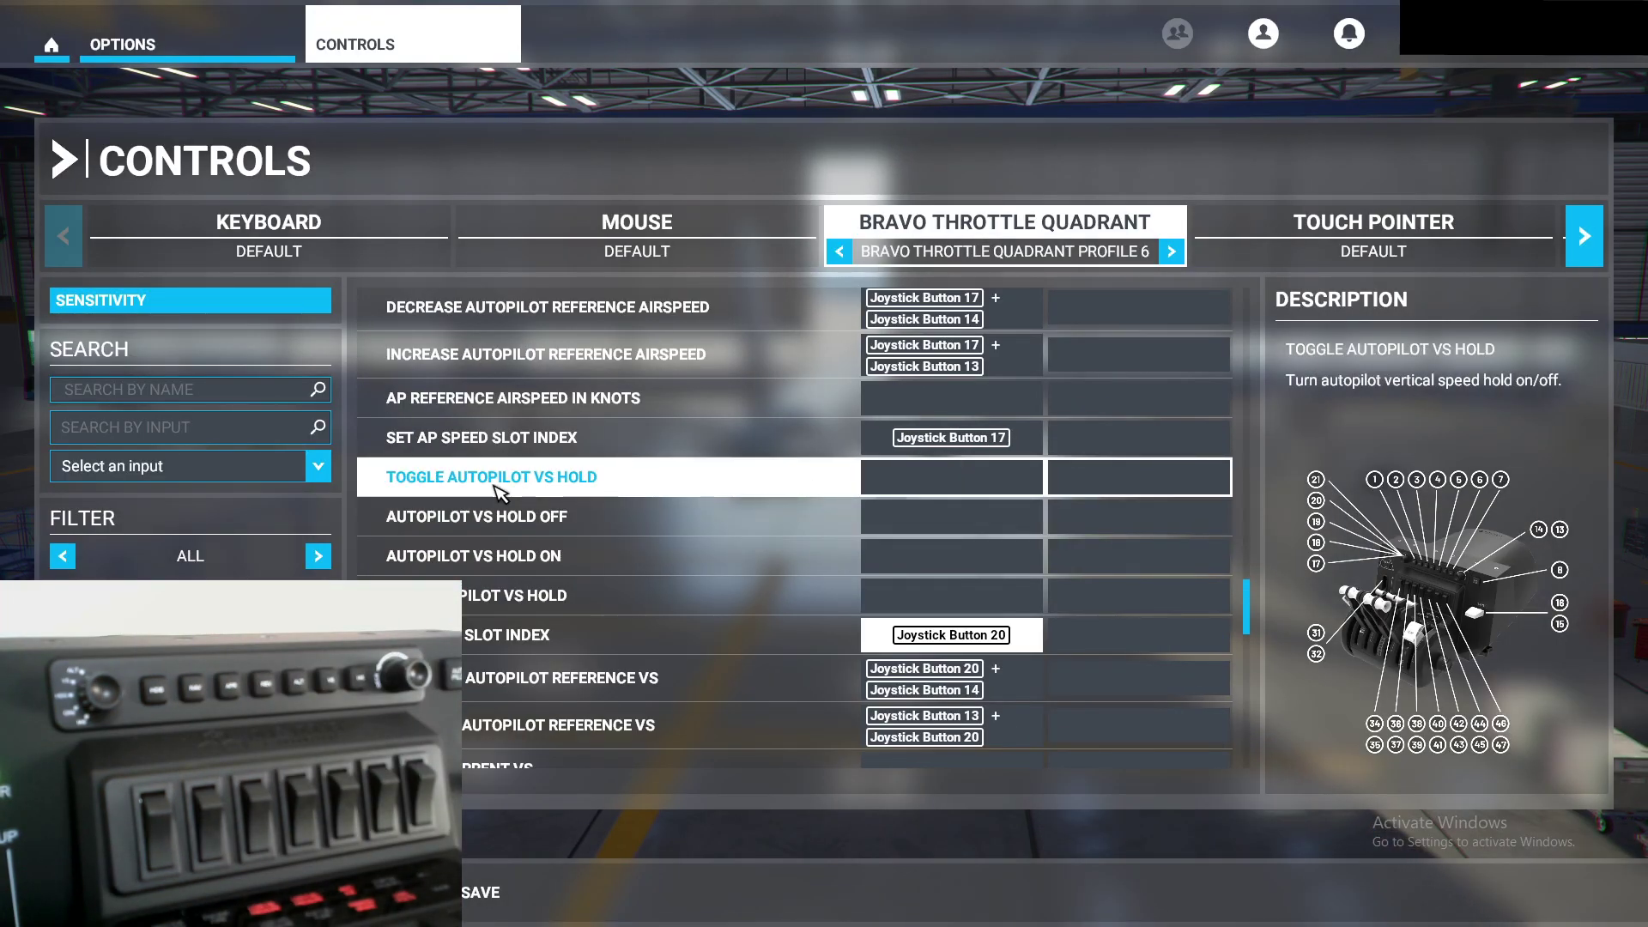
click(882, 478)
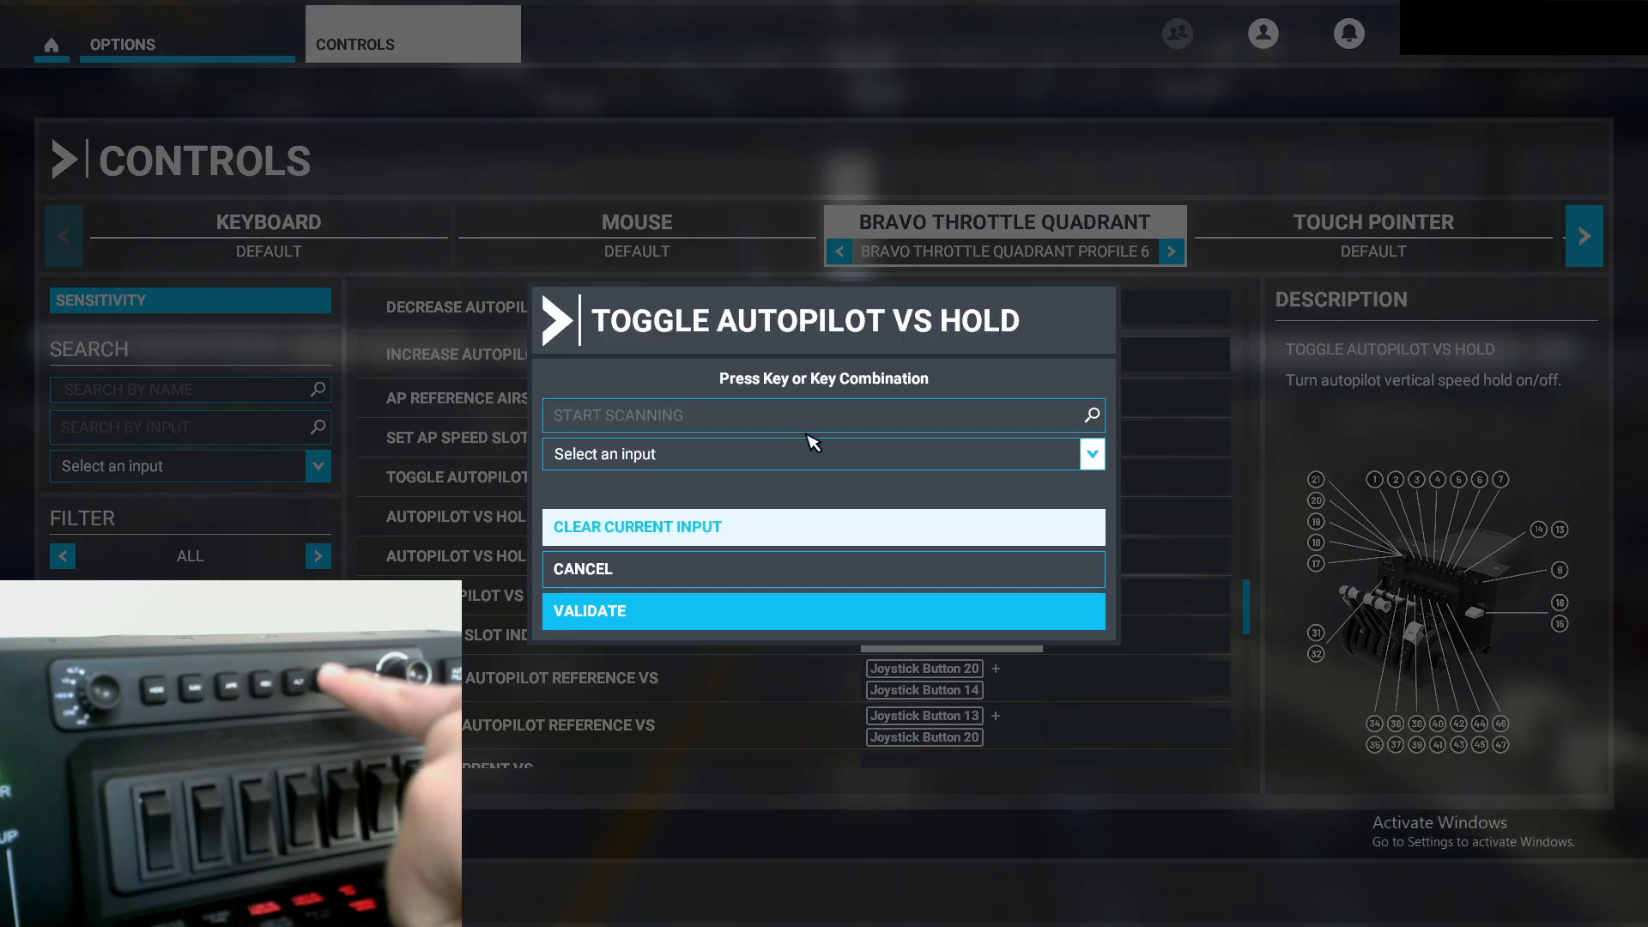
click(749, 427)
click(735, 610)
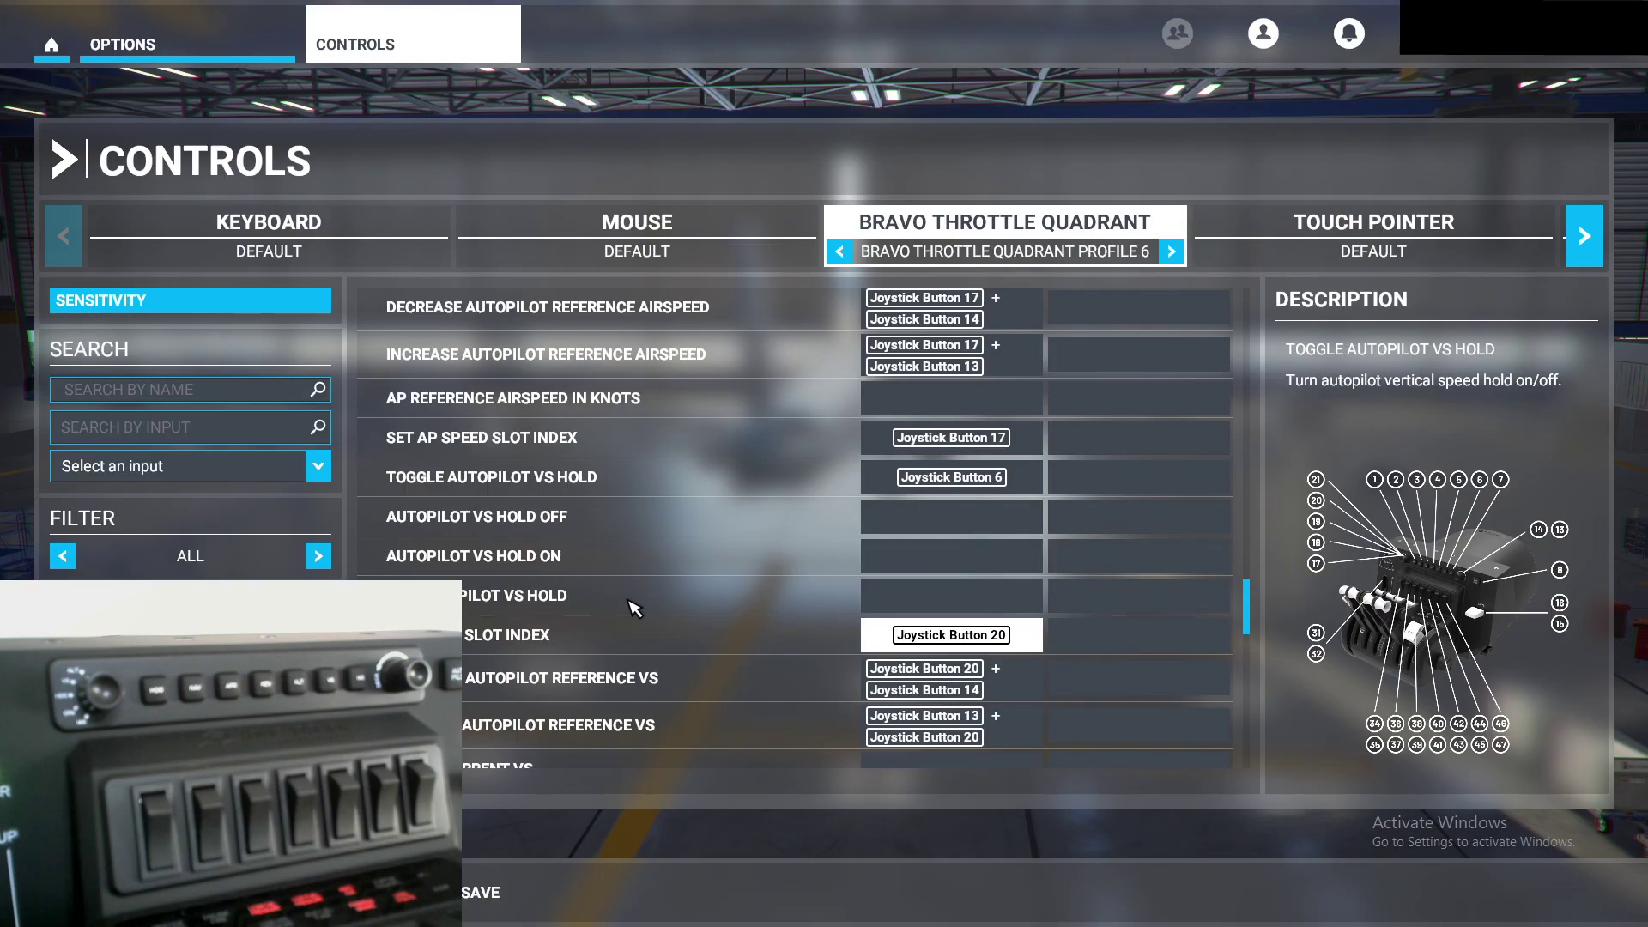
scroll(856, 465, up, 10)
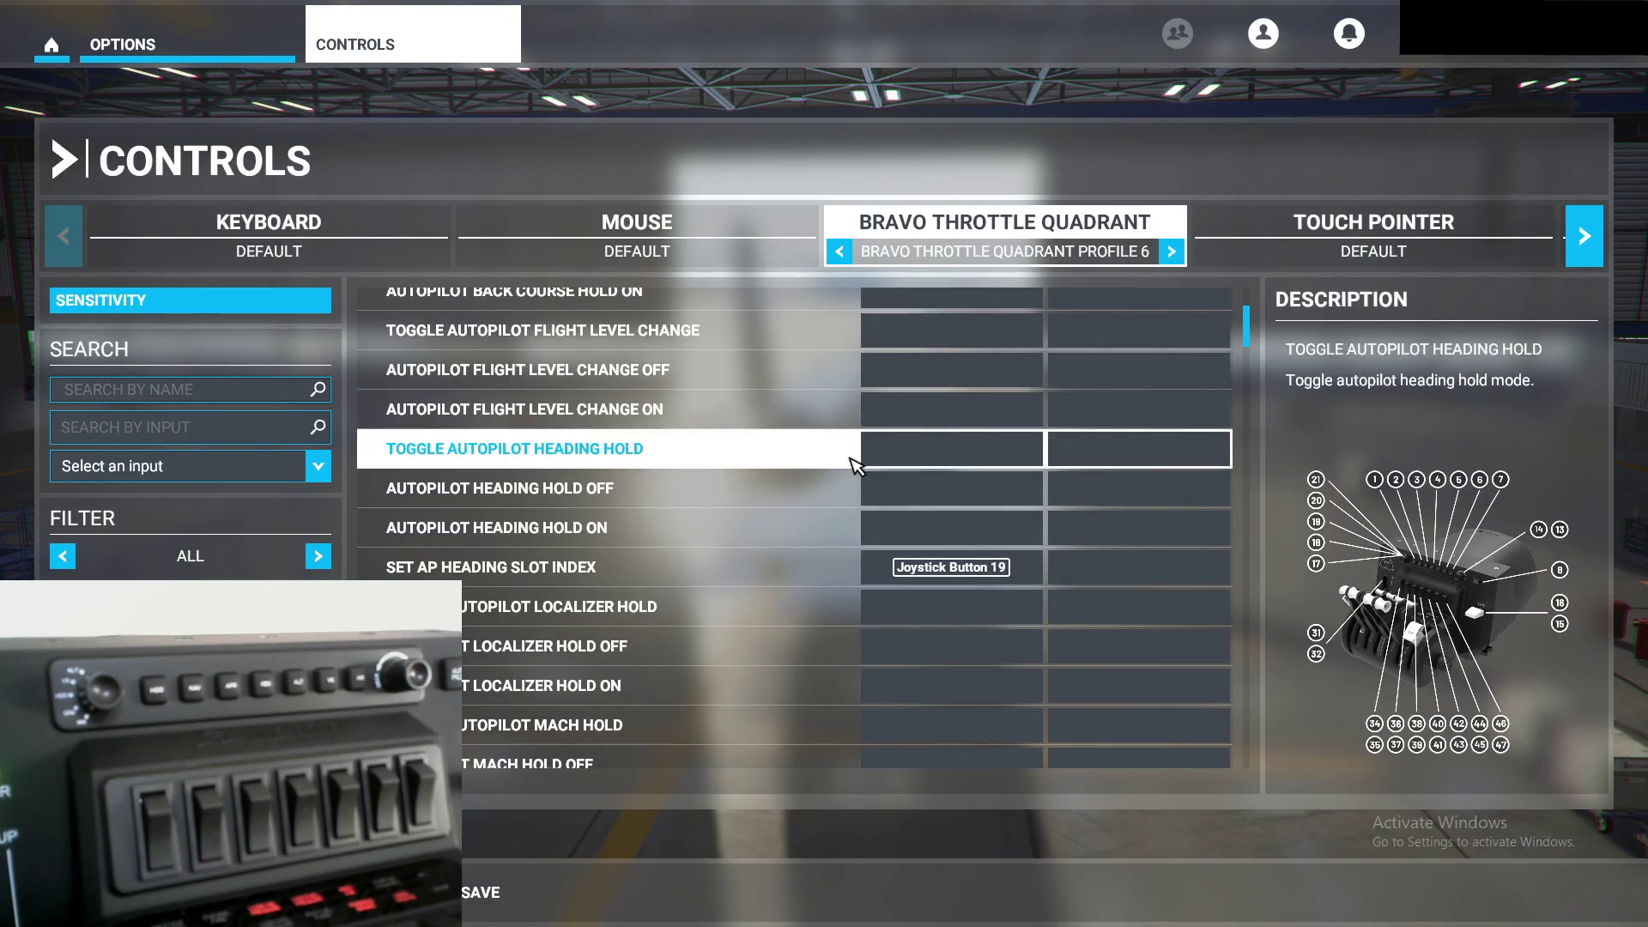
Step: Bind Toggle Autopilot Heading Hold to Button 1 and Toggle Autopilot Master to Button 8
click(933, 461)
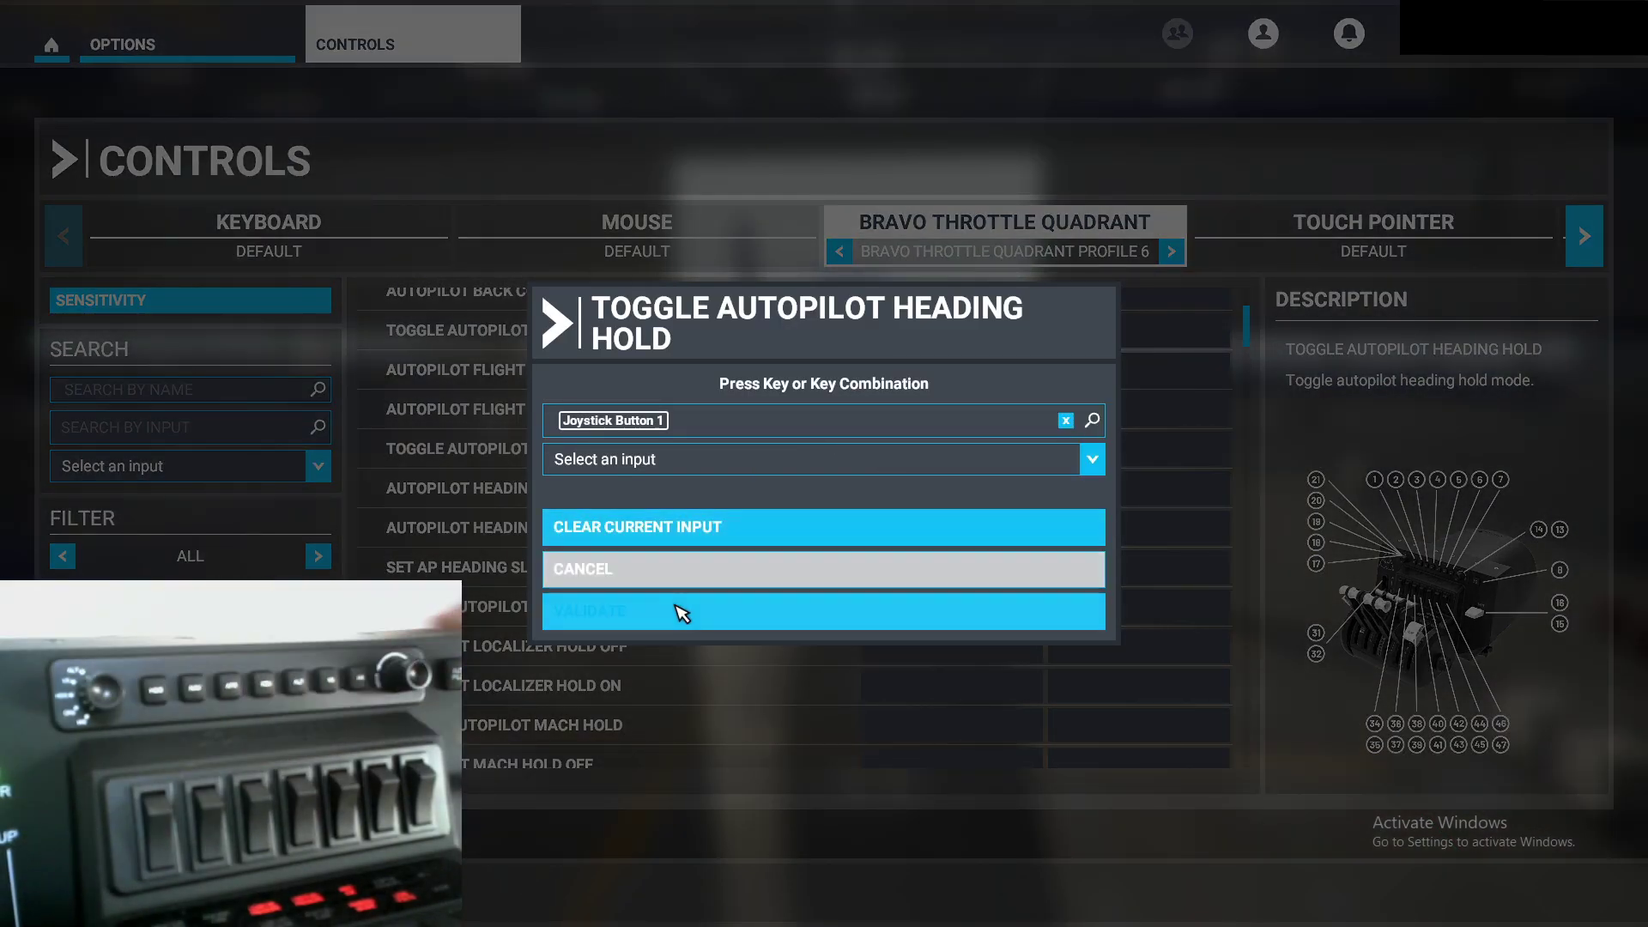
click(681, 613)
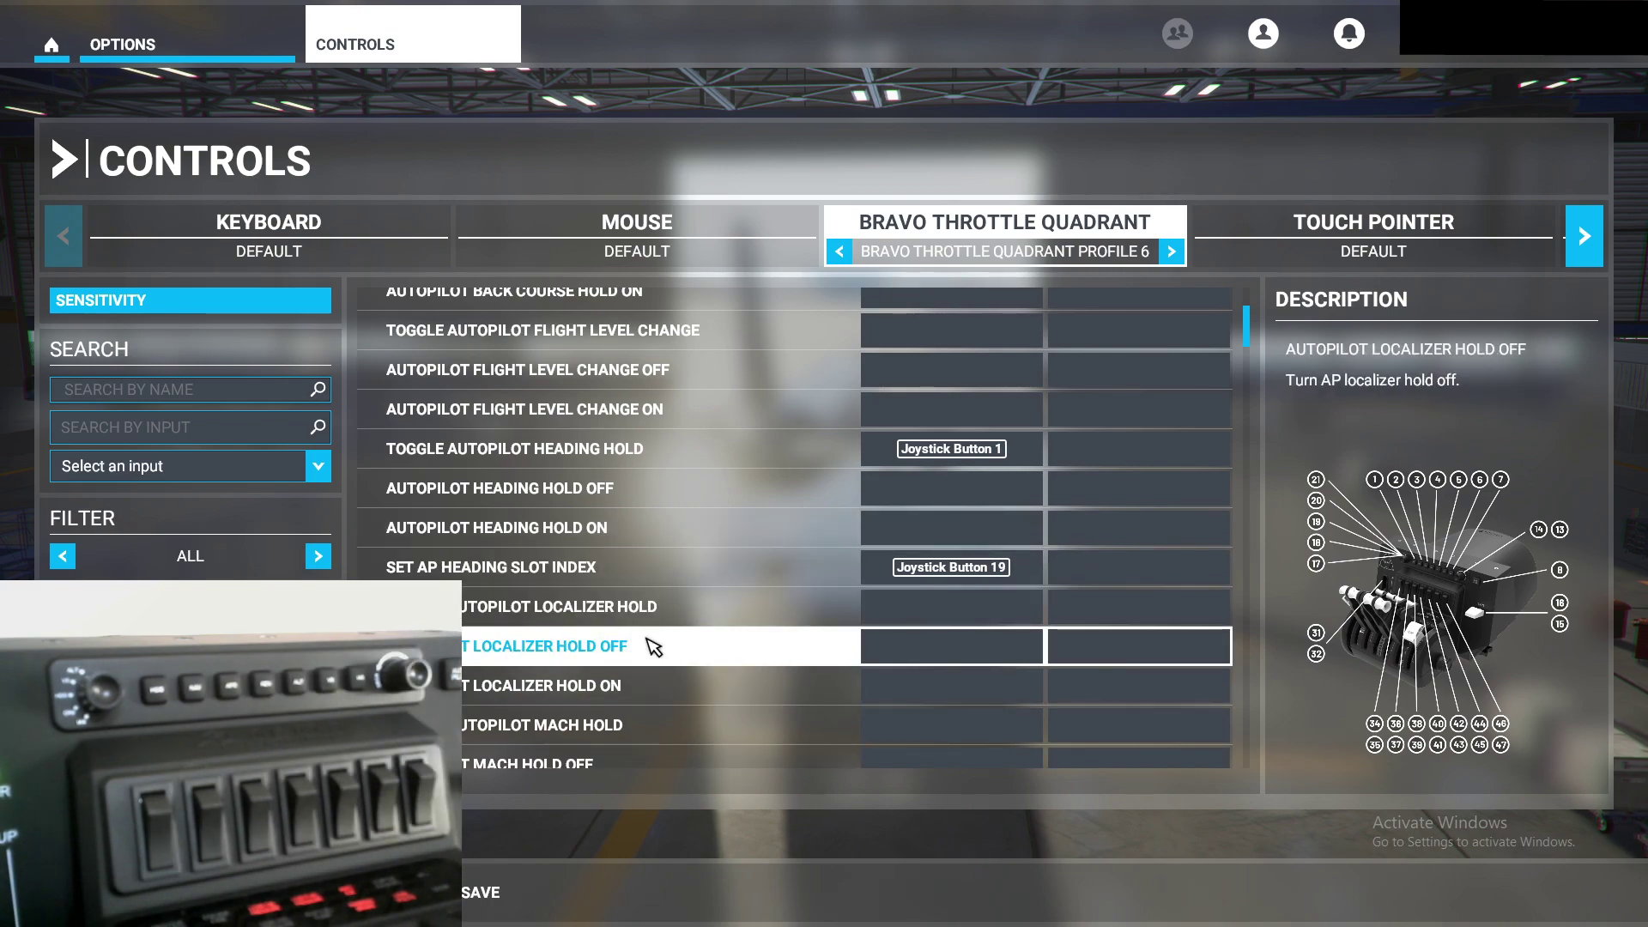
scroll(654, 647, down, 5)
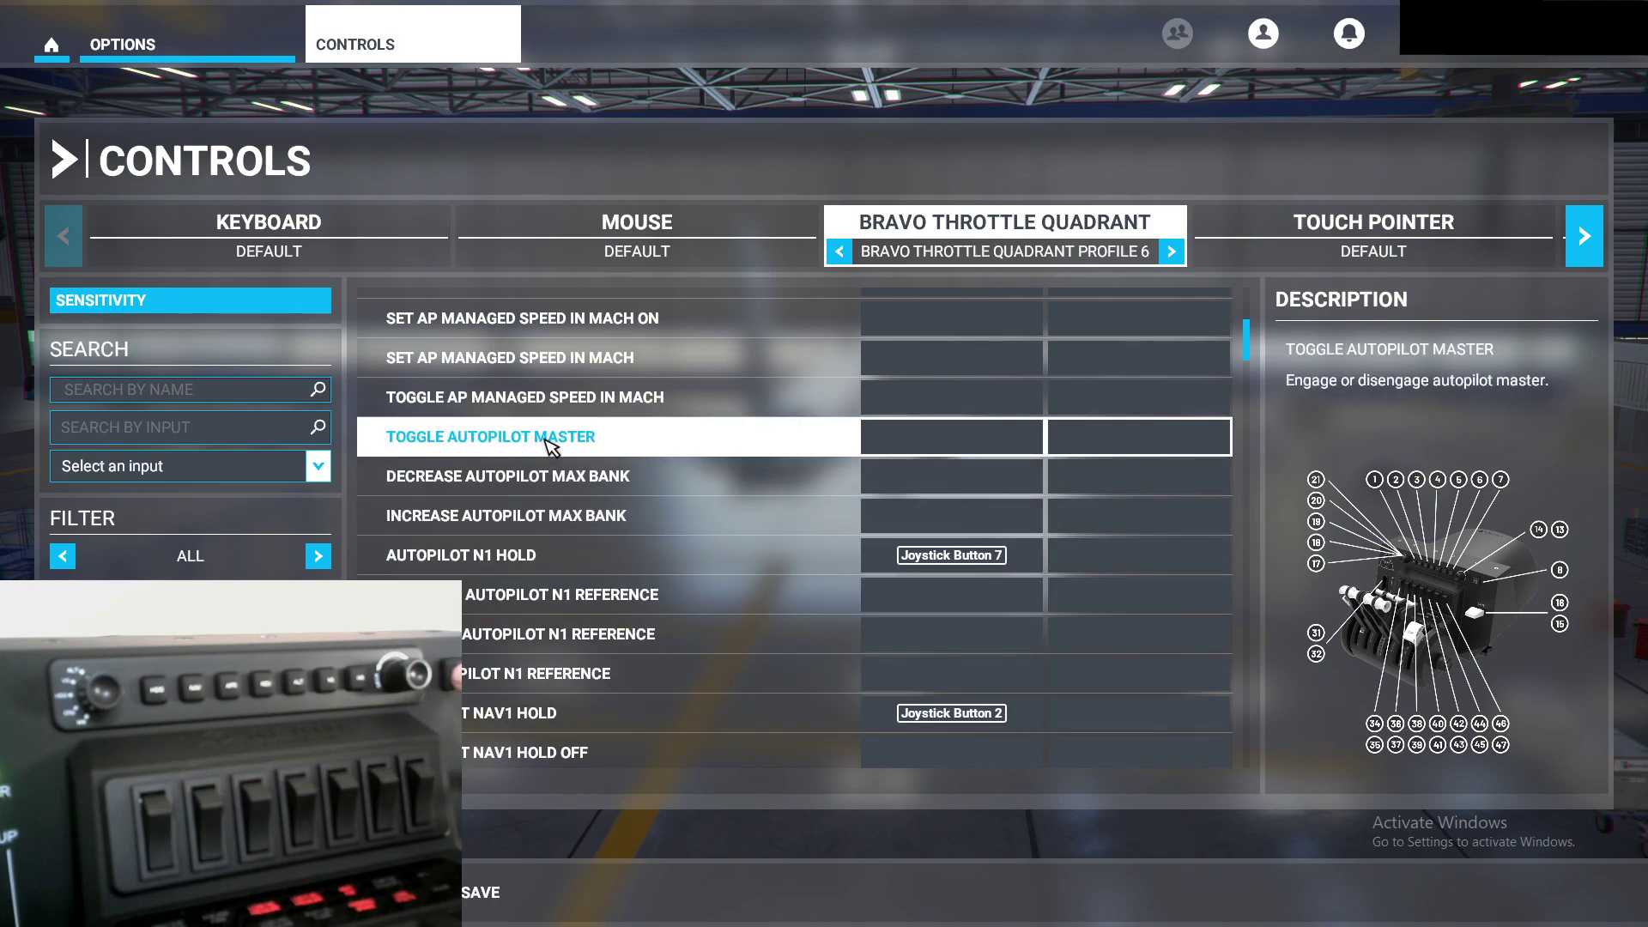
click(908, 440)
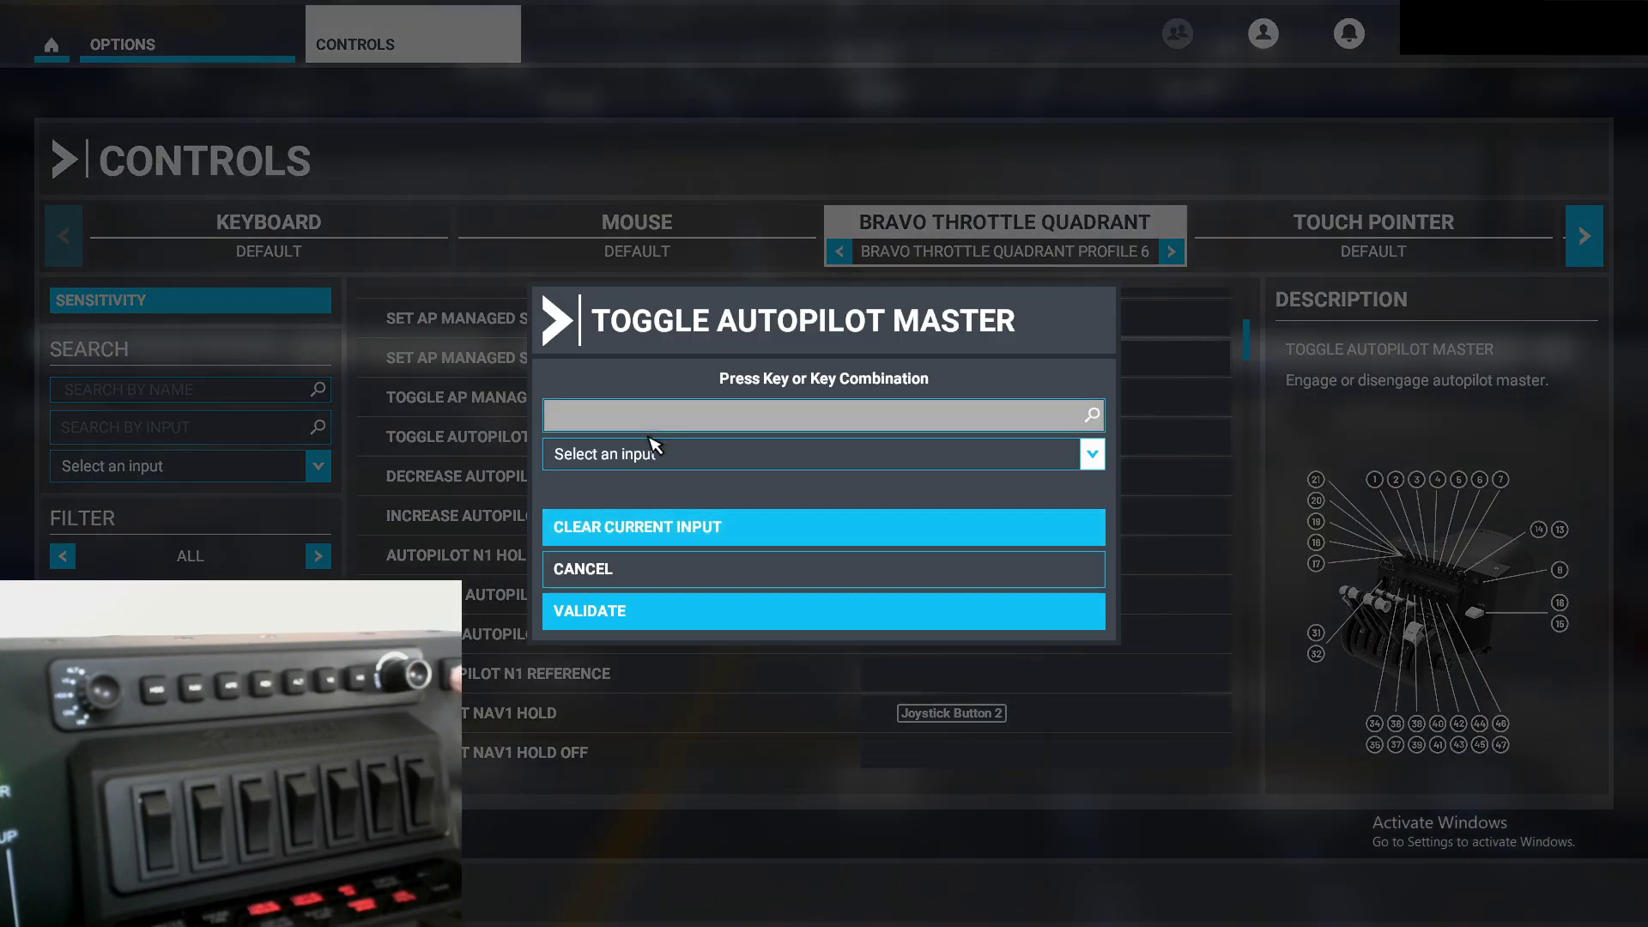
click(659, 606)
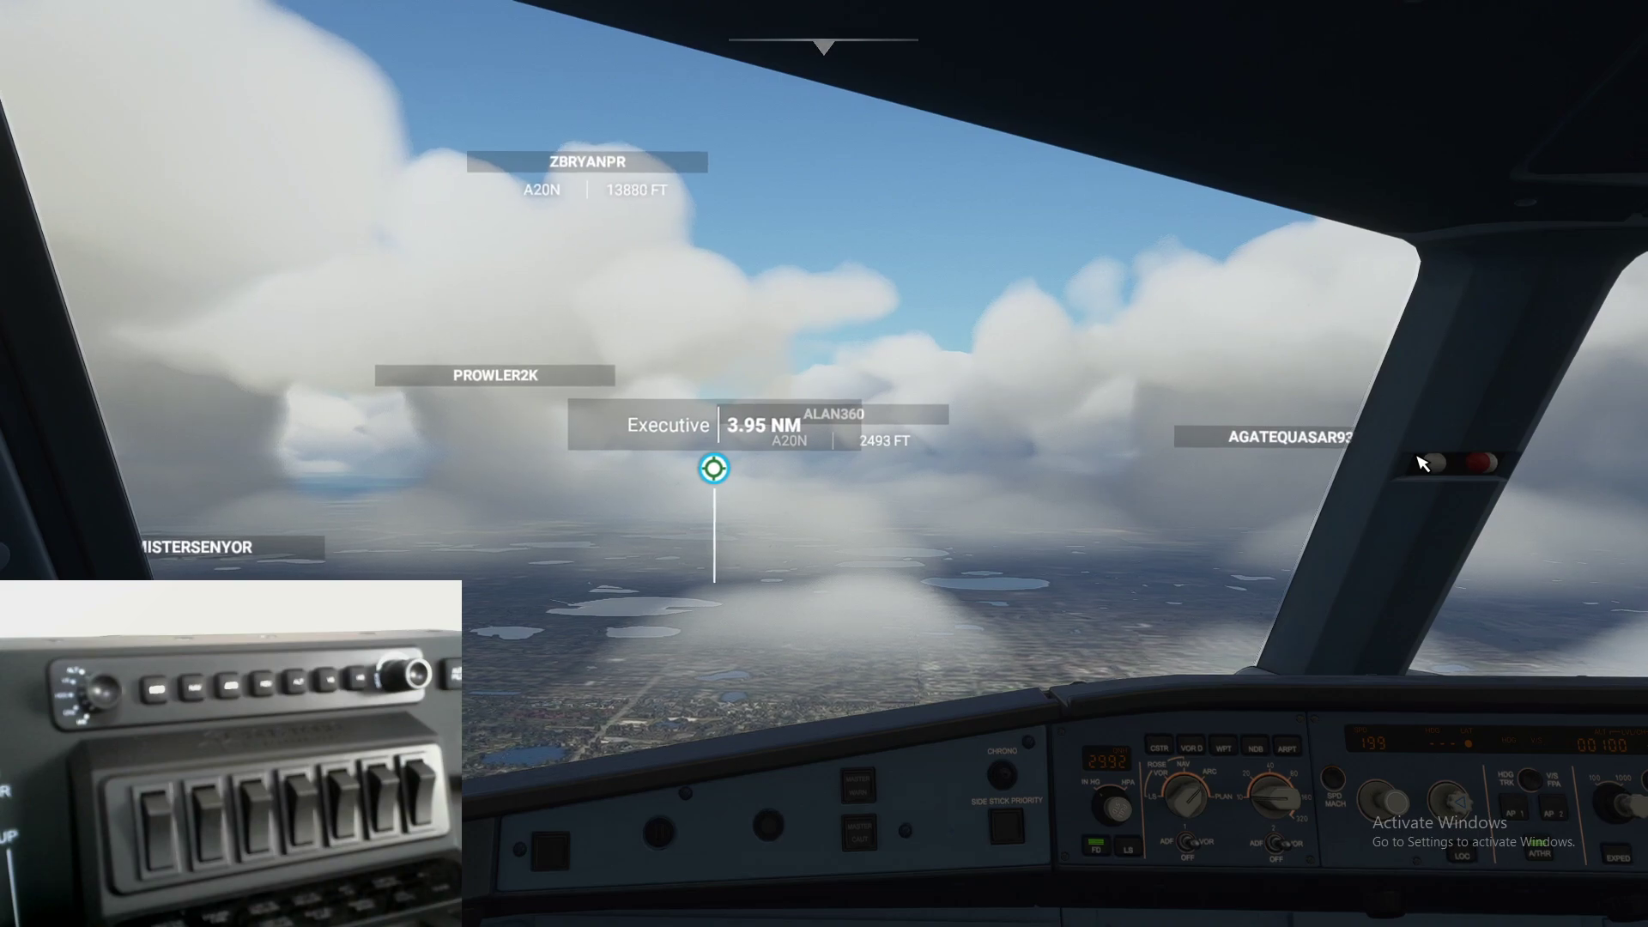
Step: Centre the view on the windscreen and disengage the A320's APPR approach mode
key(ctrl+space)
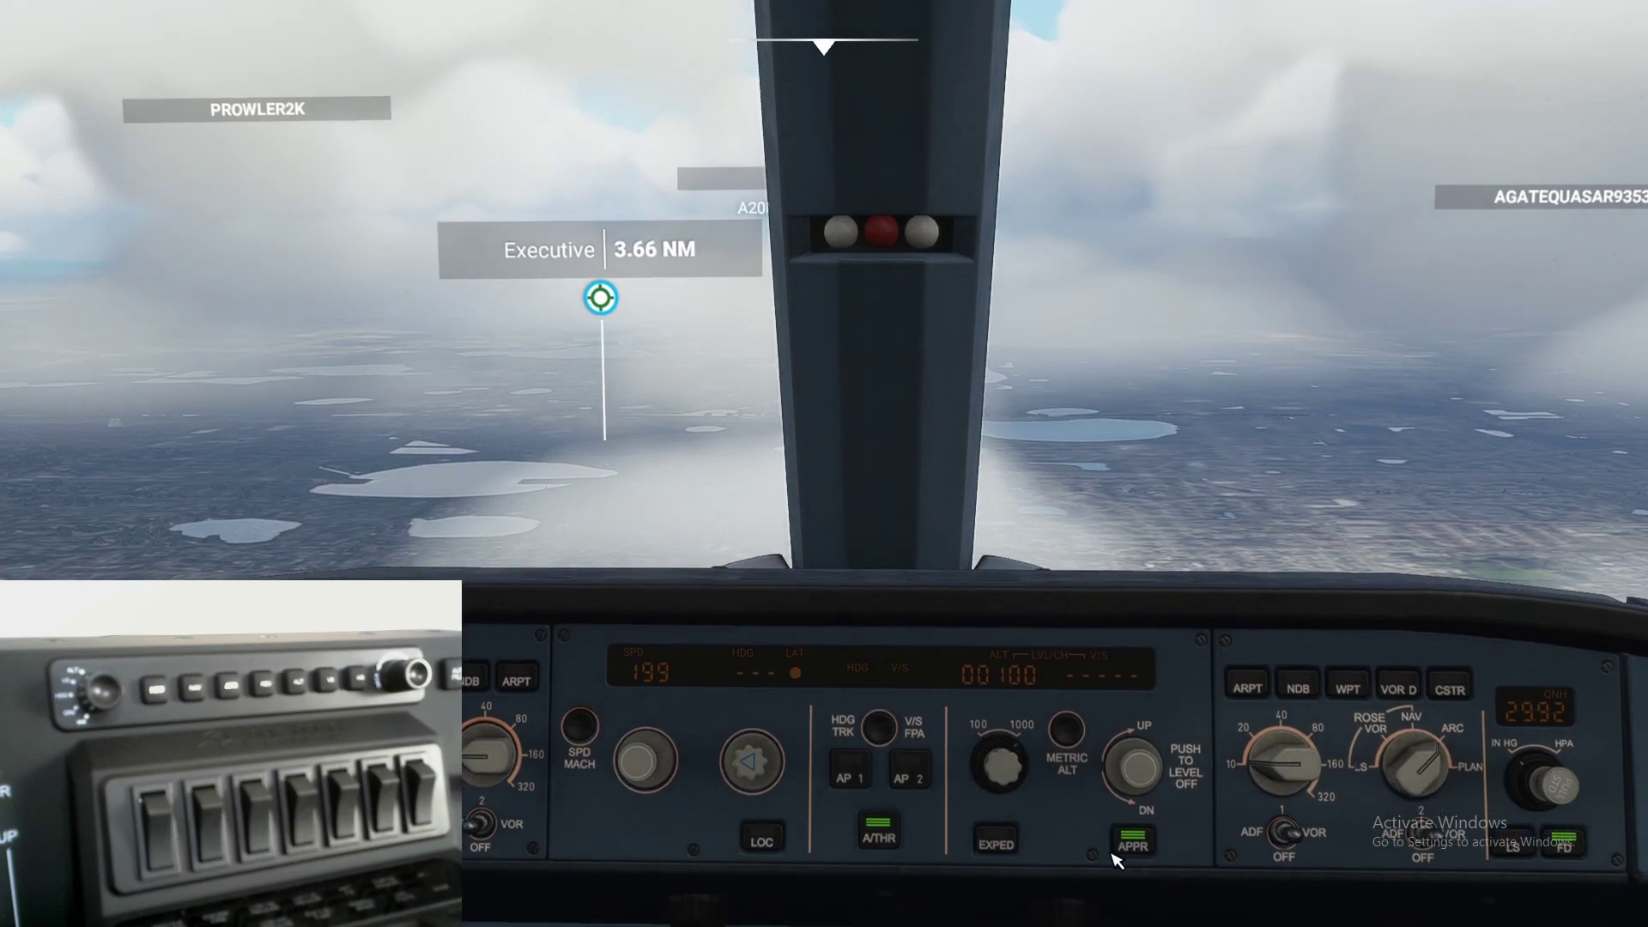
click(1131, 845)
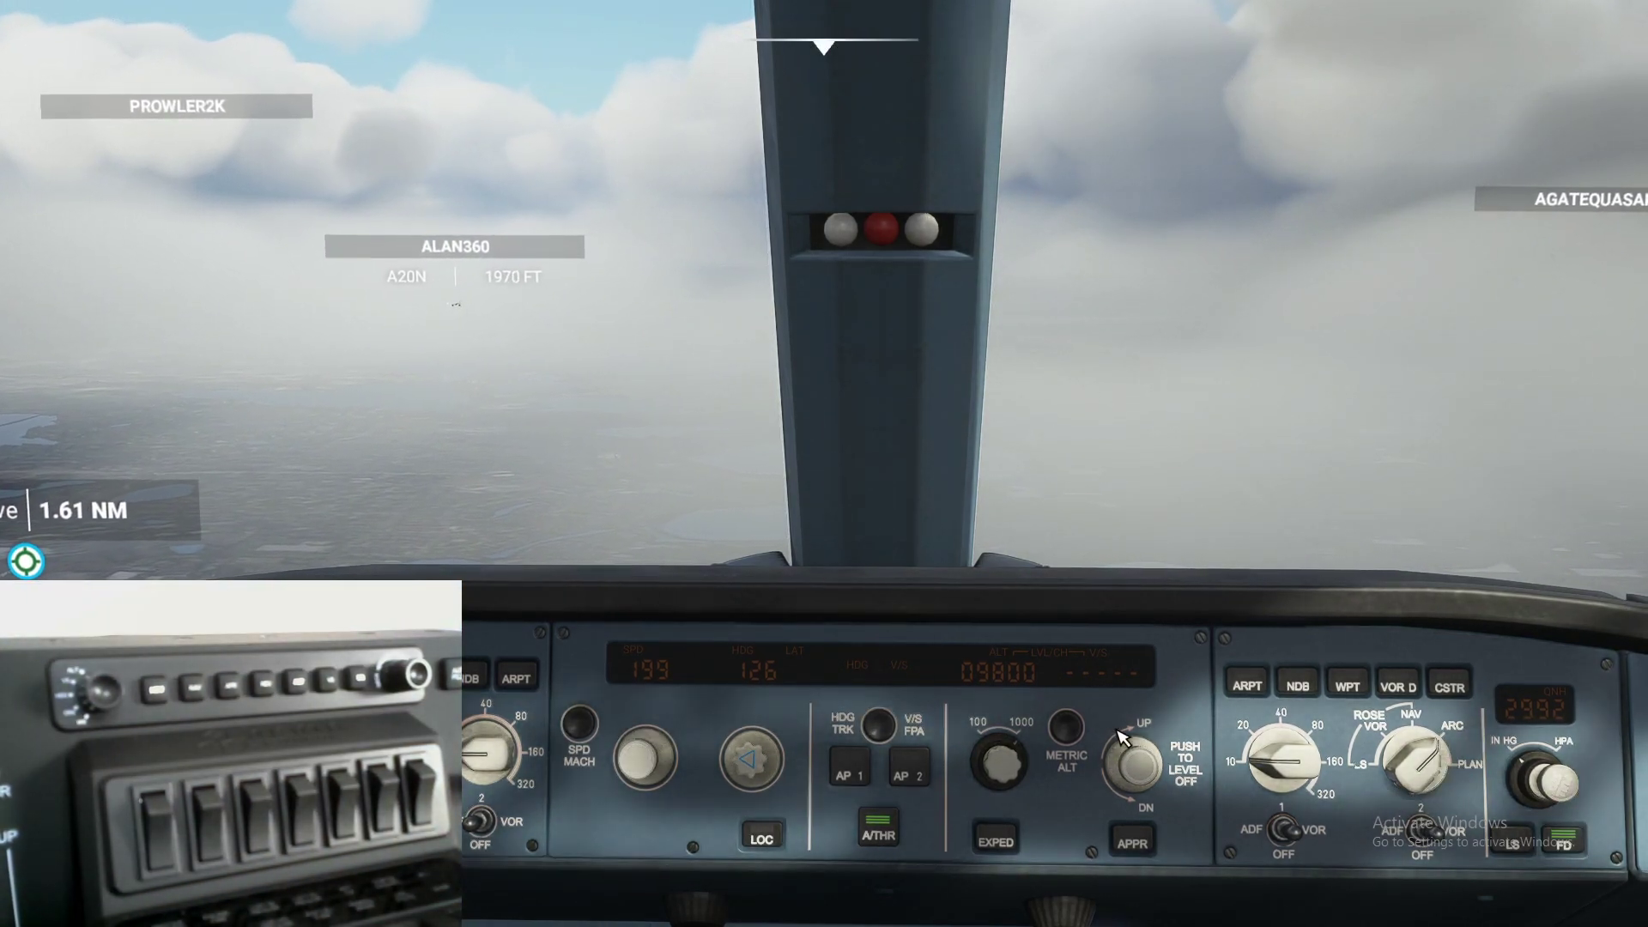
Step: Look down at the captain's PFD to check V/S mode, then back up at the FCU
drag(1089, 482, 1090, 704)
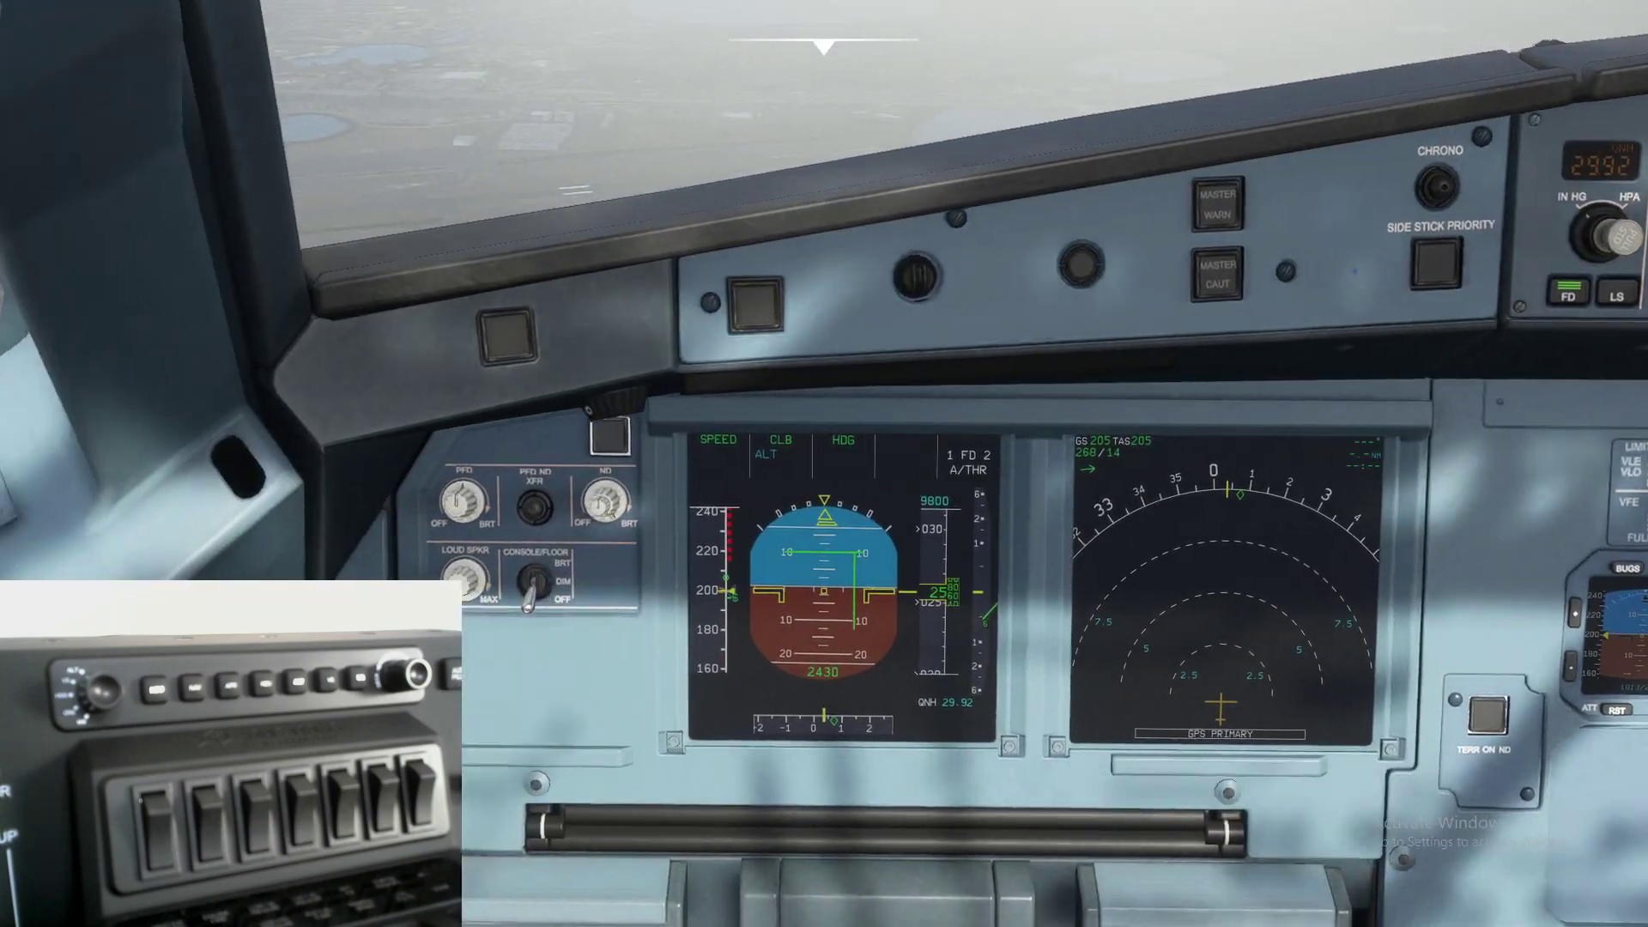
scroll(1081, 474, up, 3)
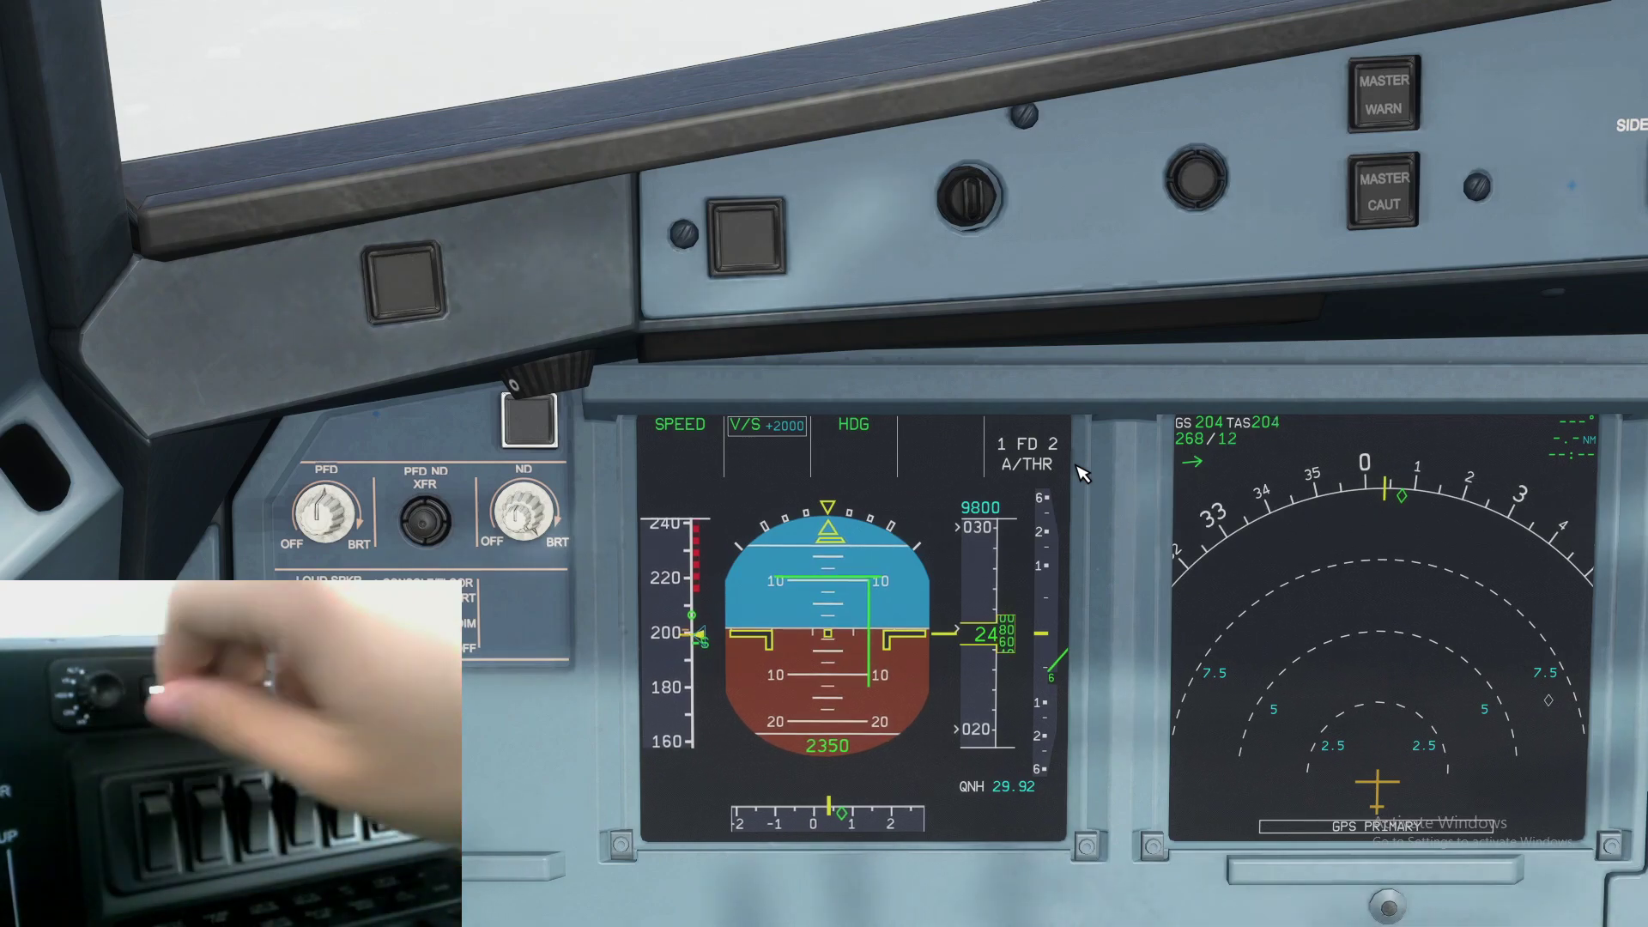
key(alt+2)
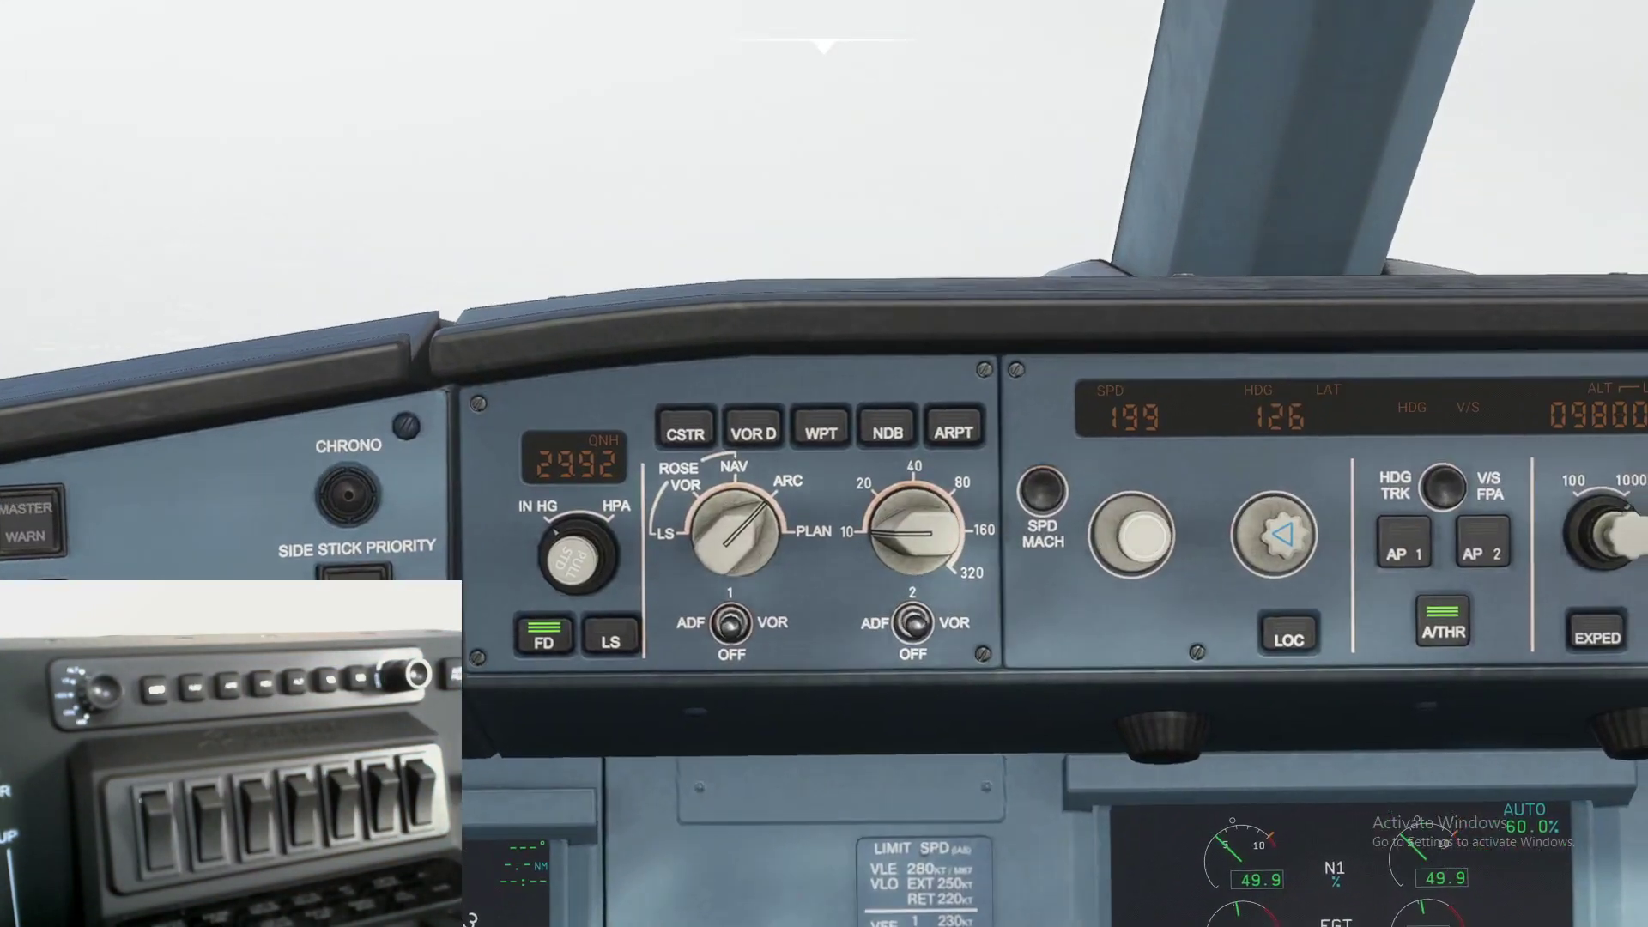